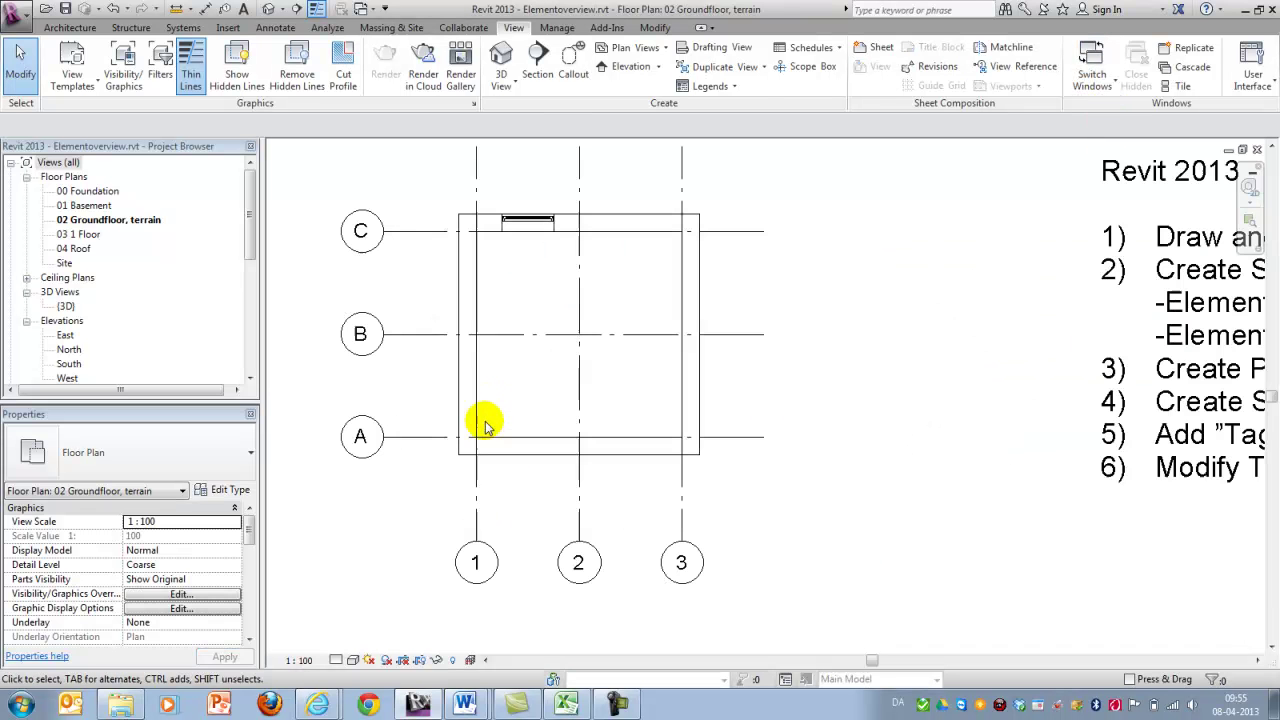
Disallow the wall join at the grid 3 end of the exterior wall along grid C
scroll(563, 534, "down", 2)
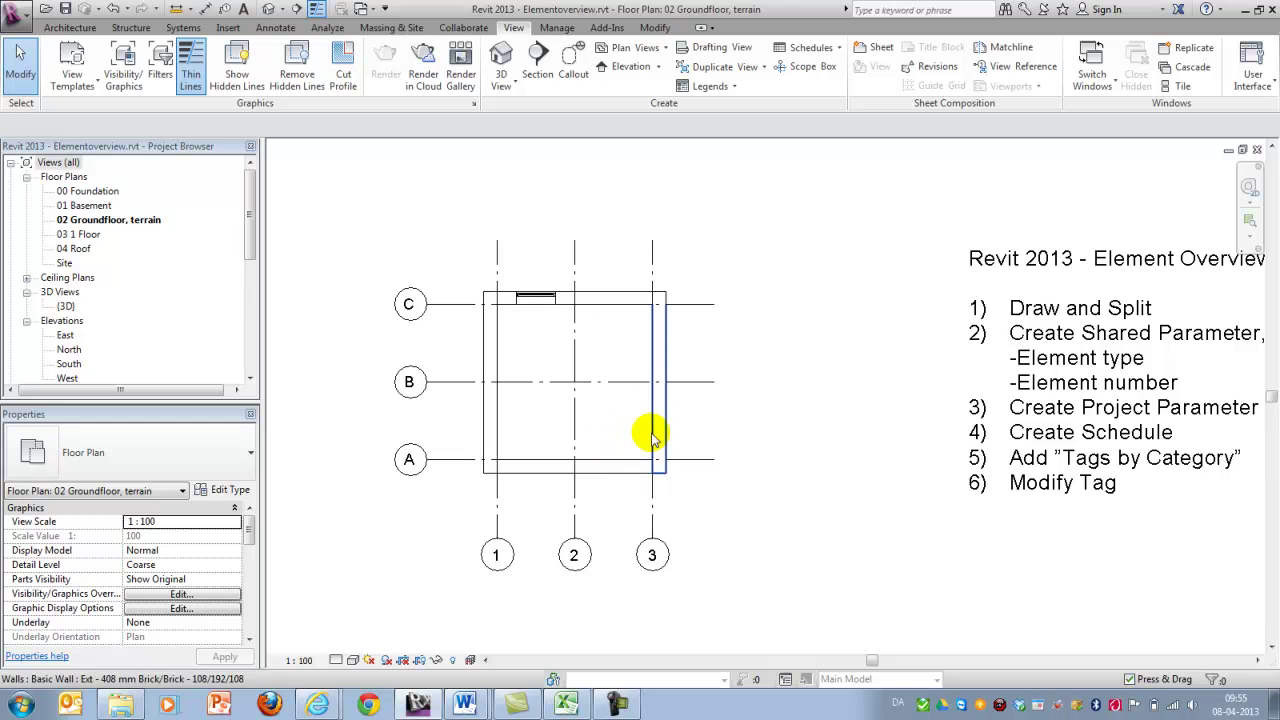
scroll(671, 286, "up", 2)
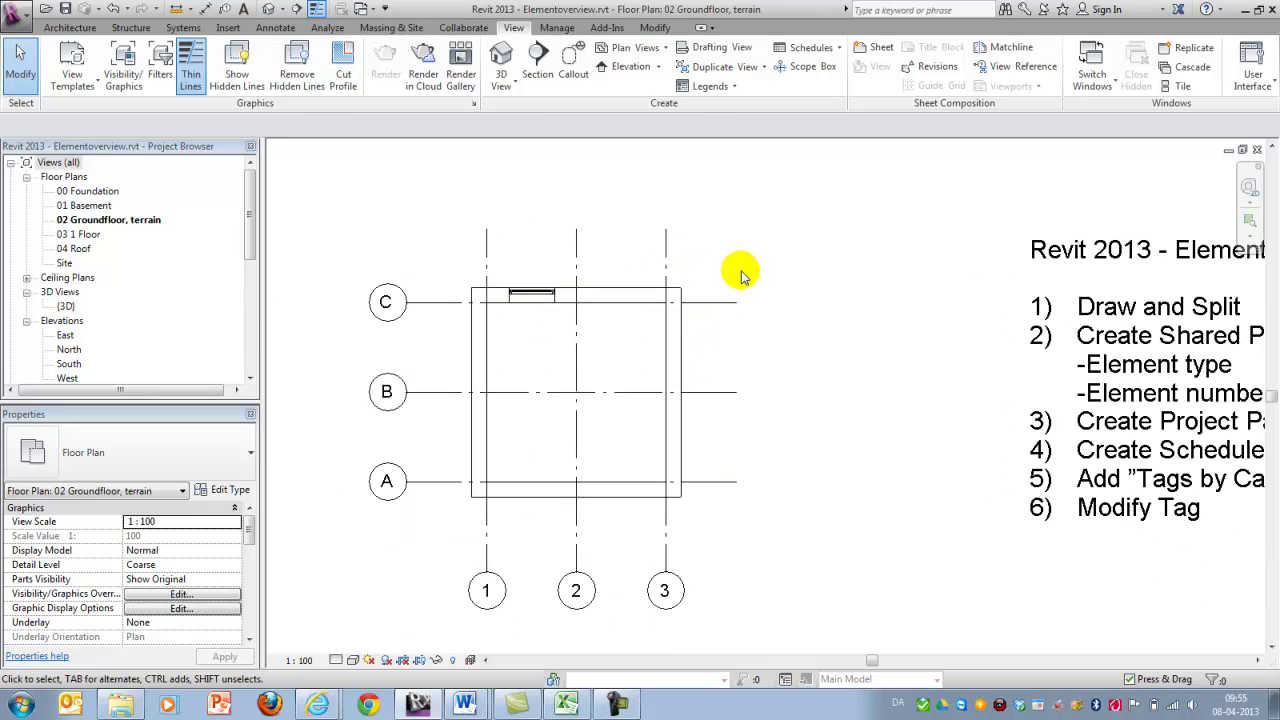
left_click(677, 296)
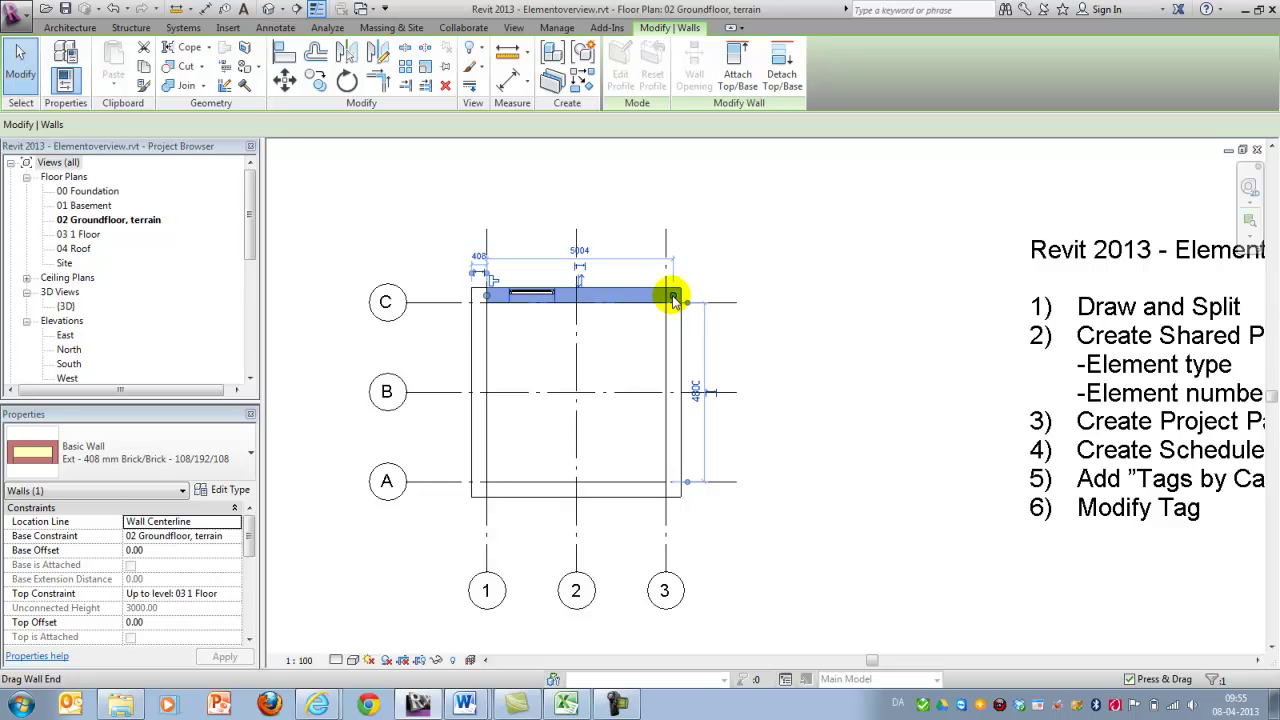
right_click(673, 297)
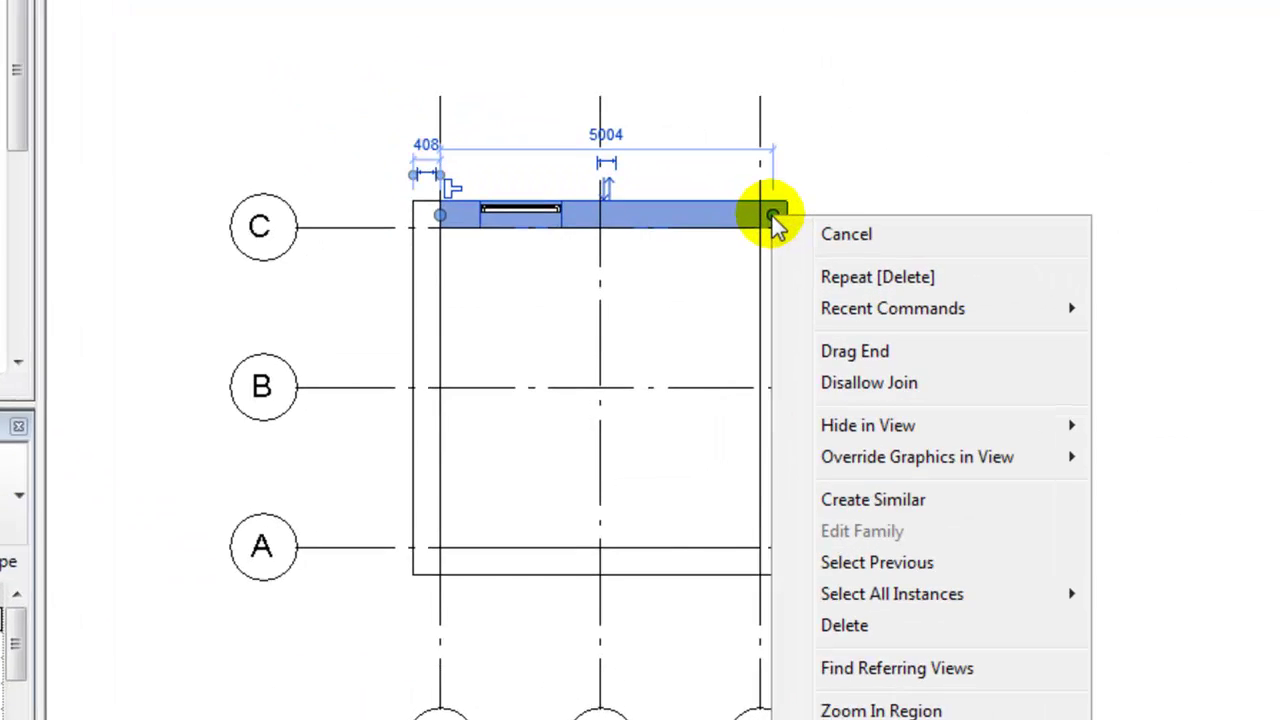
left_click(903, 386)
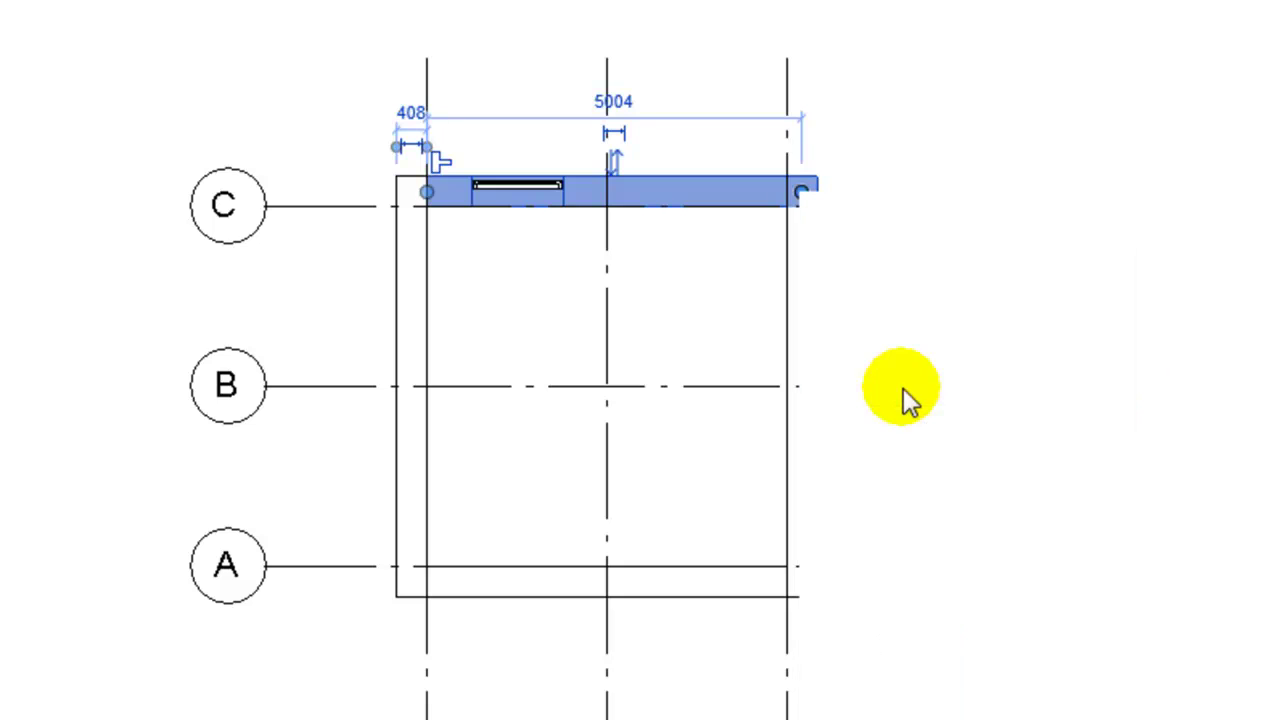
key("Escape")
Shorten the grid C wall so its free end stops at the inner face of the grid 3 wall
scroll(825, 210, "up", 4)
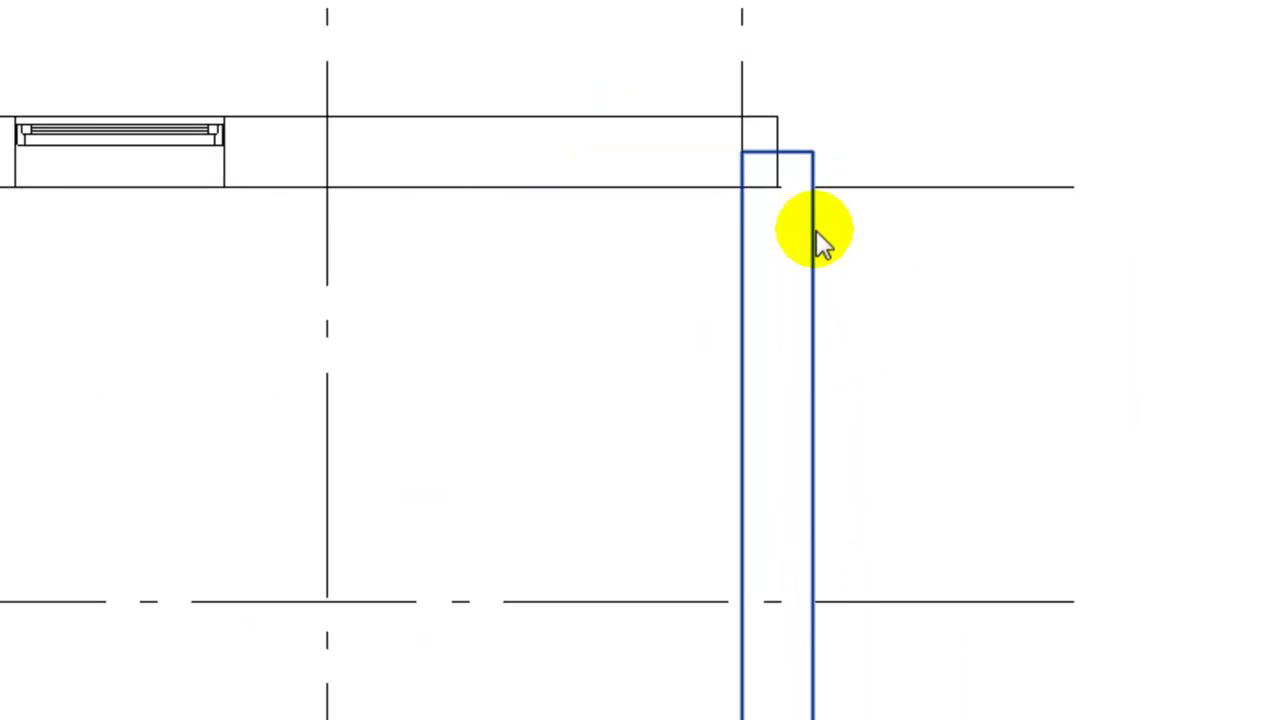
left_click(805, 188)
scroll(990, 212, "down", 2)
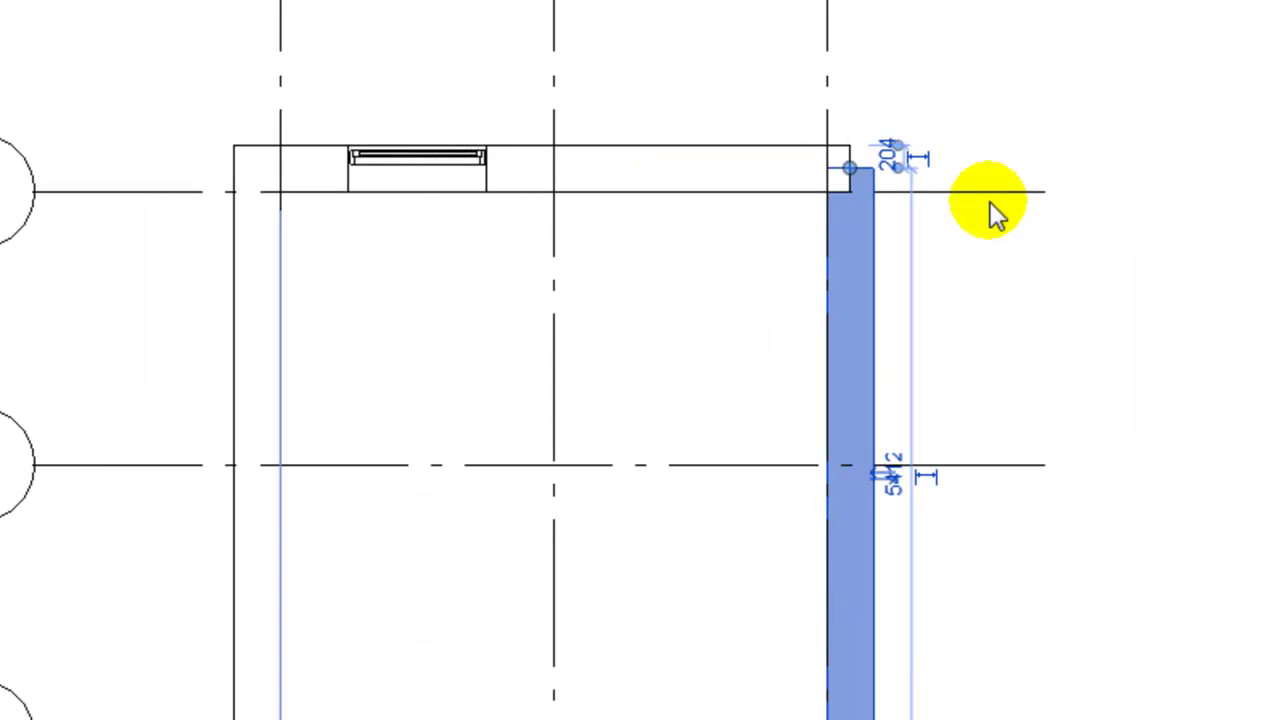
scroll(840, 204, "up", 2)
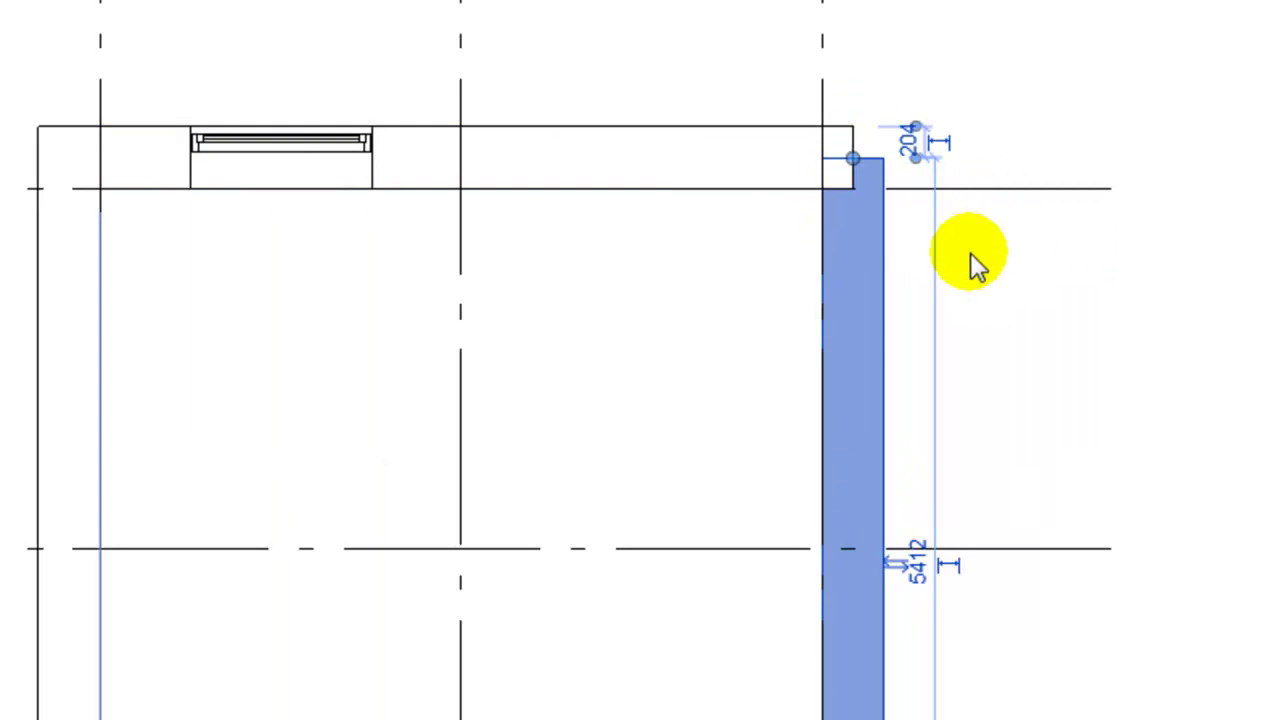
scroll(1006, 240, "down", 1)
left_click(810, 163)
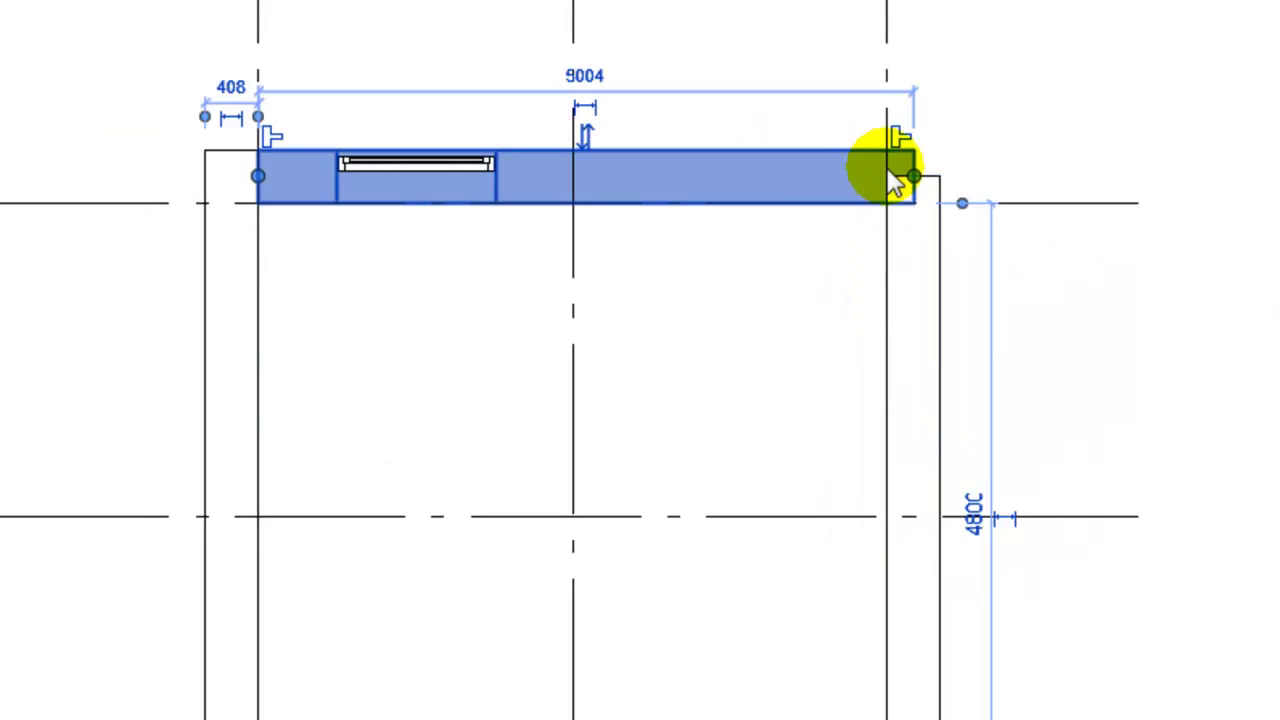
scroll(920, 185, "up", 2)
left_click_drag(920, 180, 886, 177)
left_click(1195, 318)
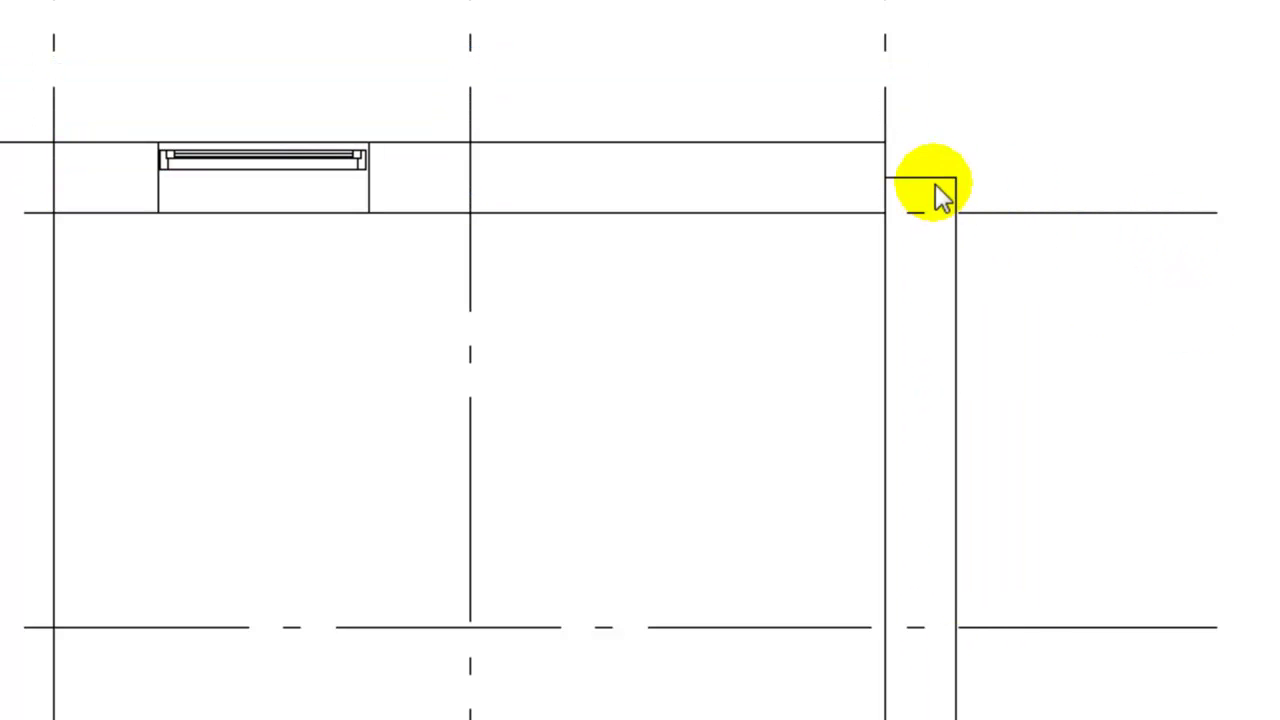
Align the upper end of the grid 3 wall with the outer face of the grid C wall
key("a")
key("l")
left_click(814, 142)
left_click(924, 179)
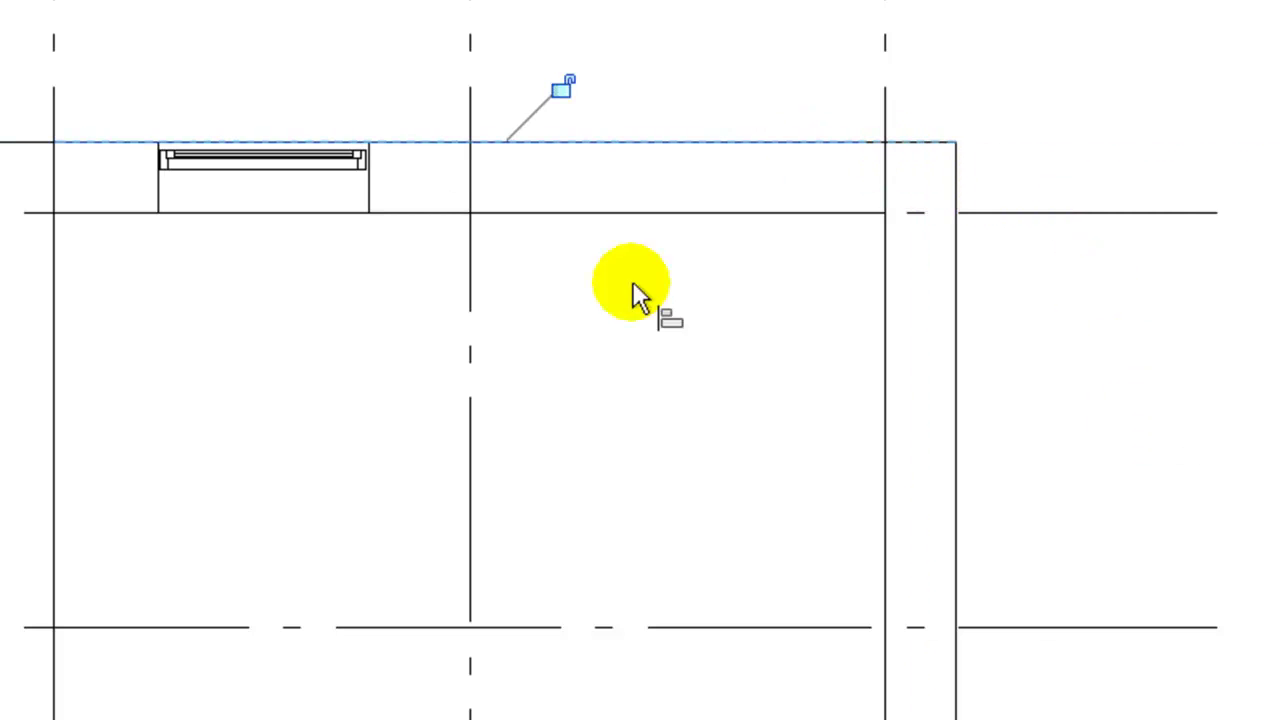
key("Escape")
key("Escape")
Select the four exterior walls one after another to examine how they meet at the corners
scroll(991, 268, "down", 3)
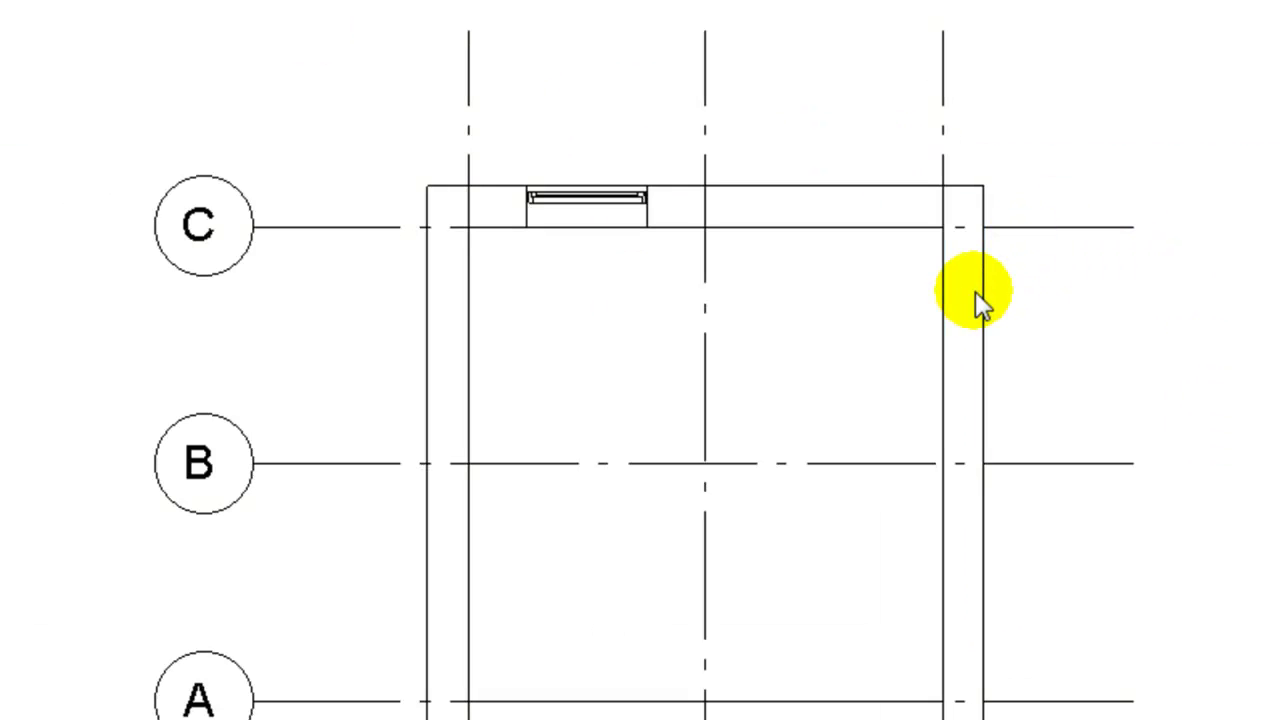
left_click(980, 300)
scroll(715, 251, "down", 2)
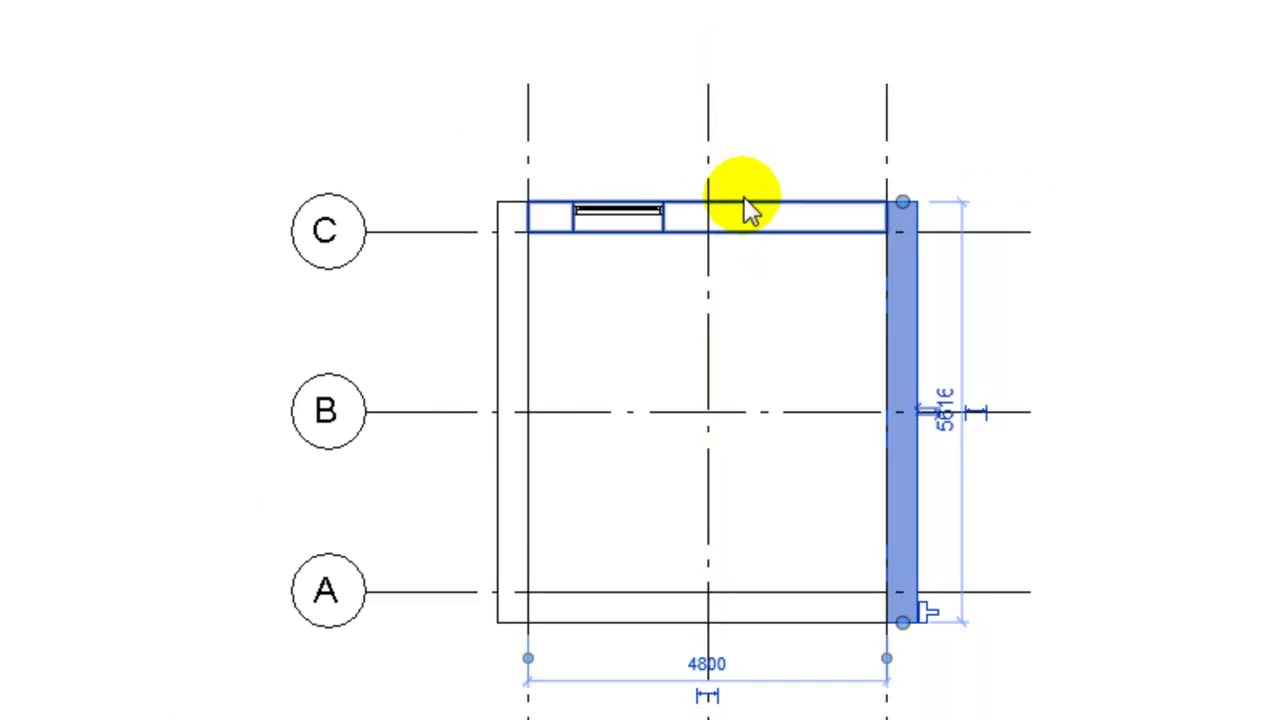
left_click(744, 205)
left_click(500, 320)
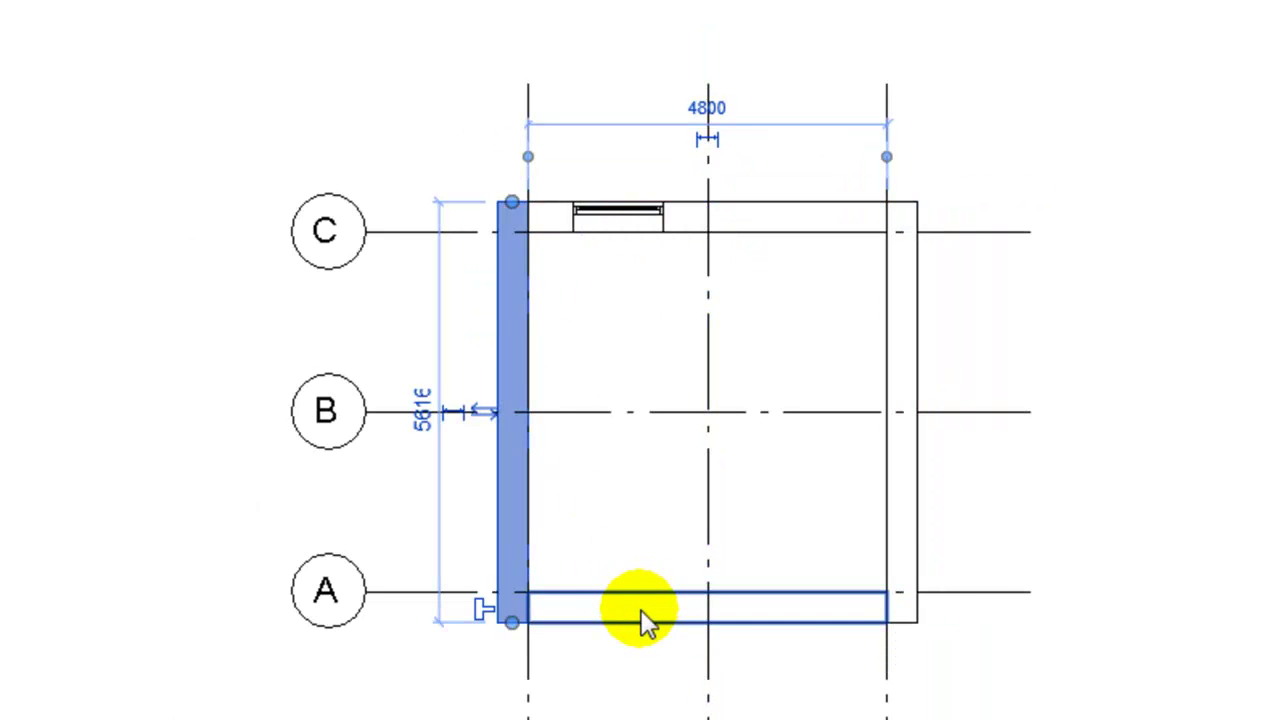
left_click(643, 613)
key("Escape")
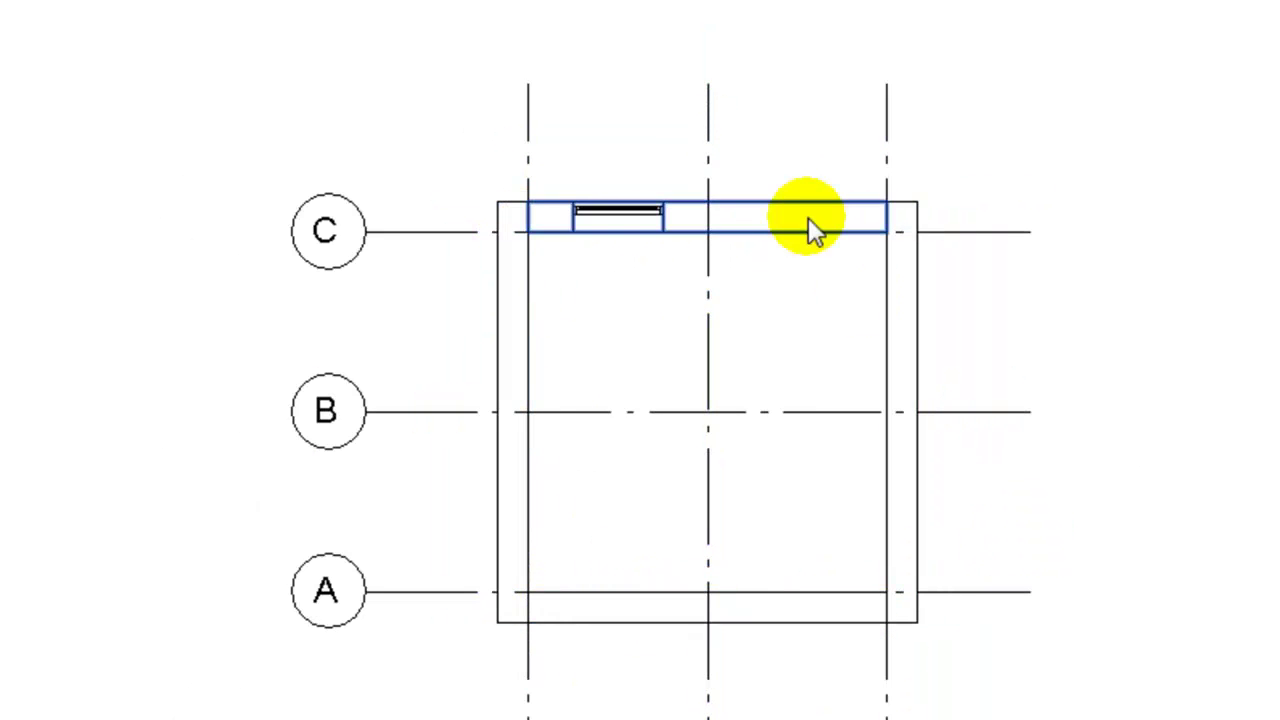
scroll(676, 432, "down", 1)
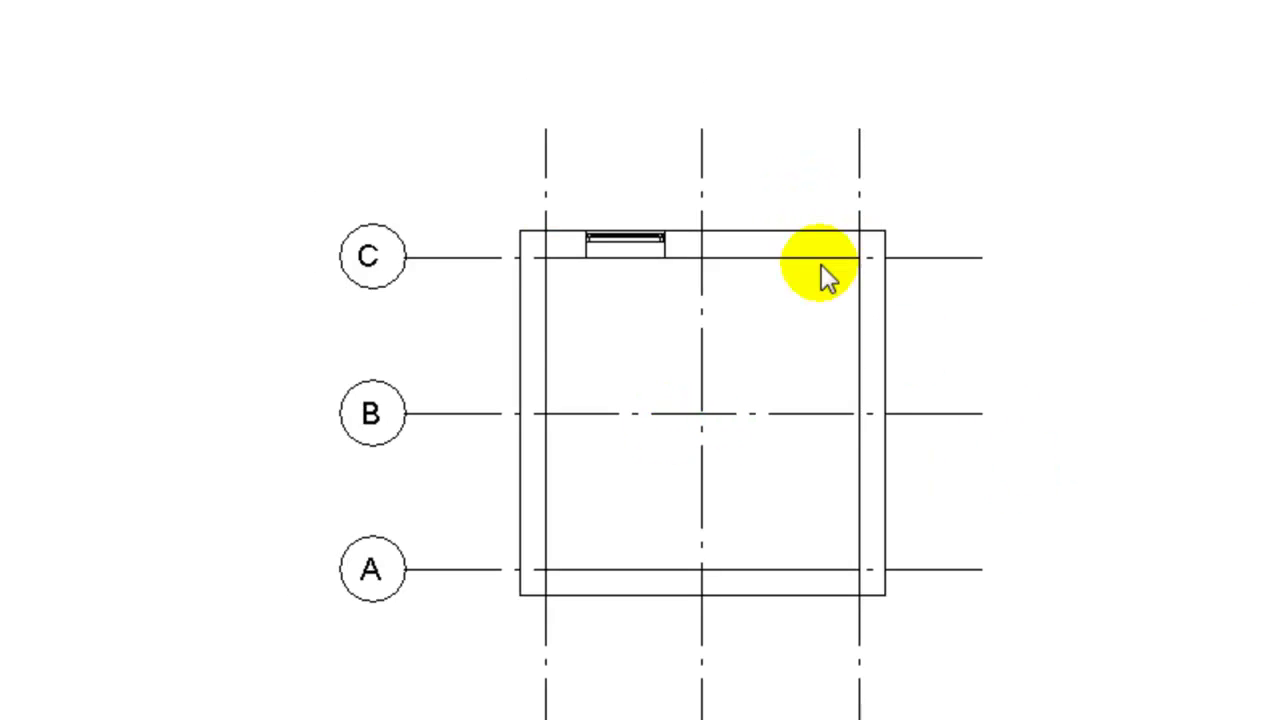
Split the walls along grids C and A where they cross grid 2
scroll(560, 336, "up", 2)
left_click(605, 459)
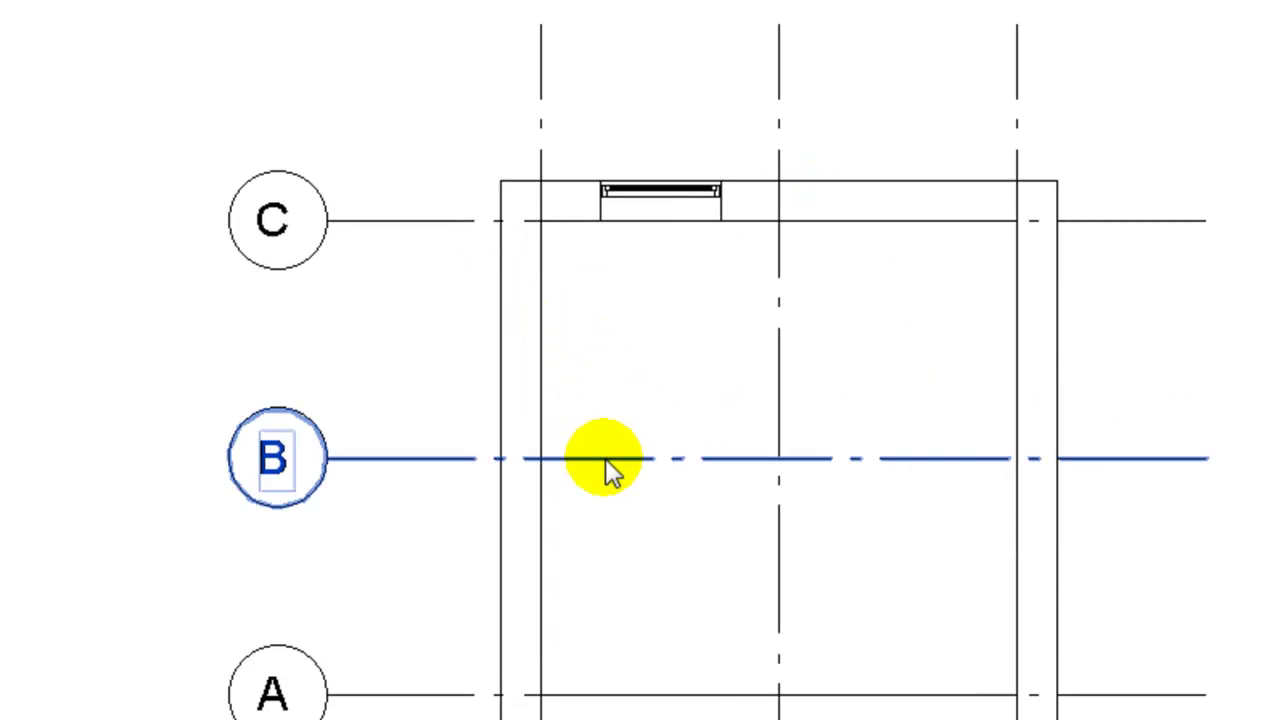
key("w")
key("a")
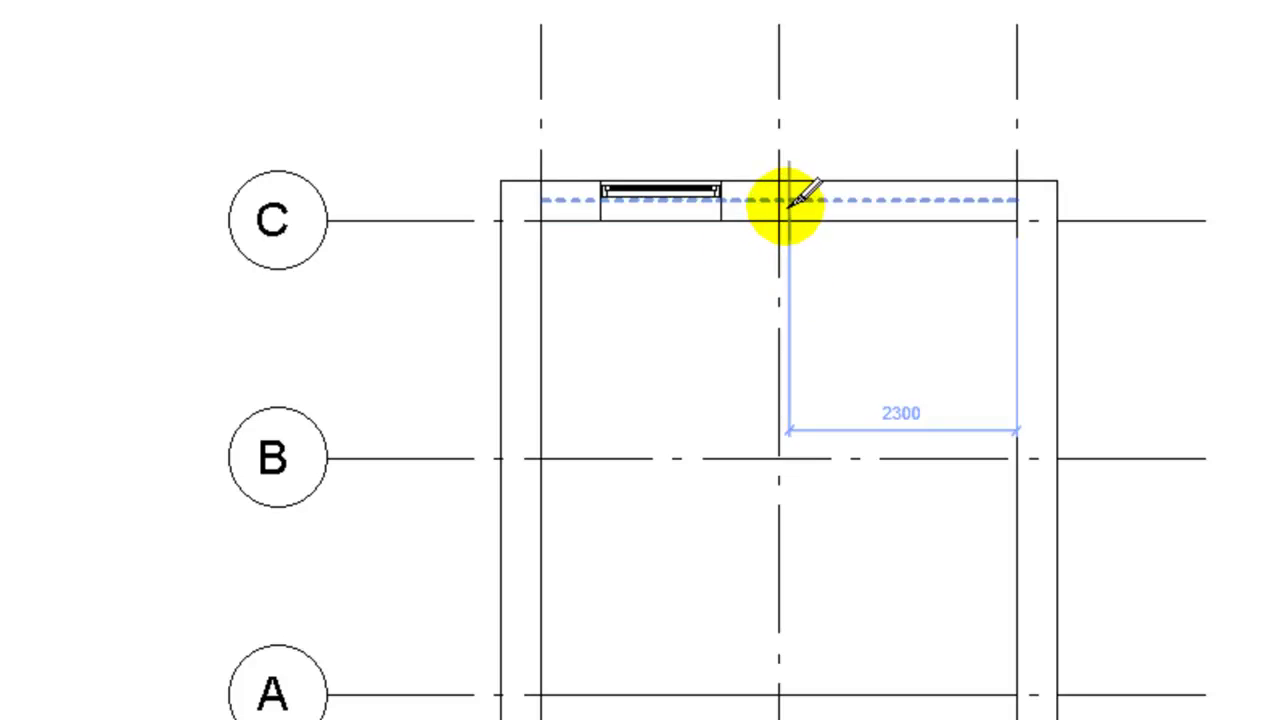
scroll(736, 270, "down", 1)
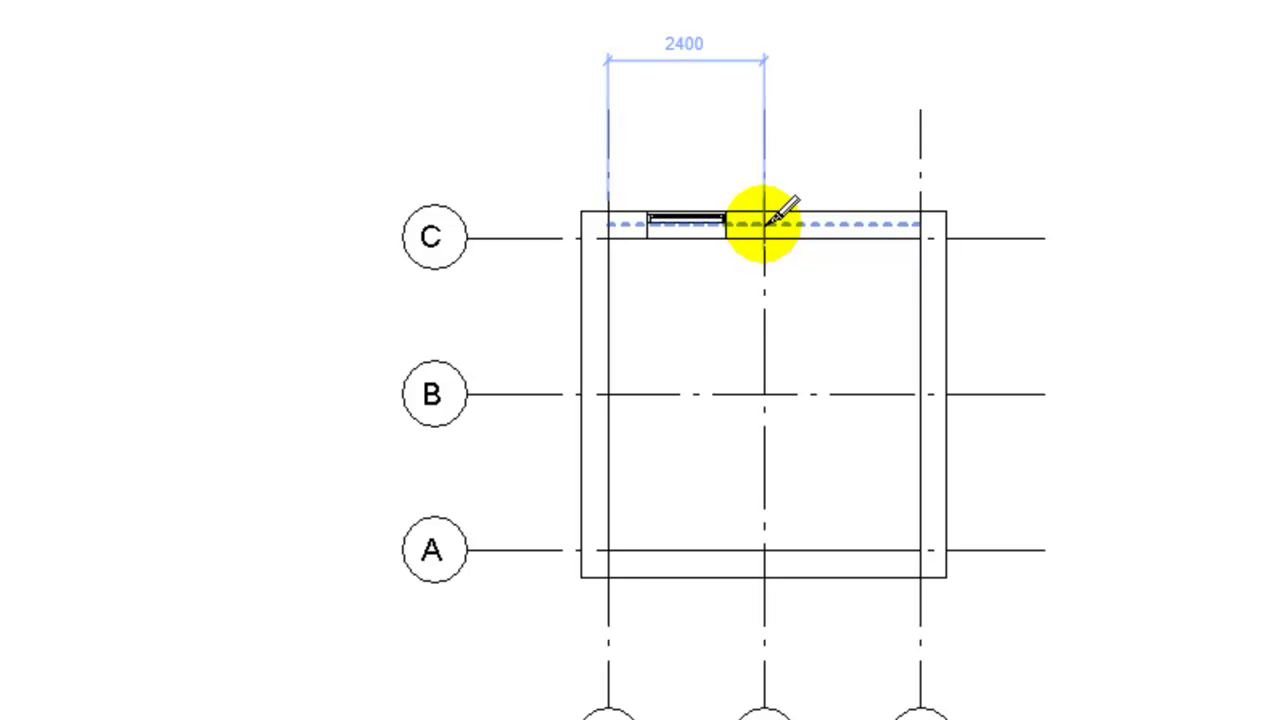
left_click(765, 222)
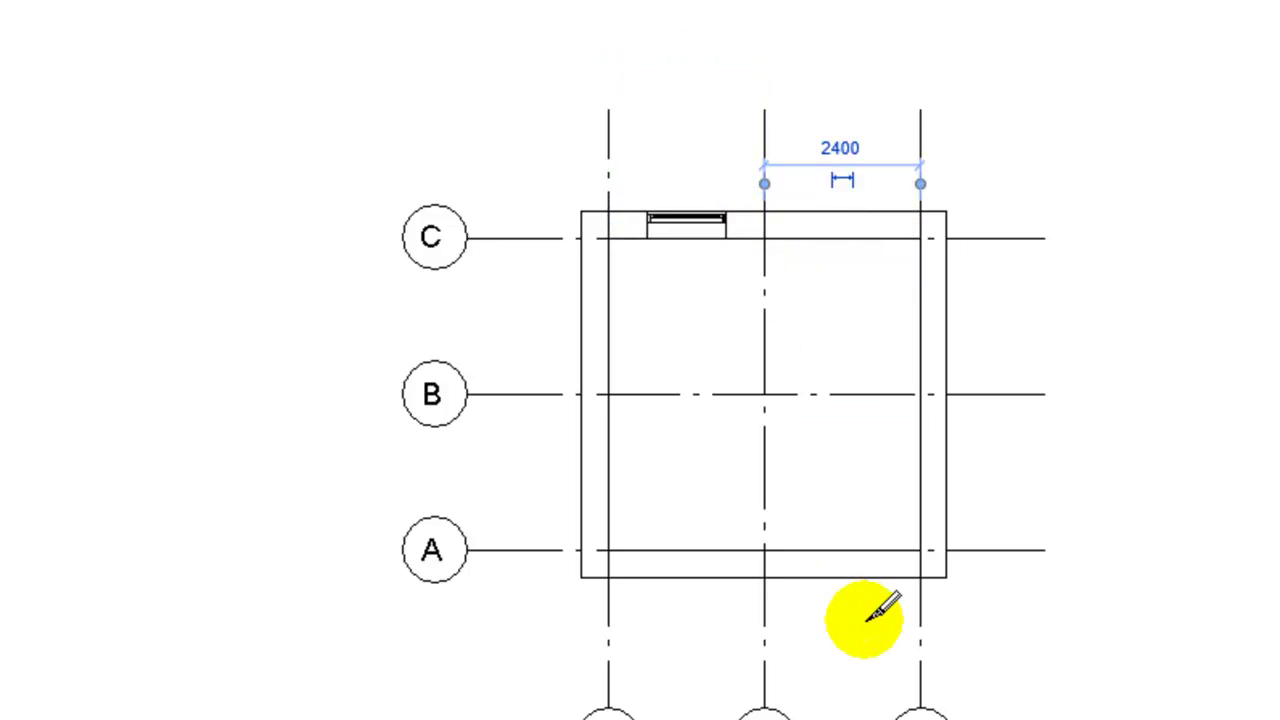
left_click(765, 563)
Split the grid 3 wall where it crosses grid B
scroll(936, 435, "up", 3)
left_click(945, 372)
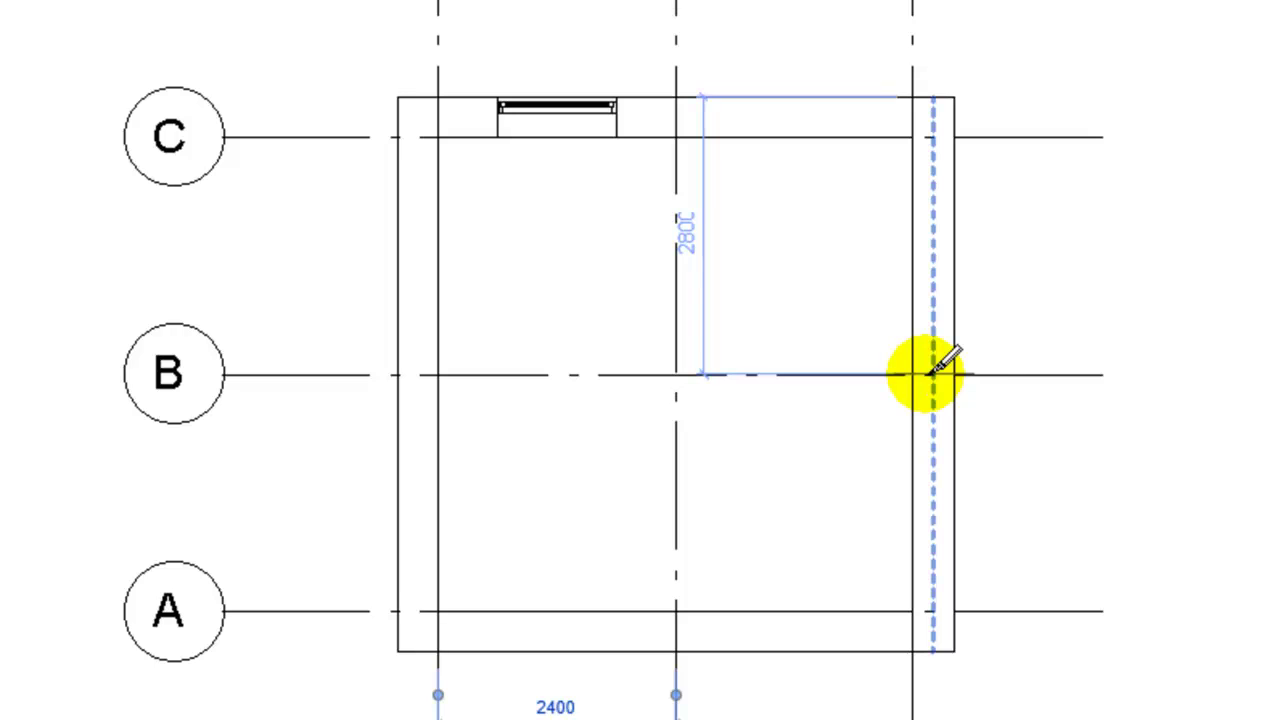
left_click(983, 372)
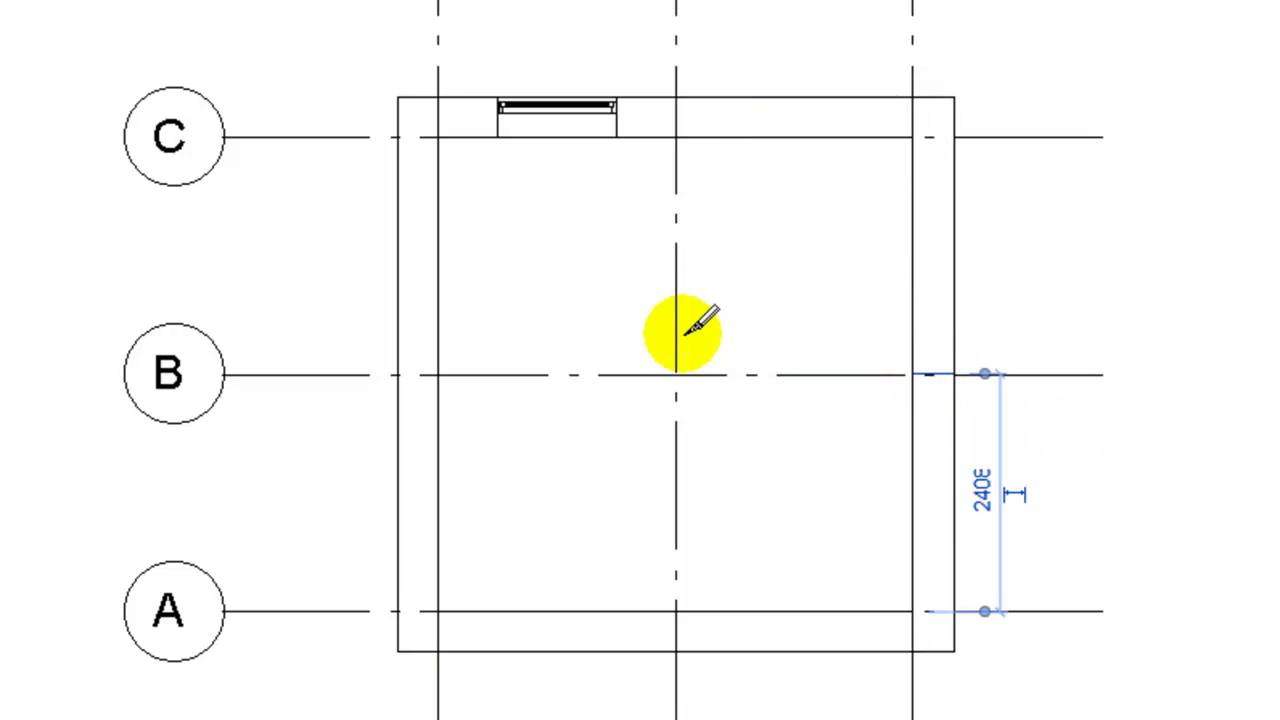
Disallow the join on both wall segment ends that meet at the grid 3 wall's split near grid B
scroll(1166, 437, "up", 6)
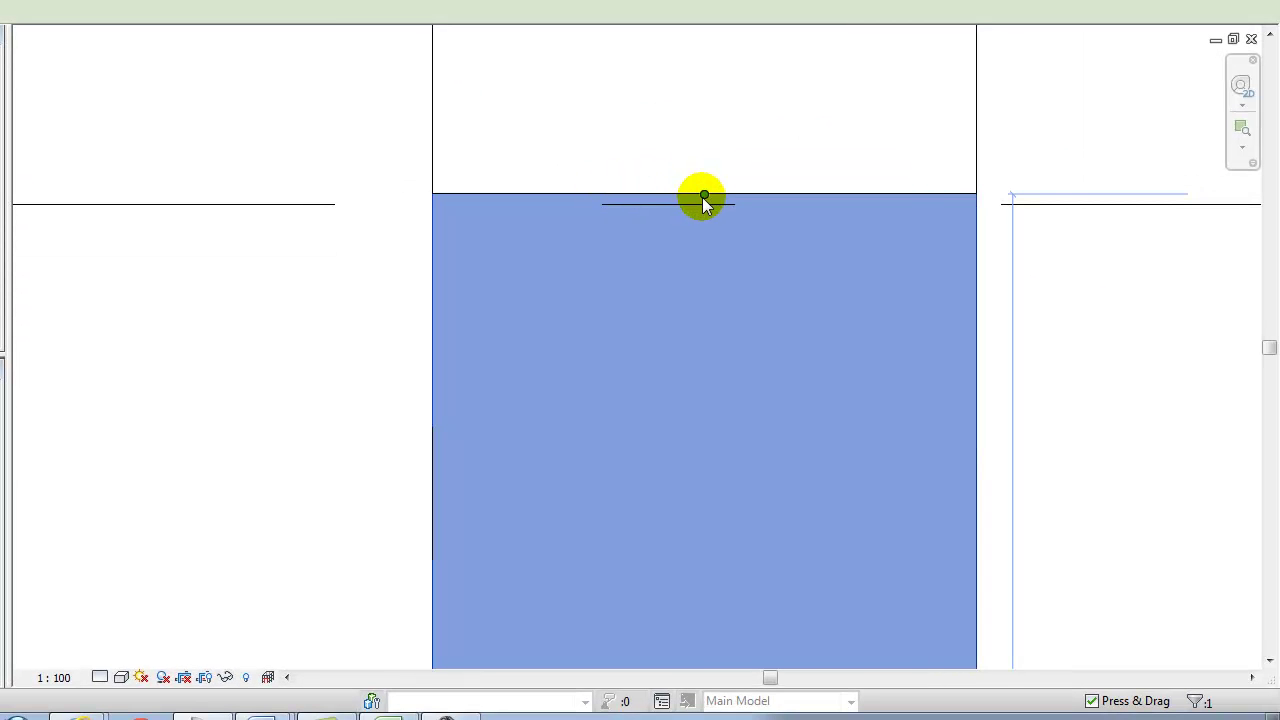
right_click(702, 197)
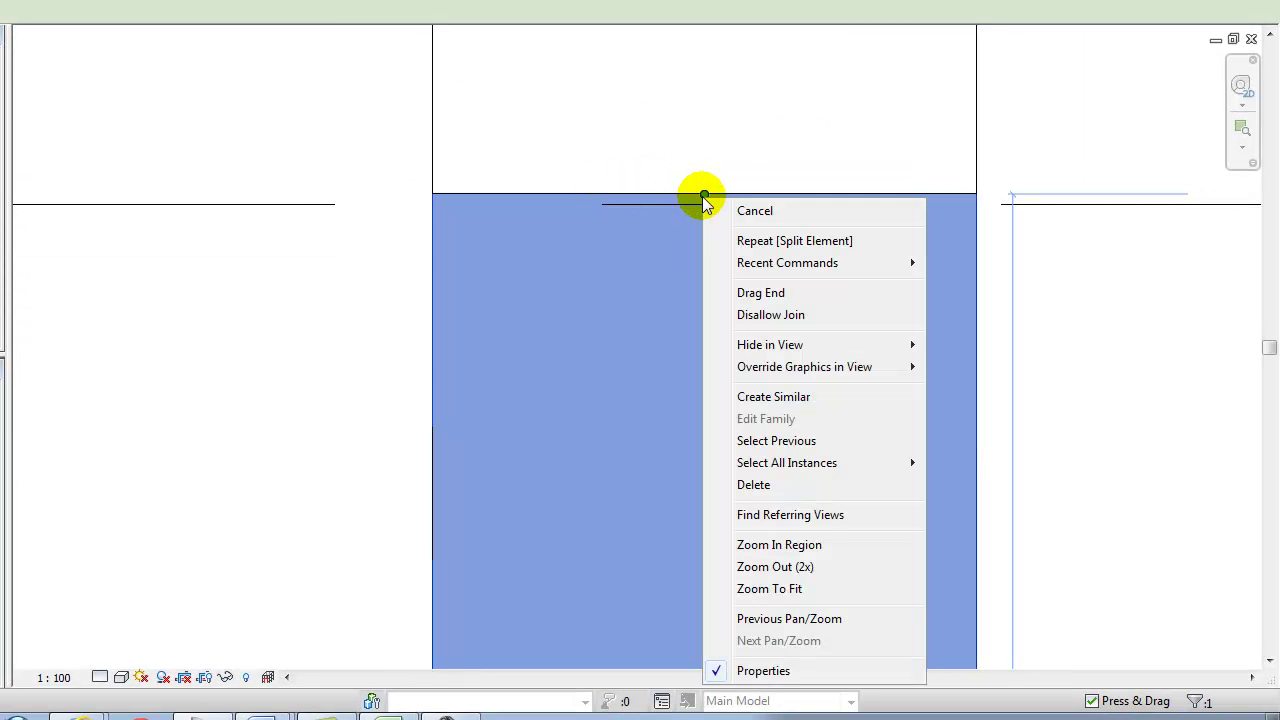
left_click(798, 316)
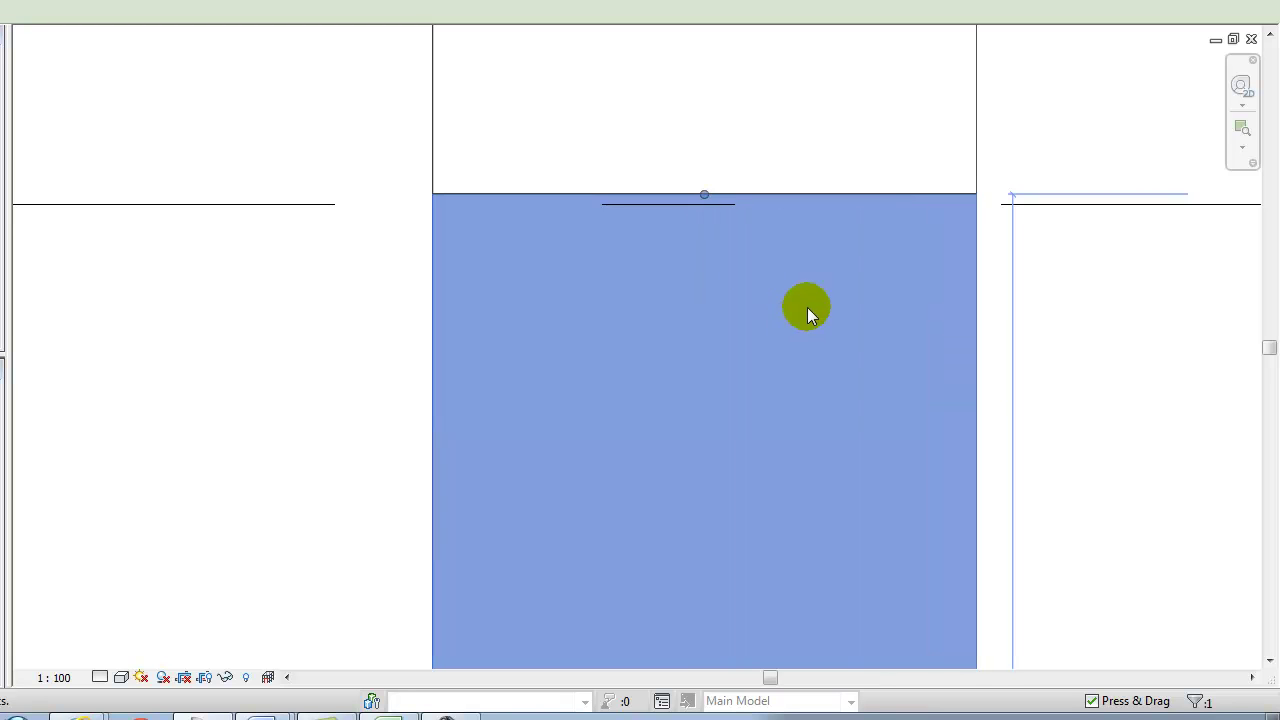
left_click(702, 196)
left_click(701, 196)
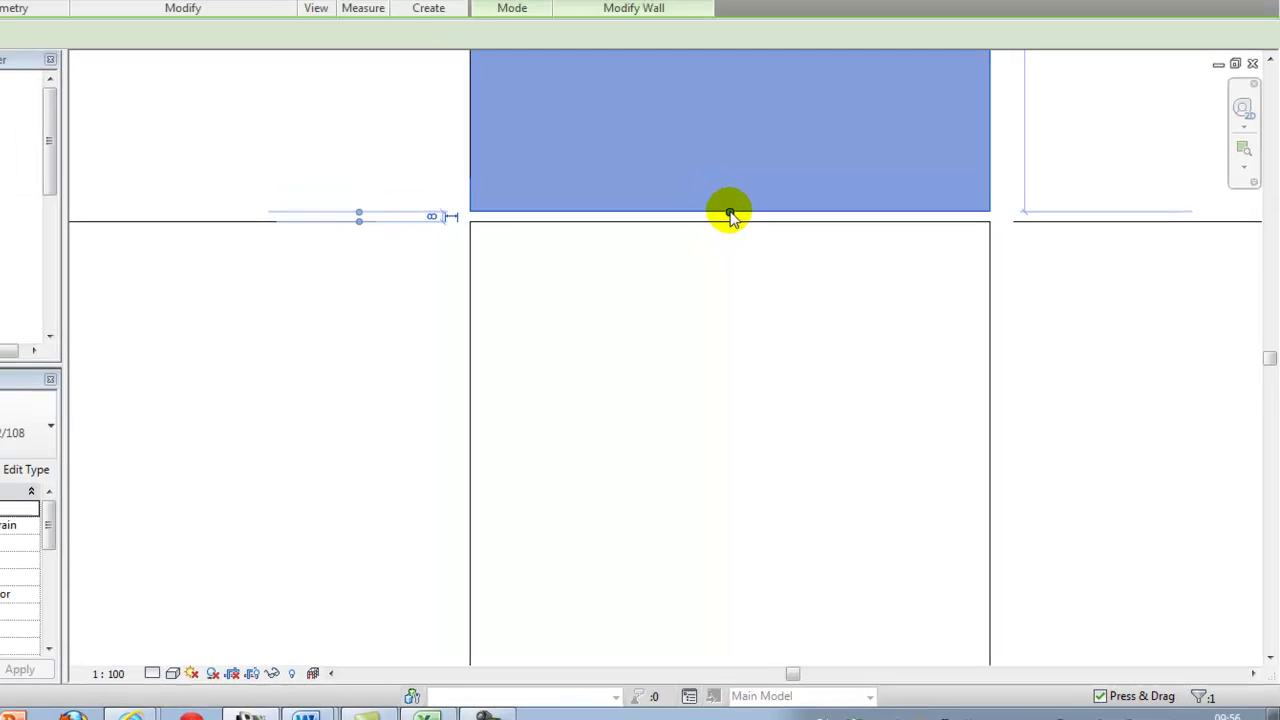
right_click(704, 194)
left_click(727, 265)
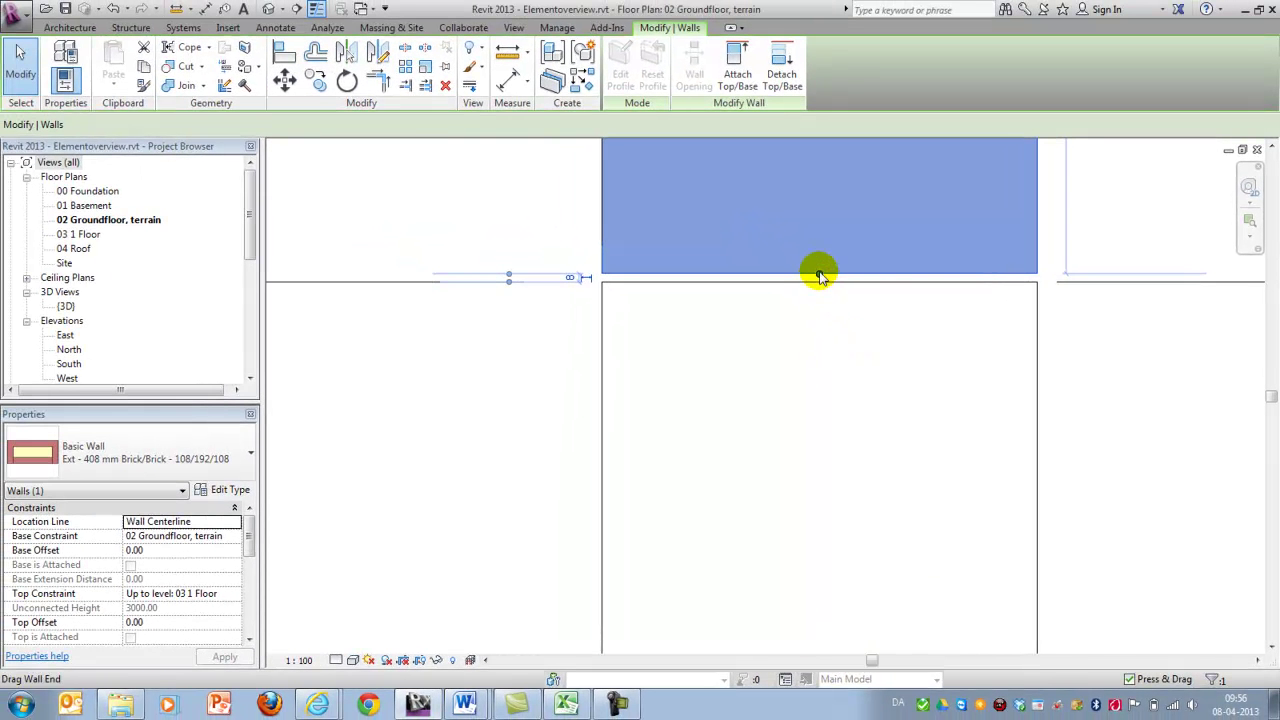
Extend the upper grid 3 wall segment's end to grid B and check both segments by selecting them
left_click_drag(819, 274, 820, 280)
key("ctrl+z")
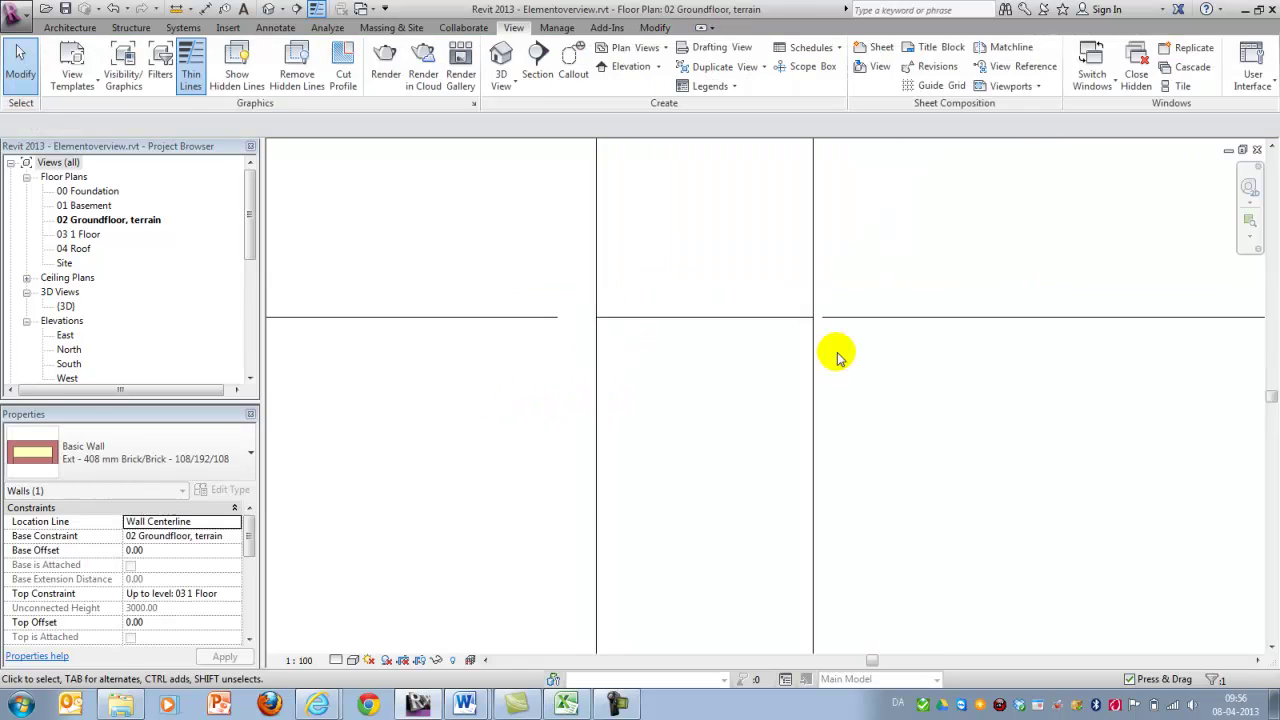
left_click(811, 391)
scroll(914, 437, "down", 5)
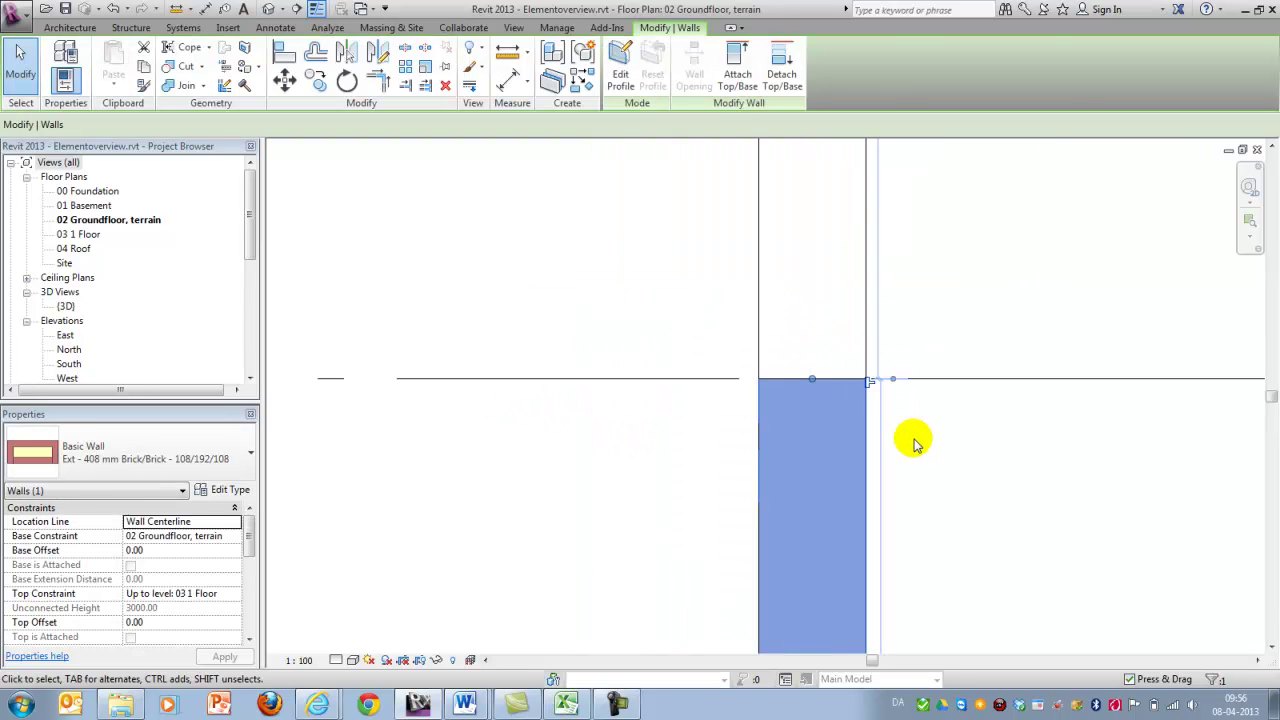
left_click(893, 318)
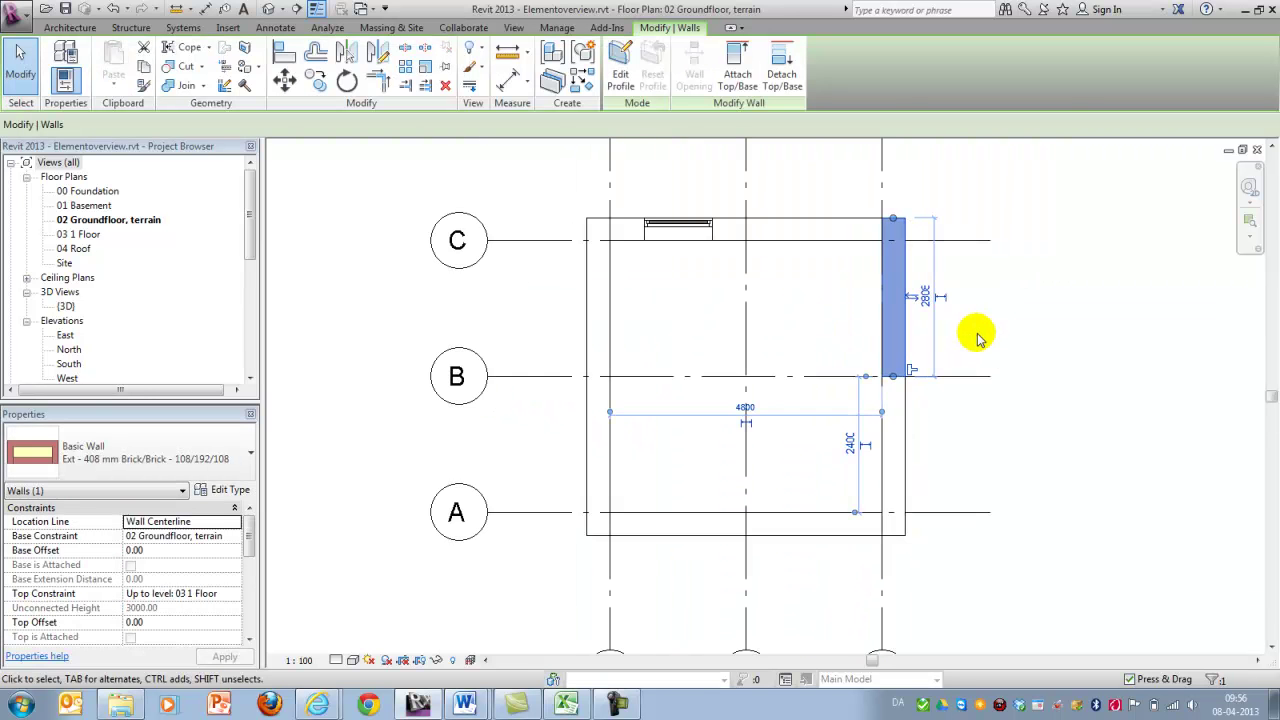
key("Escape")
Split the grid 1 wall near its crossing with grid B
scroll(608, 358, "up", 4)
scroll(608, 358, "up", 2)
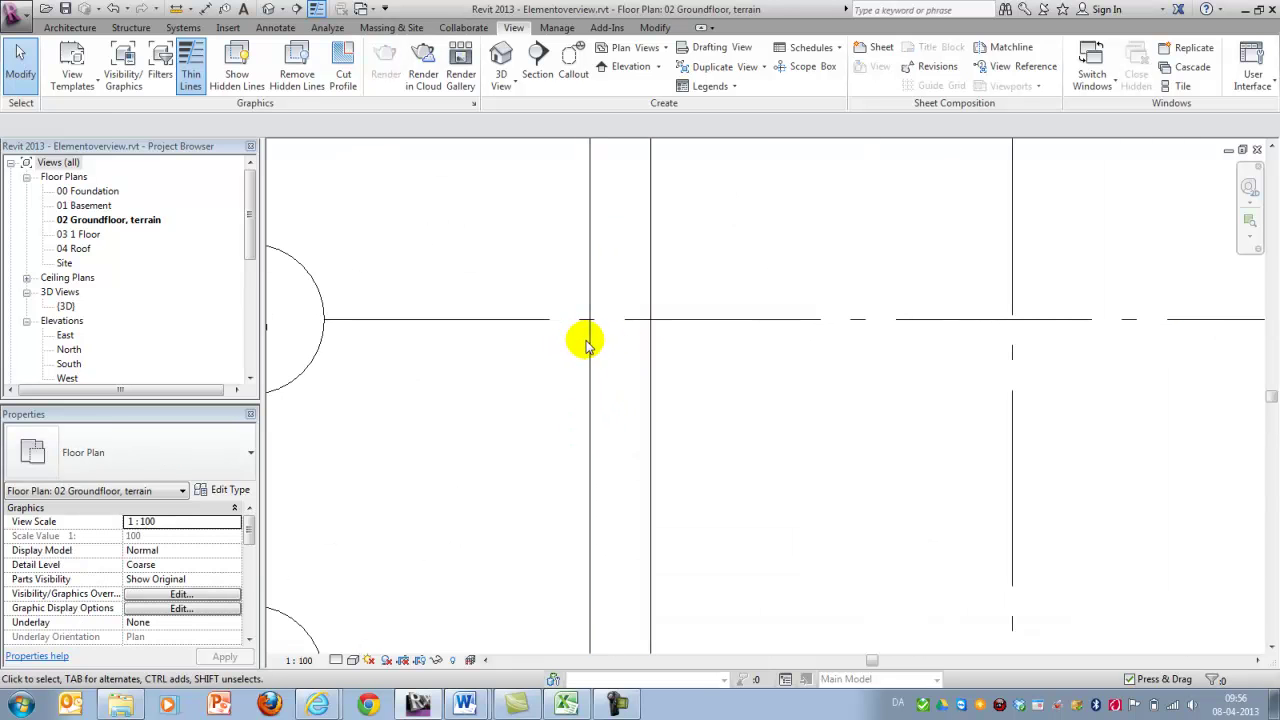
key("s")
key("l")
left_click(620, 318)
left_click(22, 58)
scroll(679, 340, "up", 4)
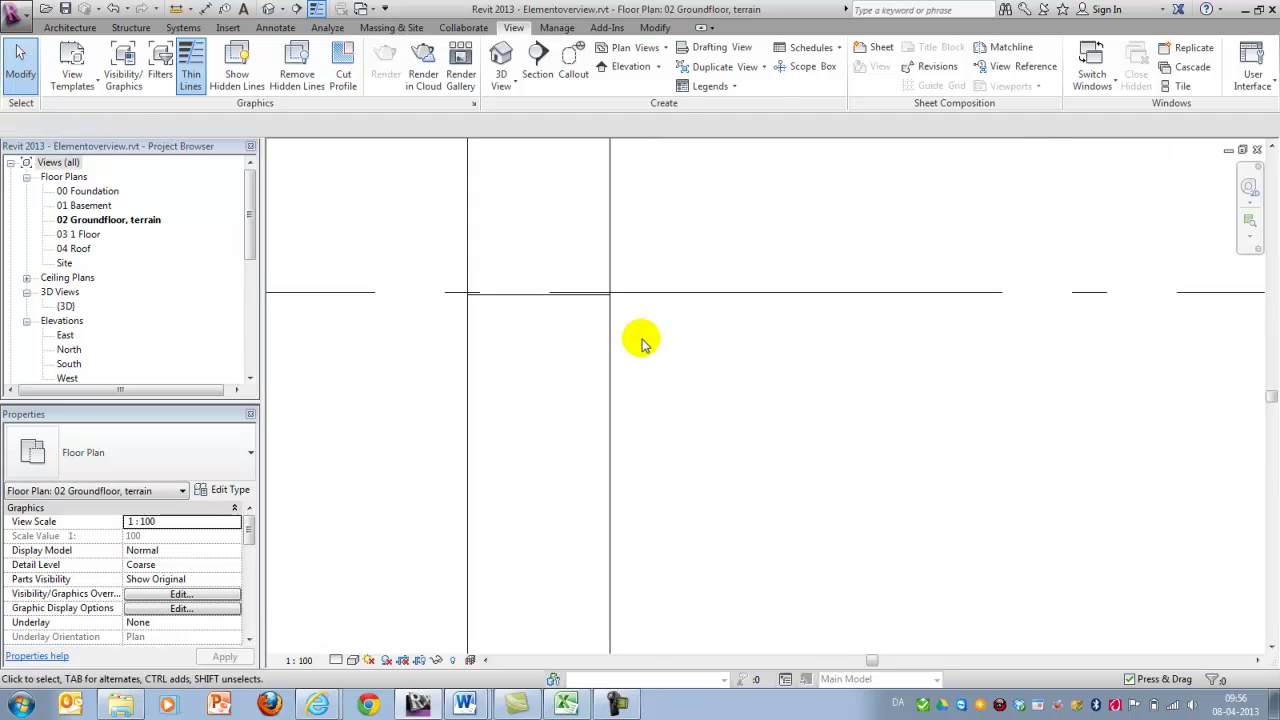
Move the facing ends of the two grid 1 wall segments exactly onto grid B
left_click(606, 320)
scroll(565, 307, "up", 2)
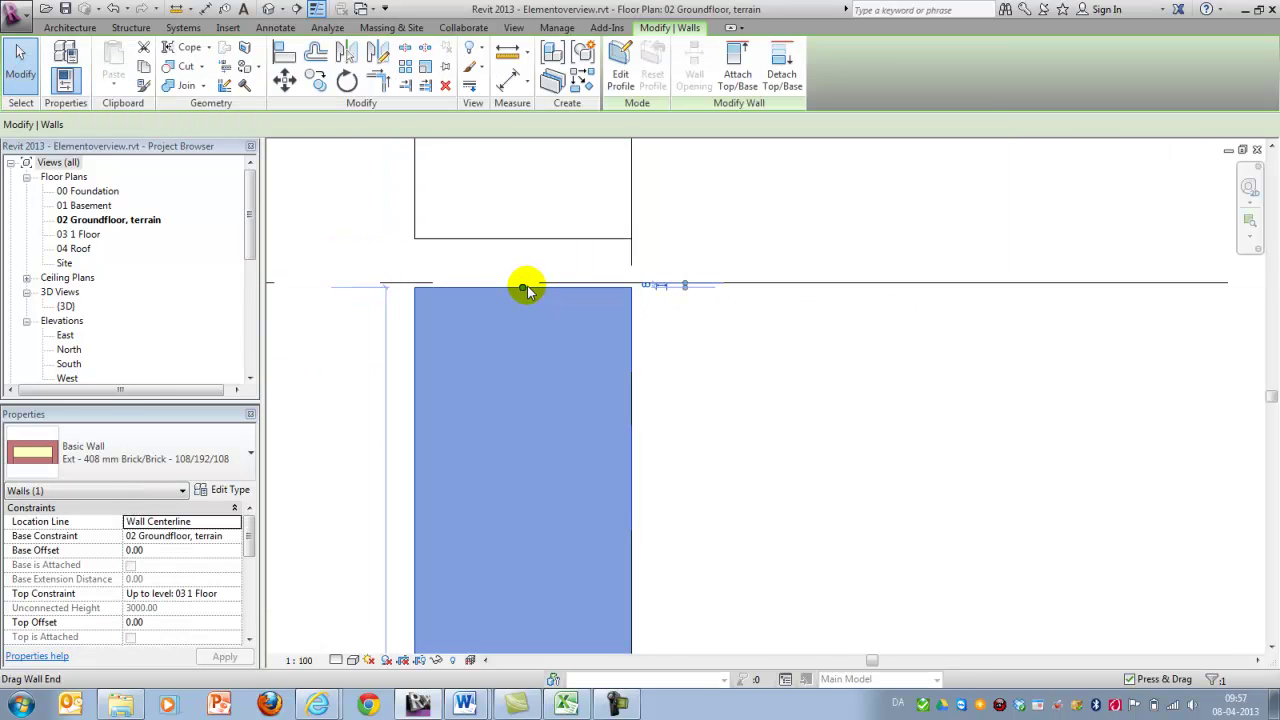
mouse_move(521, 289)
left_mouse_down()
mouse_move(517, 257)
mouse_move(523, 284)
left_mouse_up()
left_click(523, 240)
left_click(640, 365)
scroll(560, 350, "down", 4)
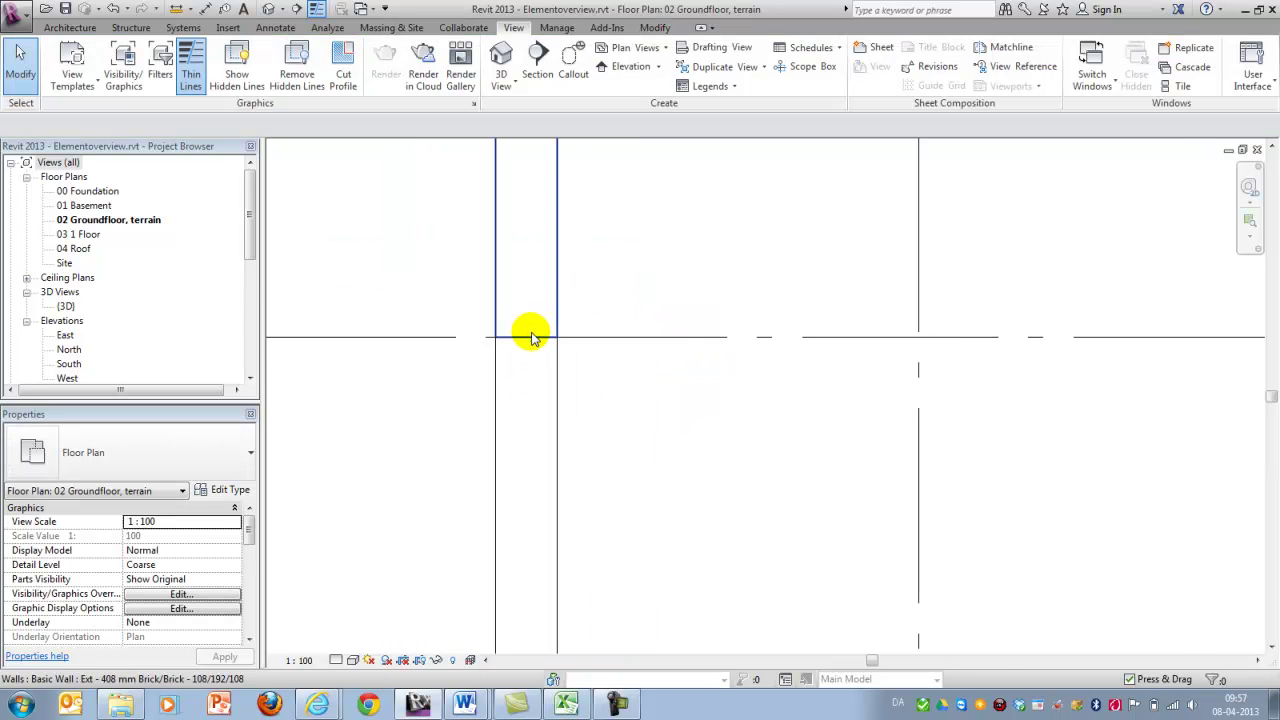
scroll(500, 360, "down", 2)
scroll(700, 440, "down", 1)
scroll(620, 385, "up", 1)
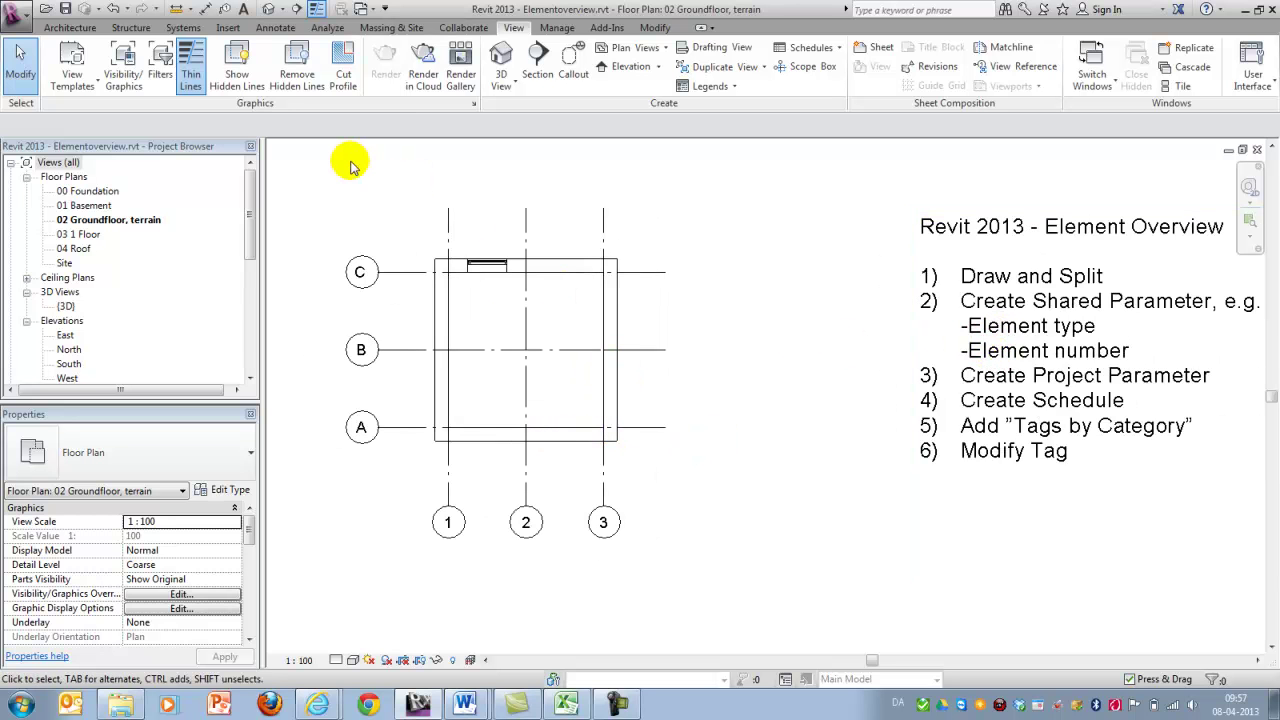
Create a shared parameter file named elementoverview.txt in the 2013-04-08 Elementoverview folder
left_click(558, 29)
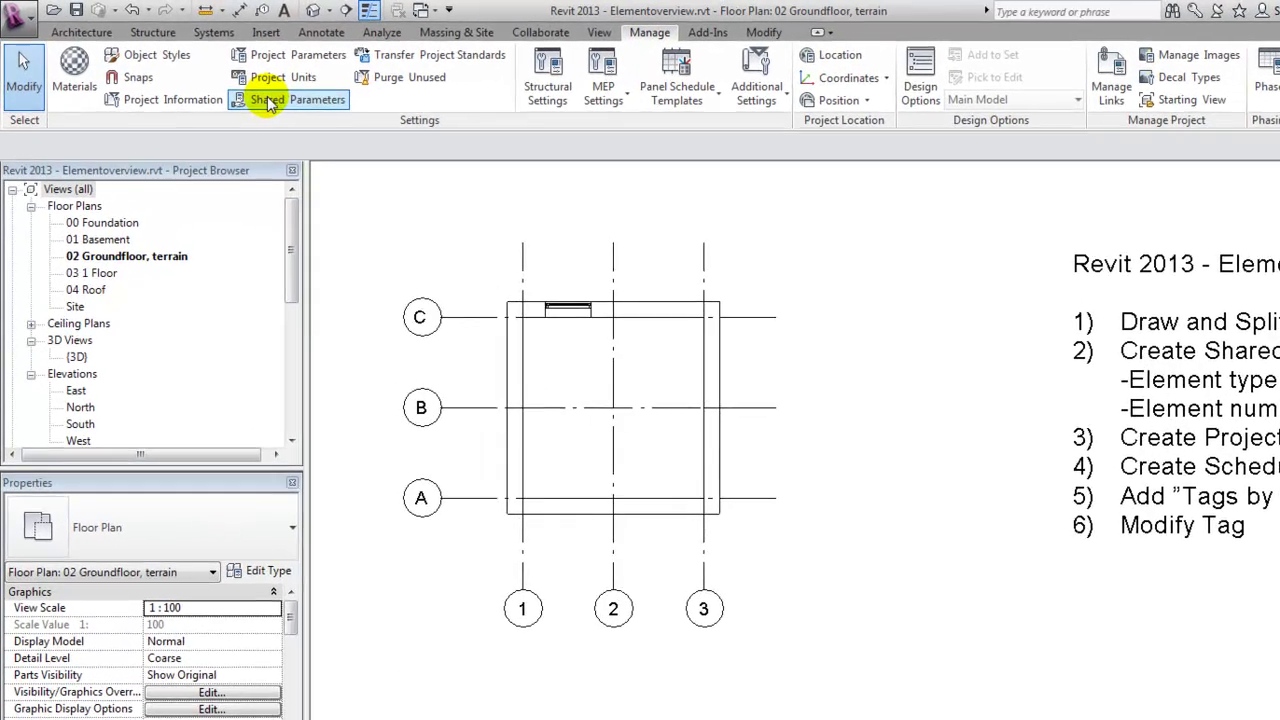
left_click(242, 85)
left_click(682, 267)
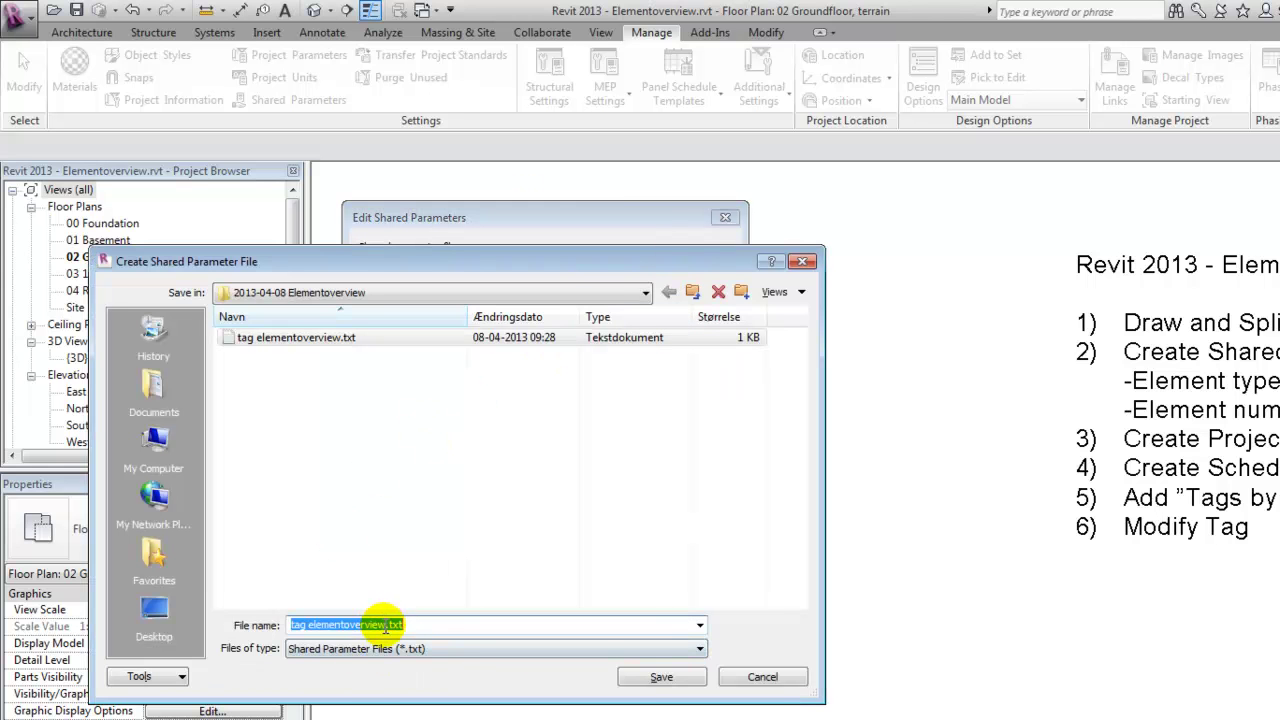
left_click(386, 625)
key("Home")
key("Delete")
key("Delete")
key("Delete")
key("Delete")
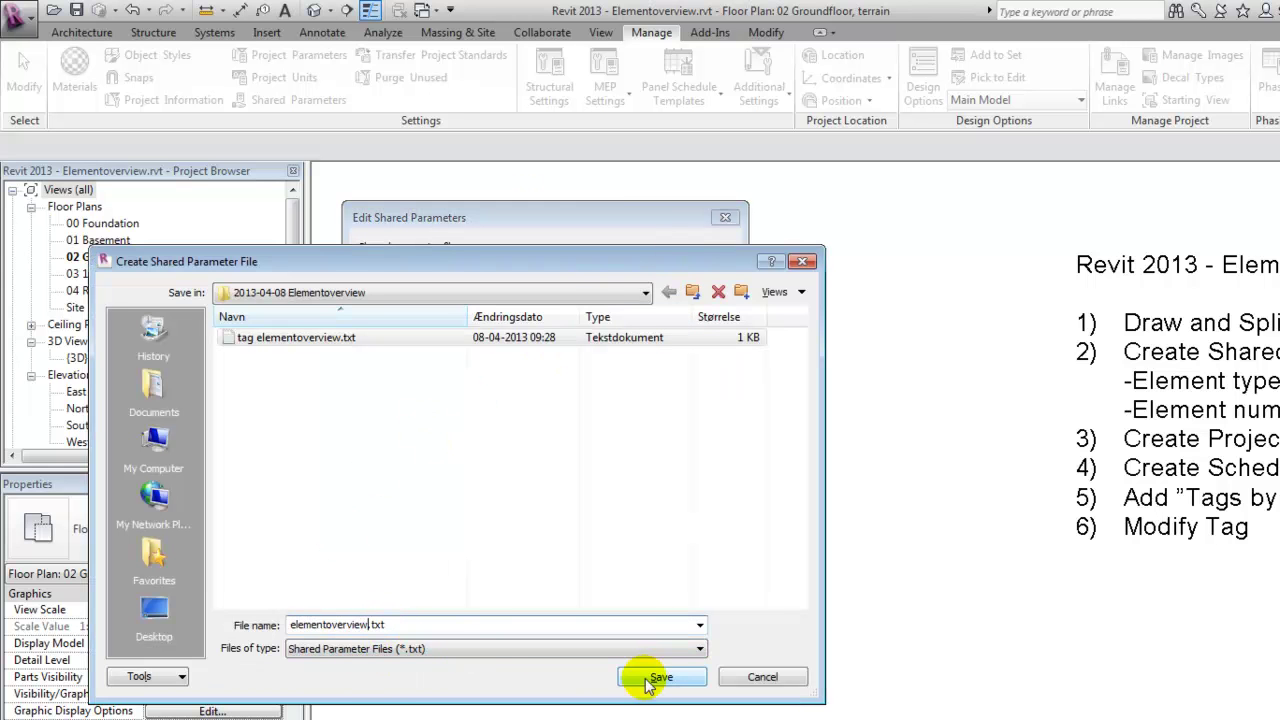
left_click(648, 680)
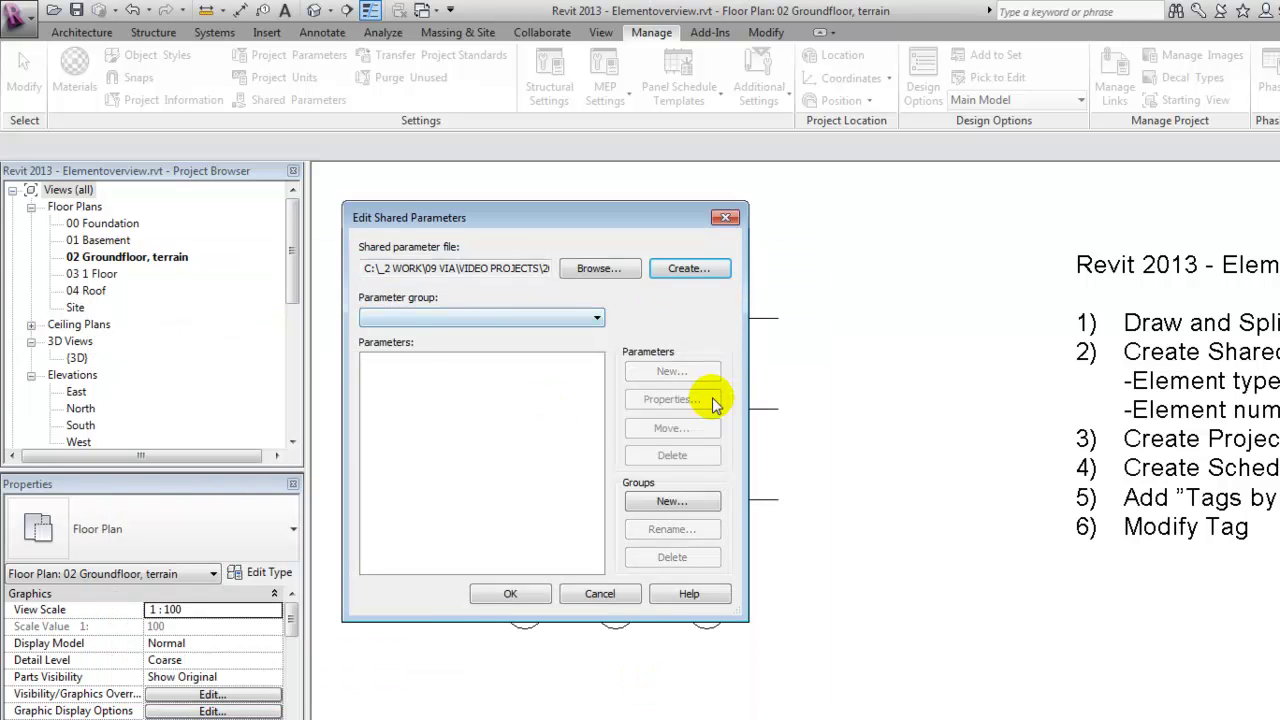
Create a shared parameter group named "element overview"
left_click(664, 503)
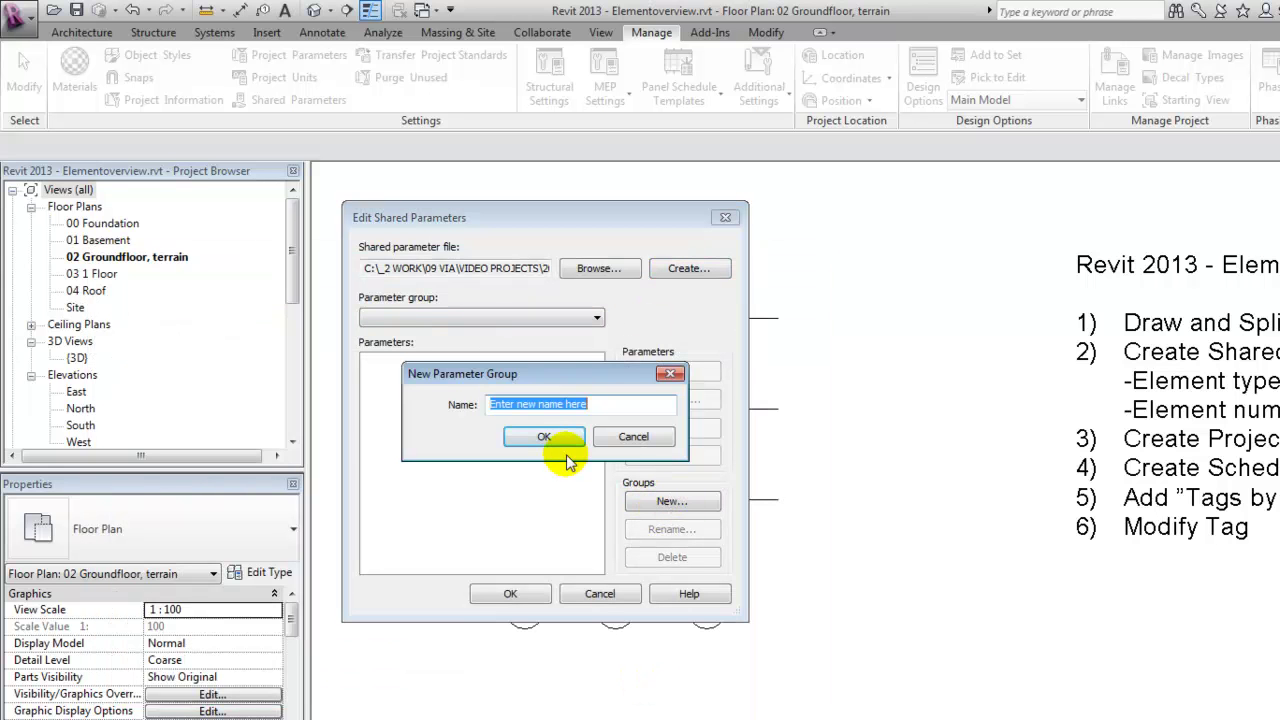
type("element ov")
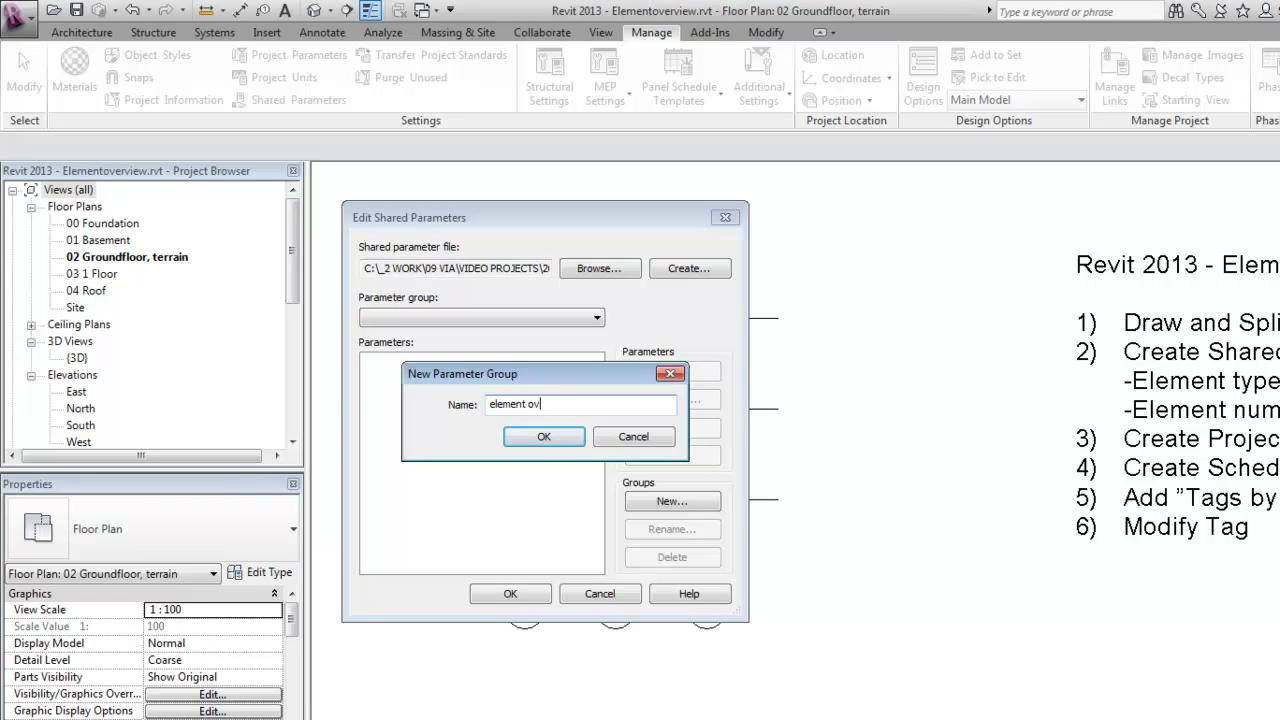
type("erview")
left_click(556, 442)
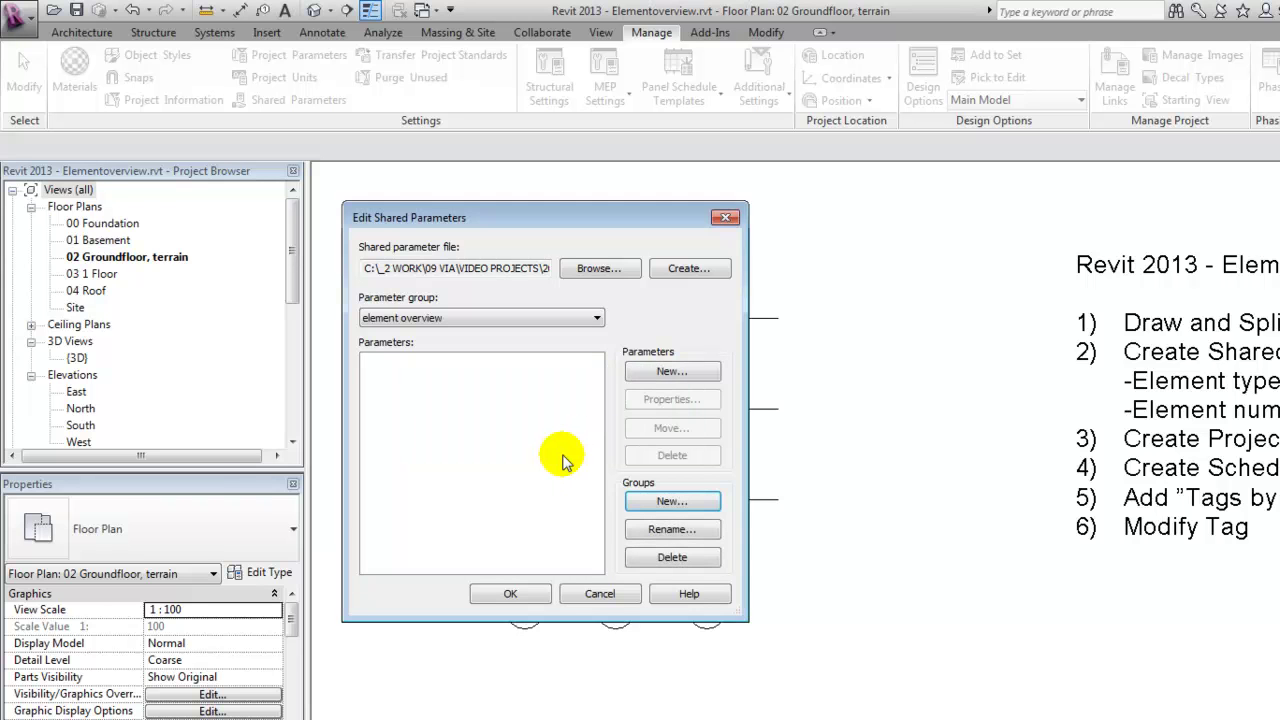
Add a shared parameter named "Element type" with parameter type Text to the element overview group
left_click(668, 371)
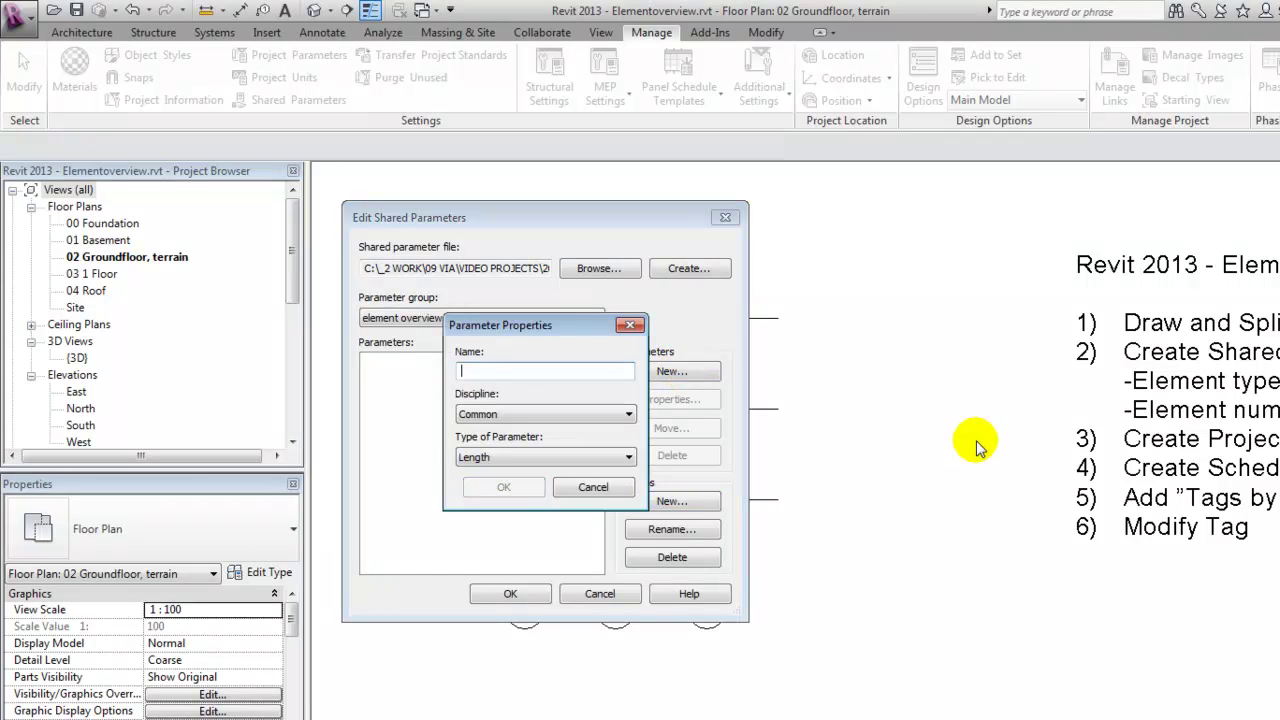
type("Element type")
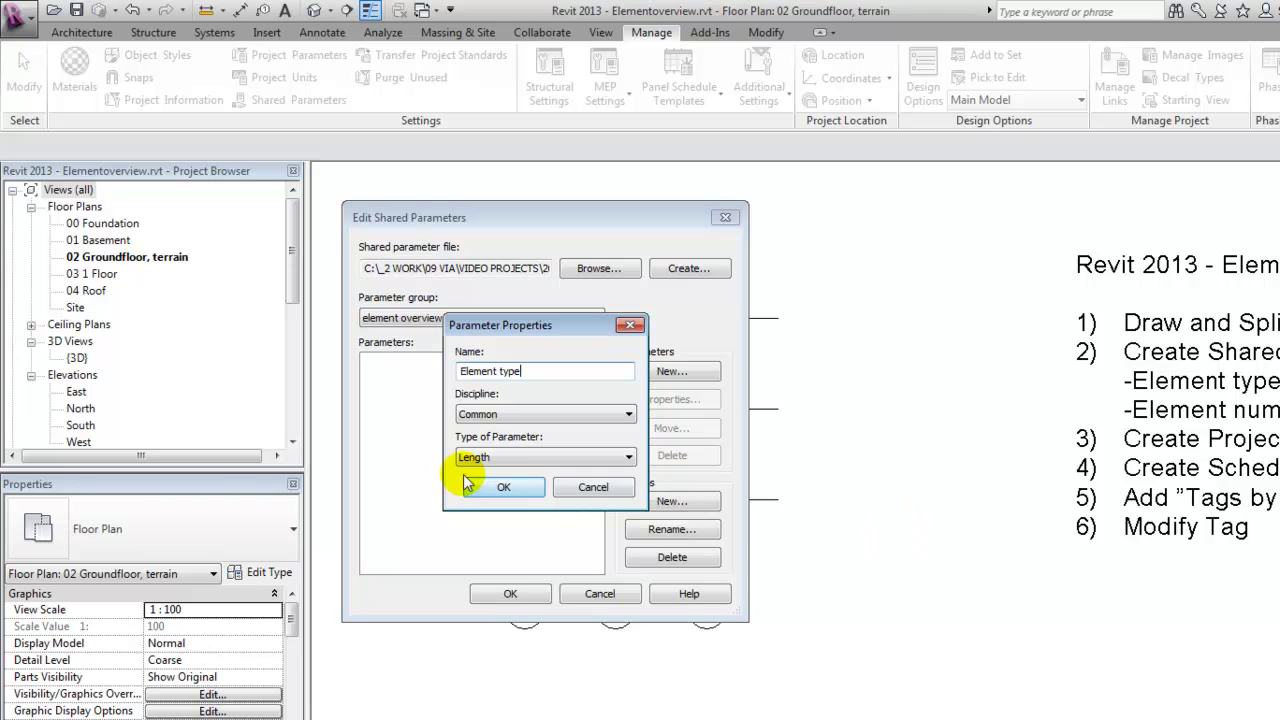
left_click(500, 457)
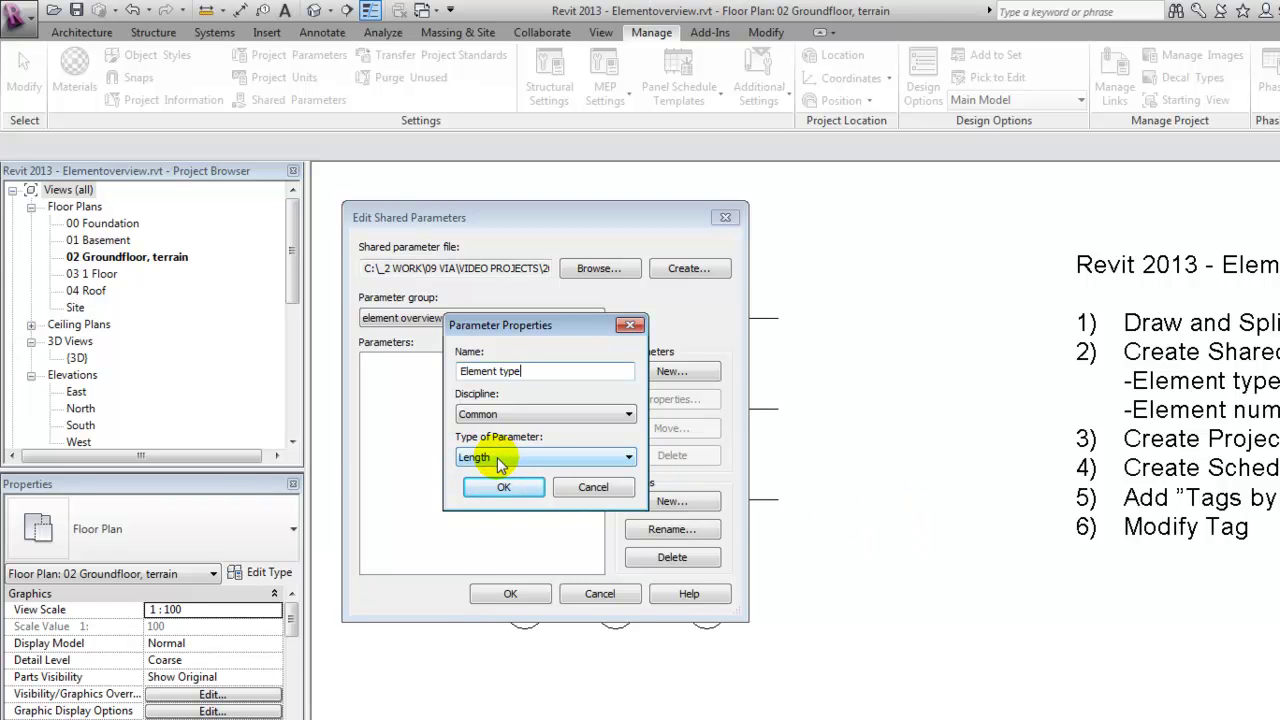
left_click(500, 460)
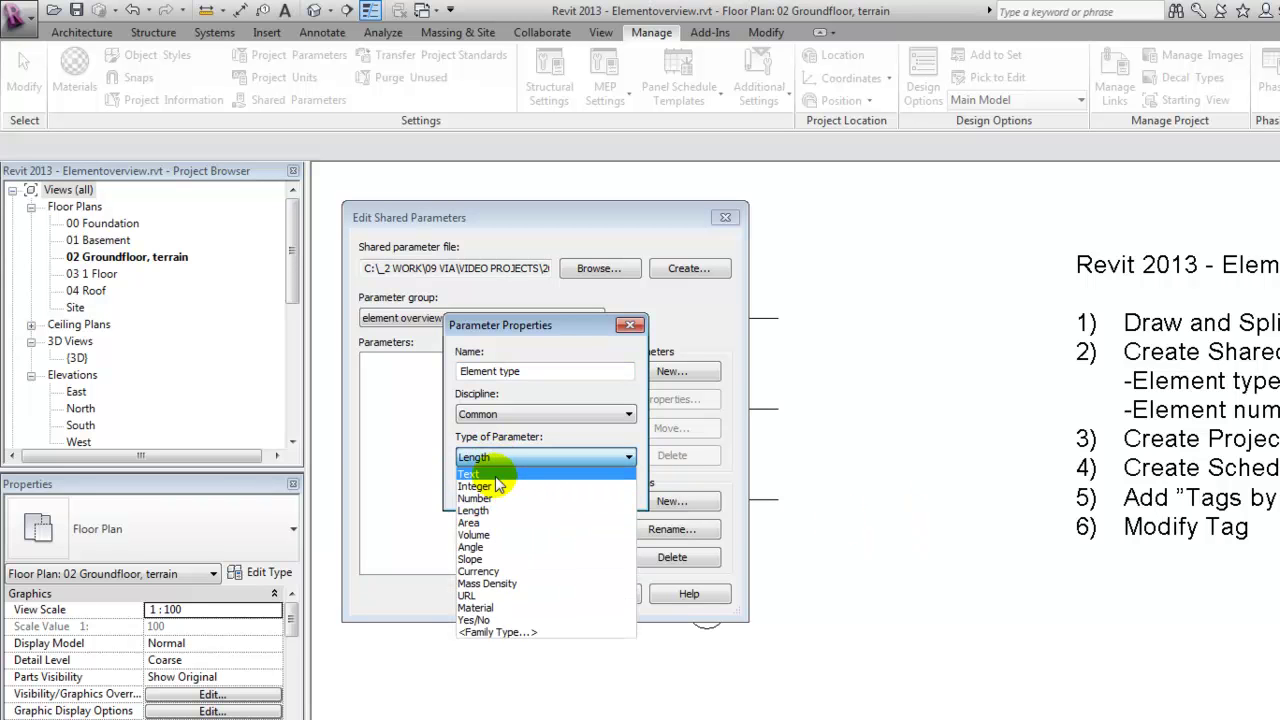
left_click(496, 474)
left_click(503, 488)
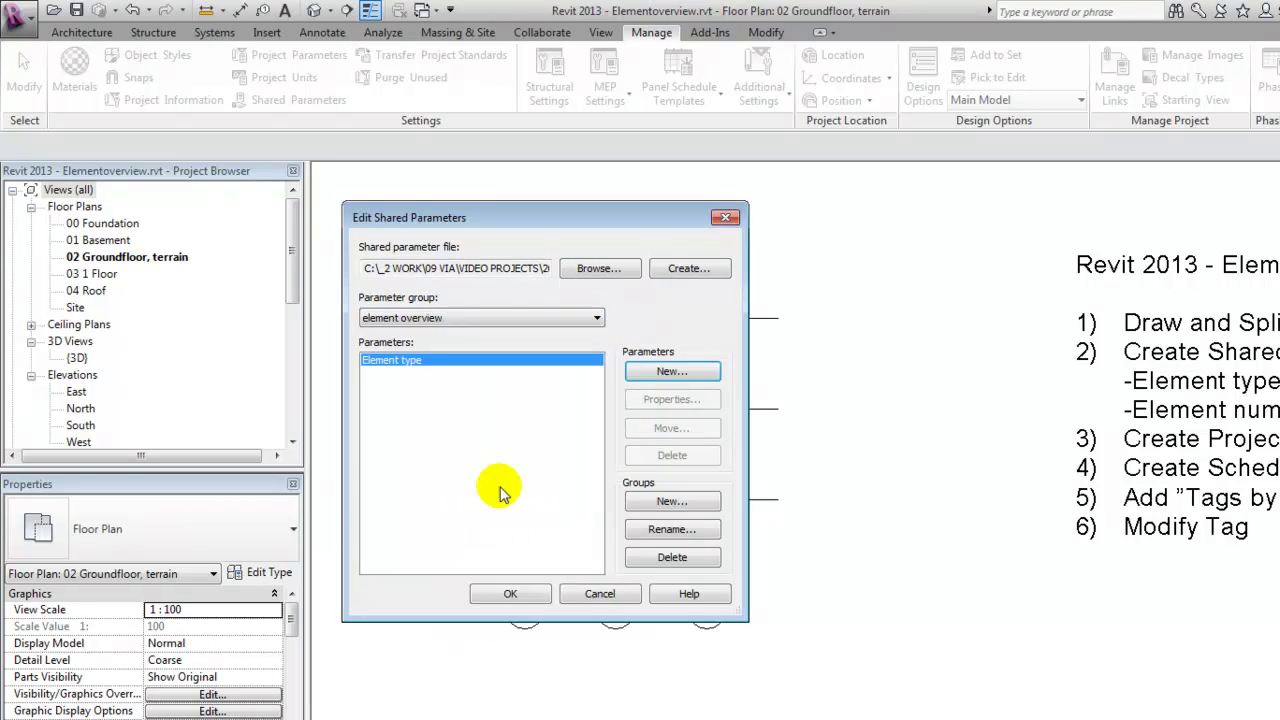
Add a shared parameter named "Element number" with parameter type Integer to the same group and accept the shared parameter edits
left_click(672, 372)
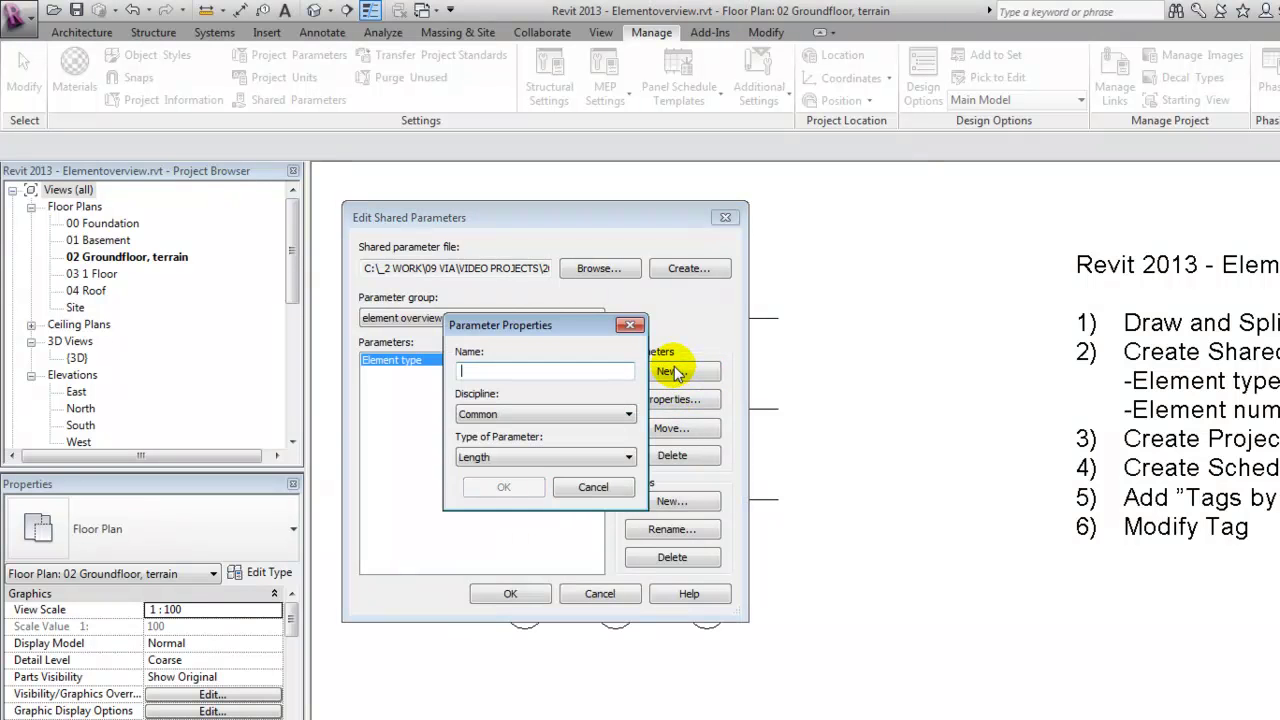
type("Element number")
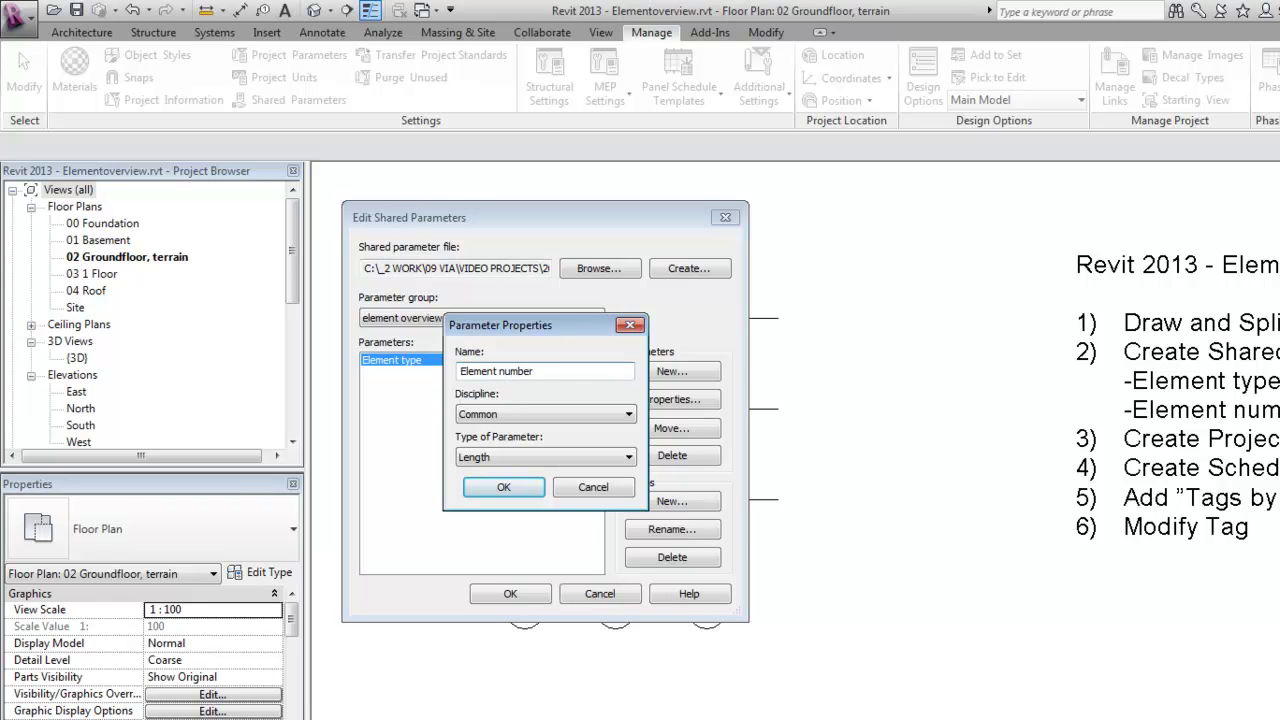
left_click(512, 457)
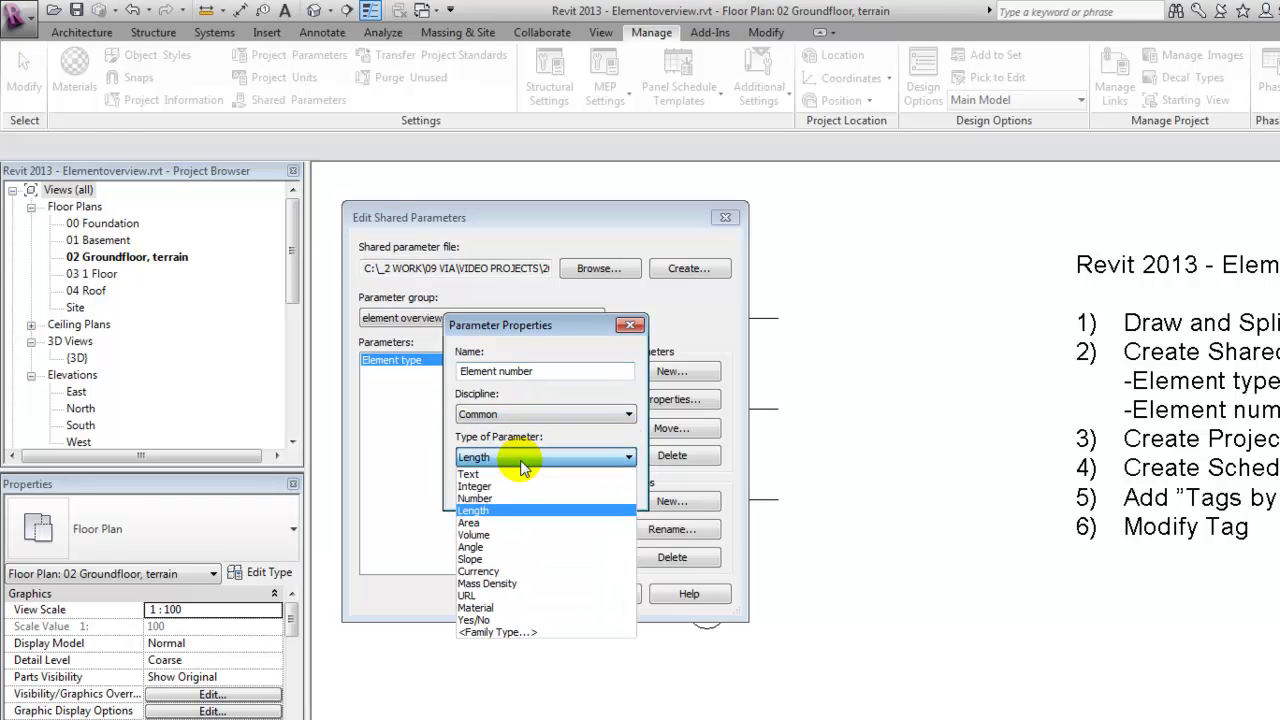
left_click(520, 489)
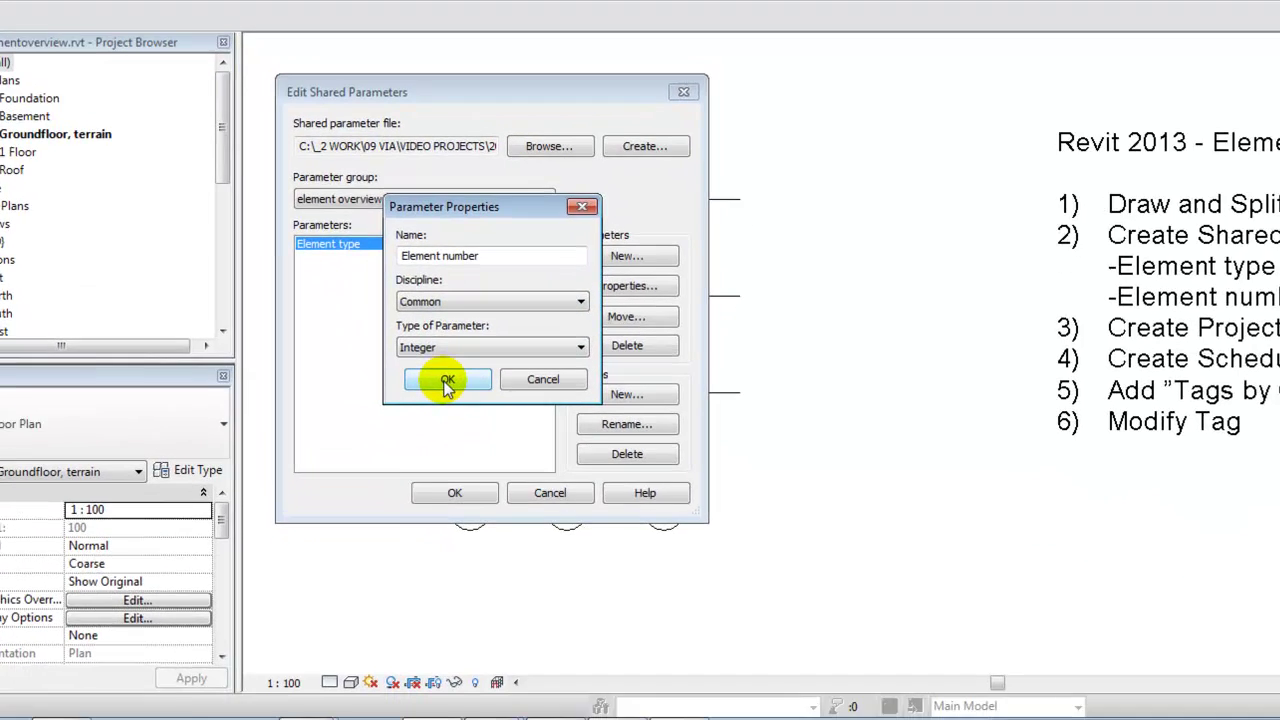
left_click(504, 487)
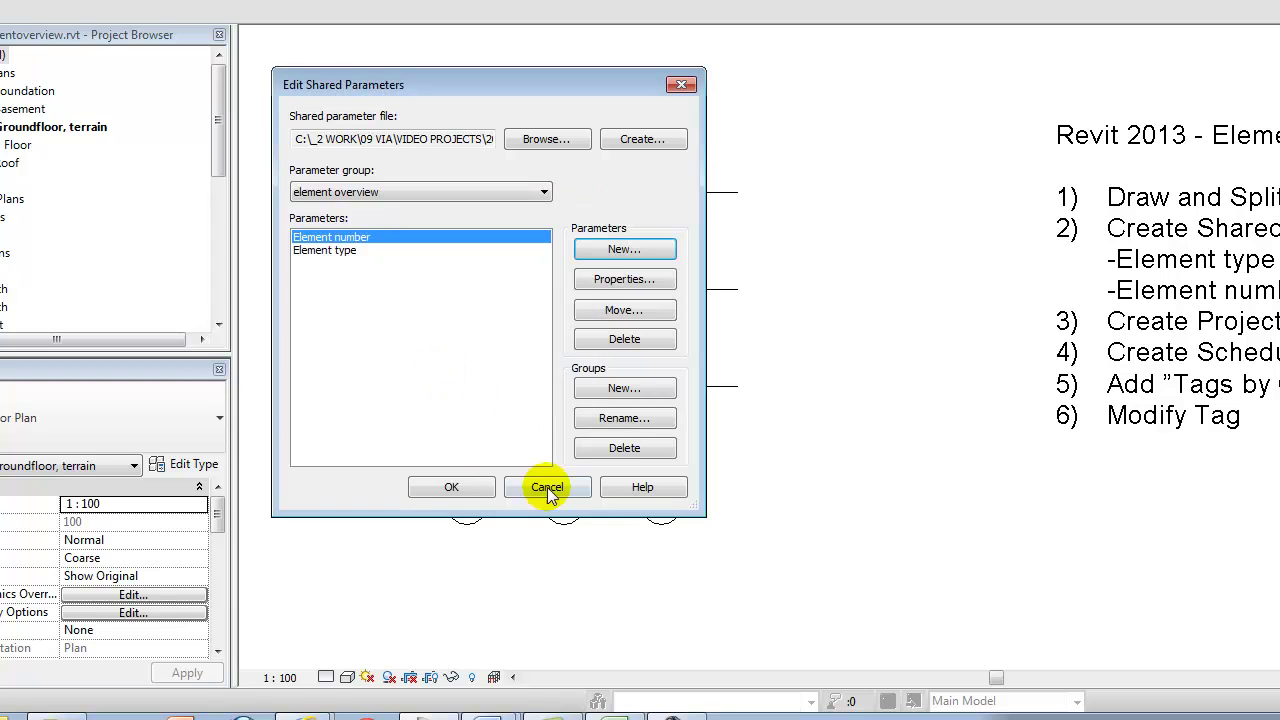
left_click(451, 487)
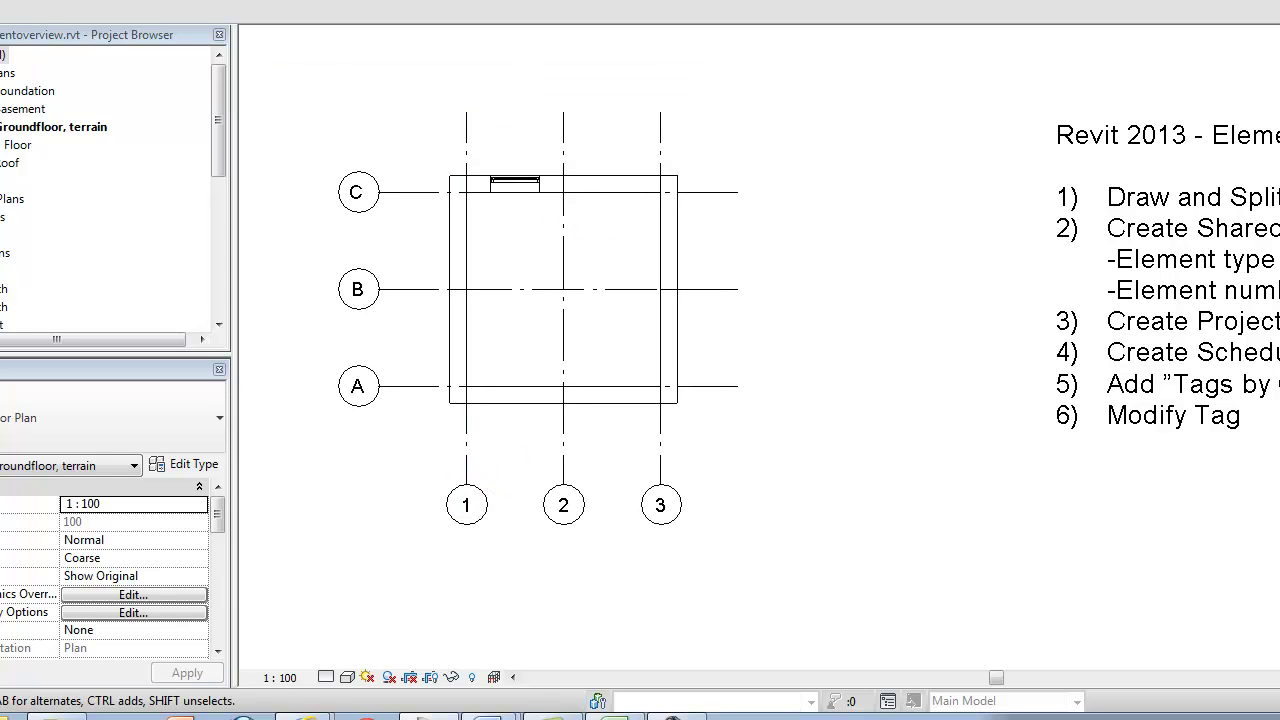
Add the shared parameter Element number to the project as an instance parameter for Walls, grouped under Identity Data
left_click(216, 0)
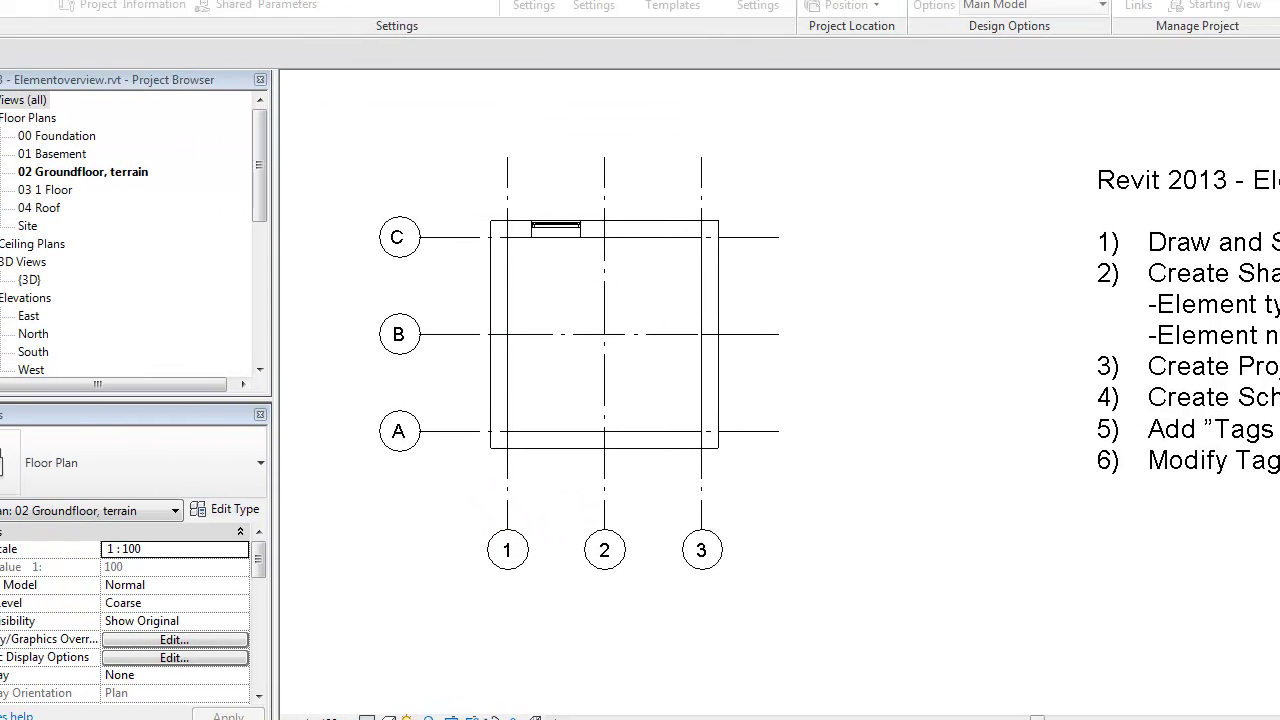
left_click(527, 356)
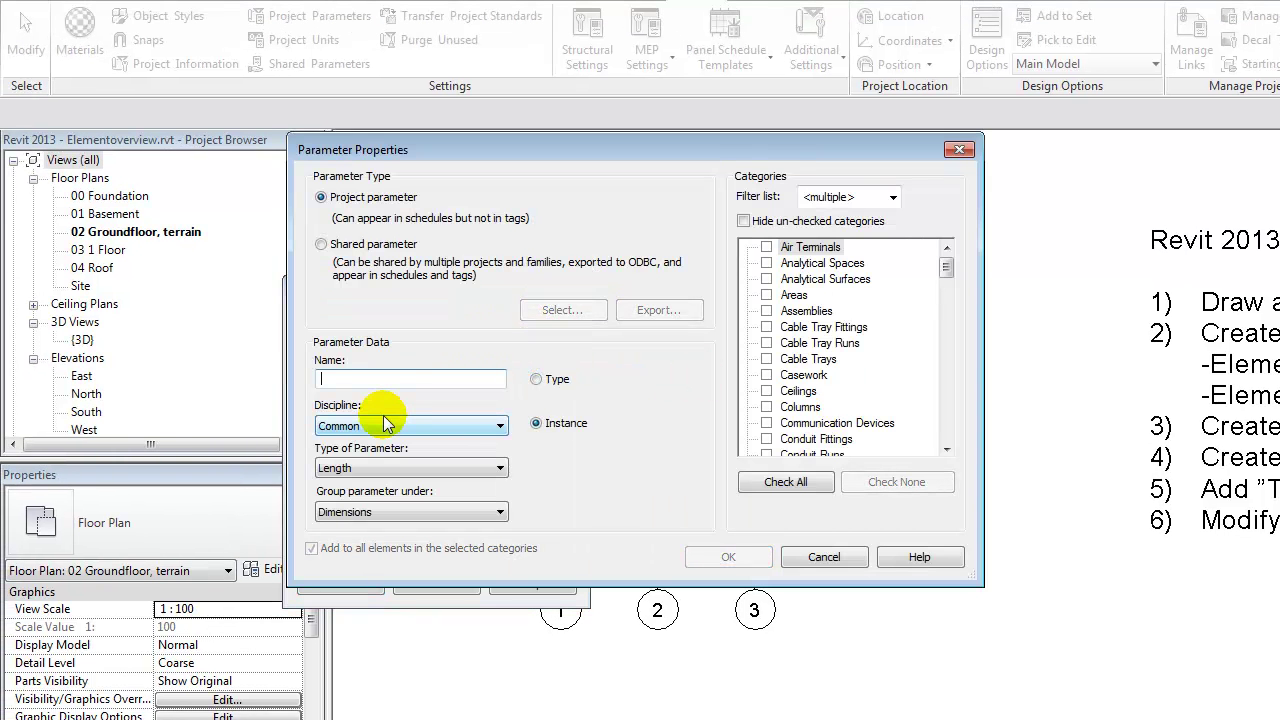
left_click(321, 244)
left_click(560, 311)
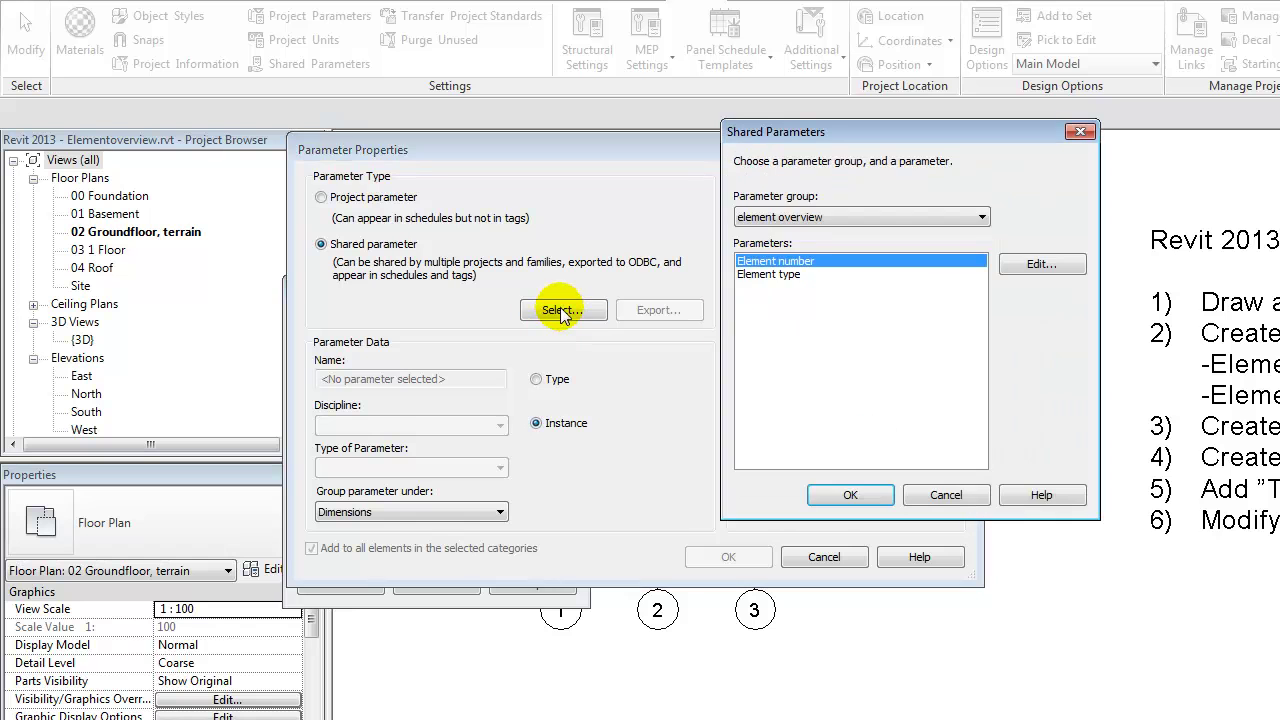
left_click(866, 494)
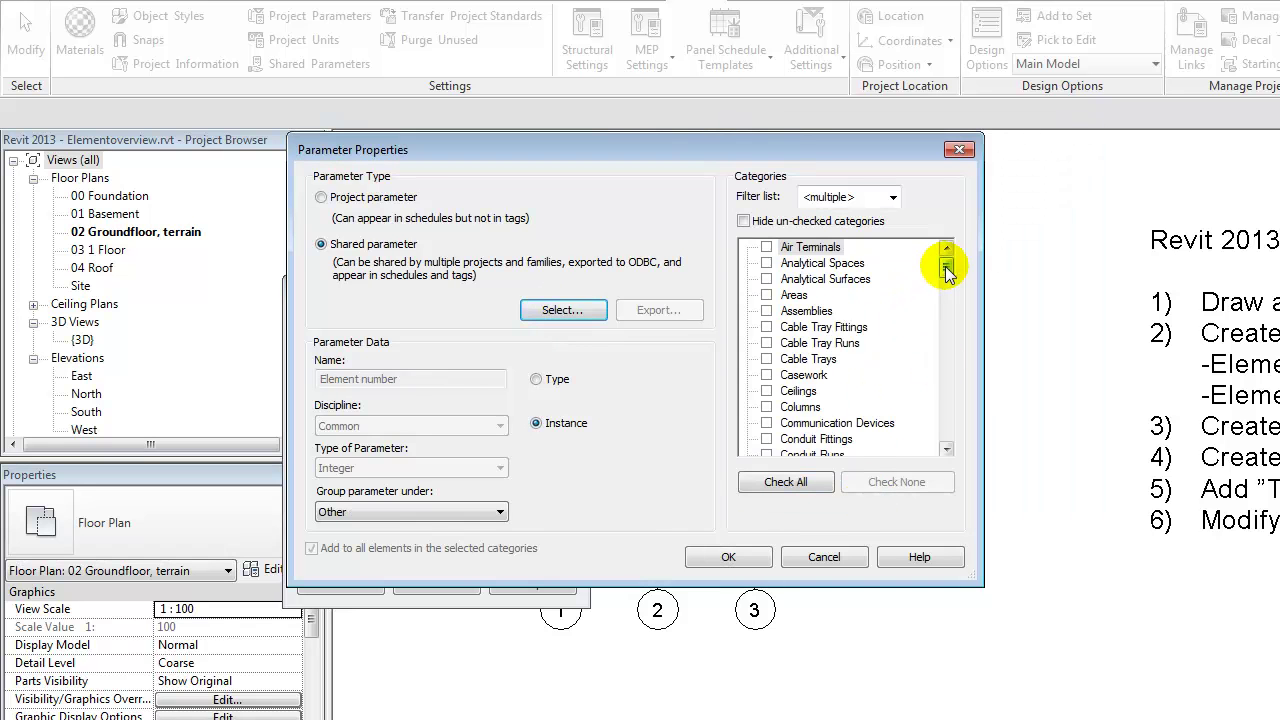
scroll(948, 430, "down", 15)
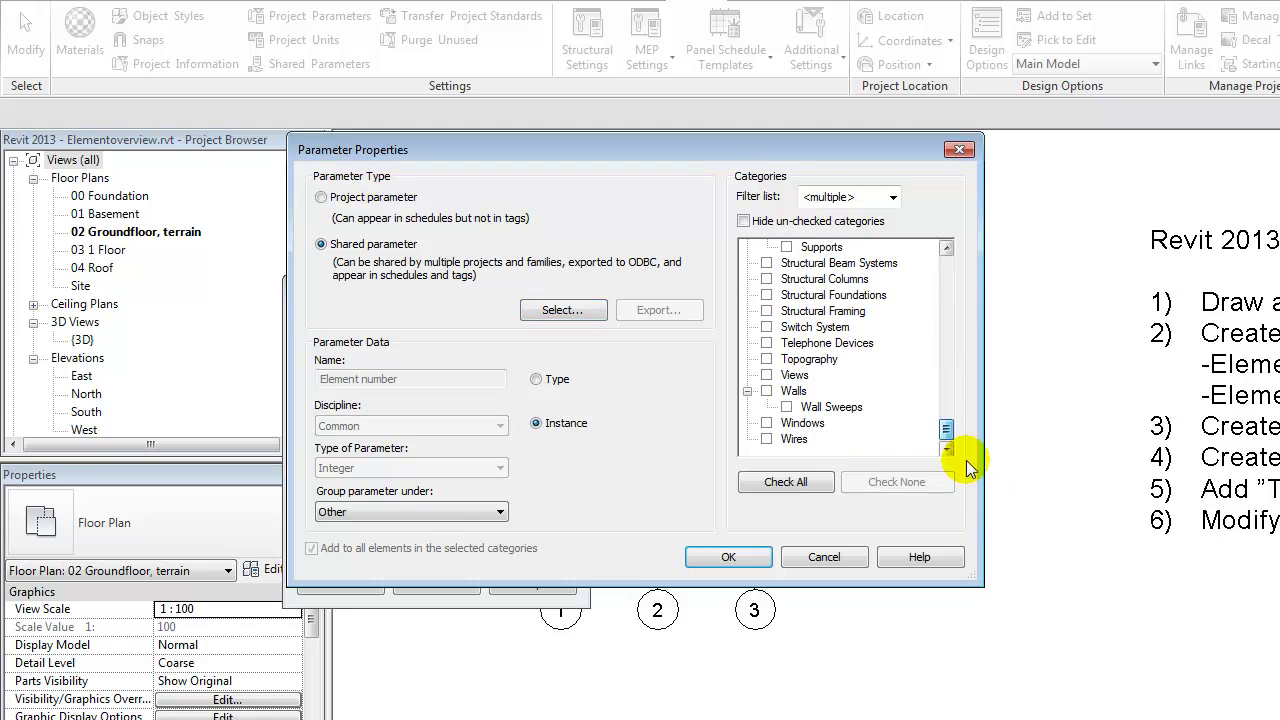
left_click(767, 391)
left_click(409, 512)
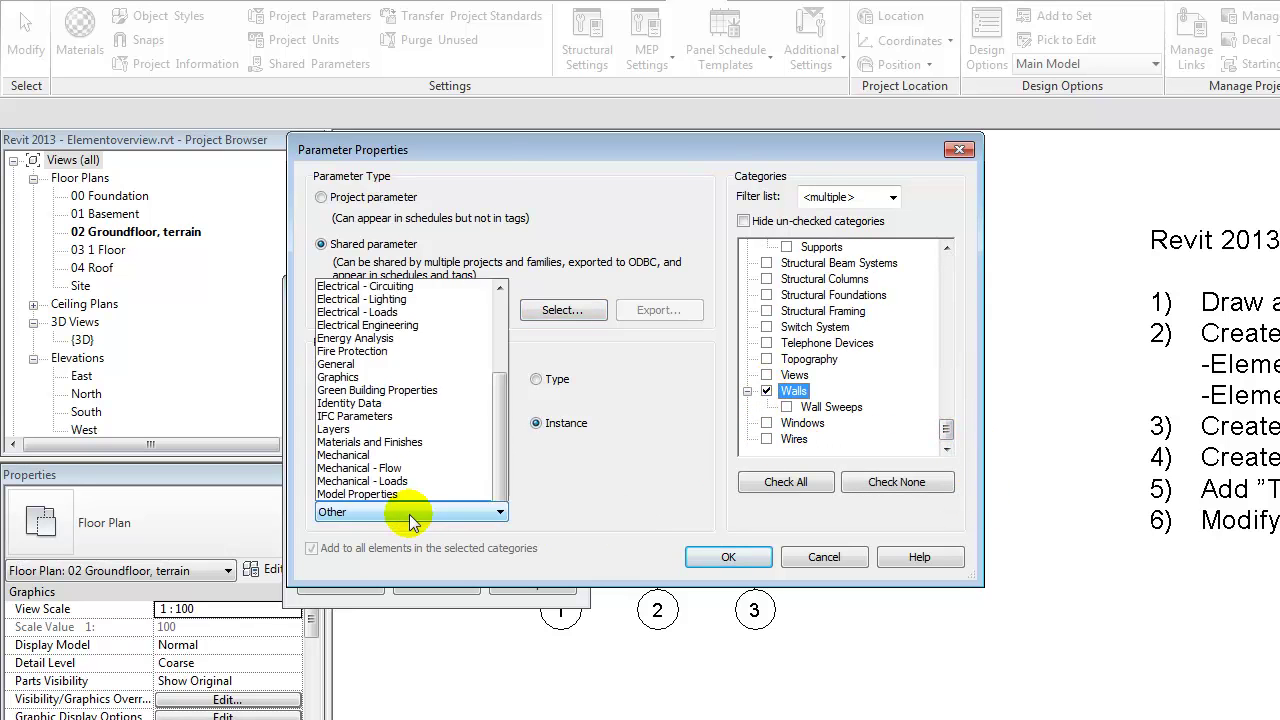
left_click(410, 234)
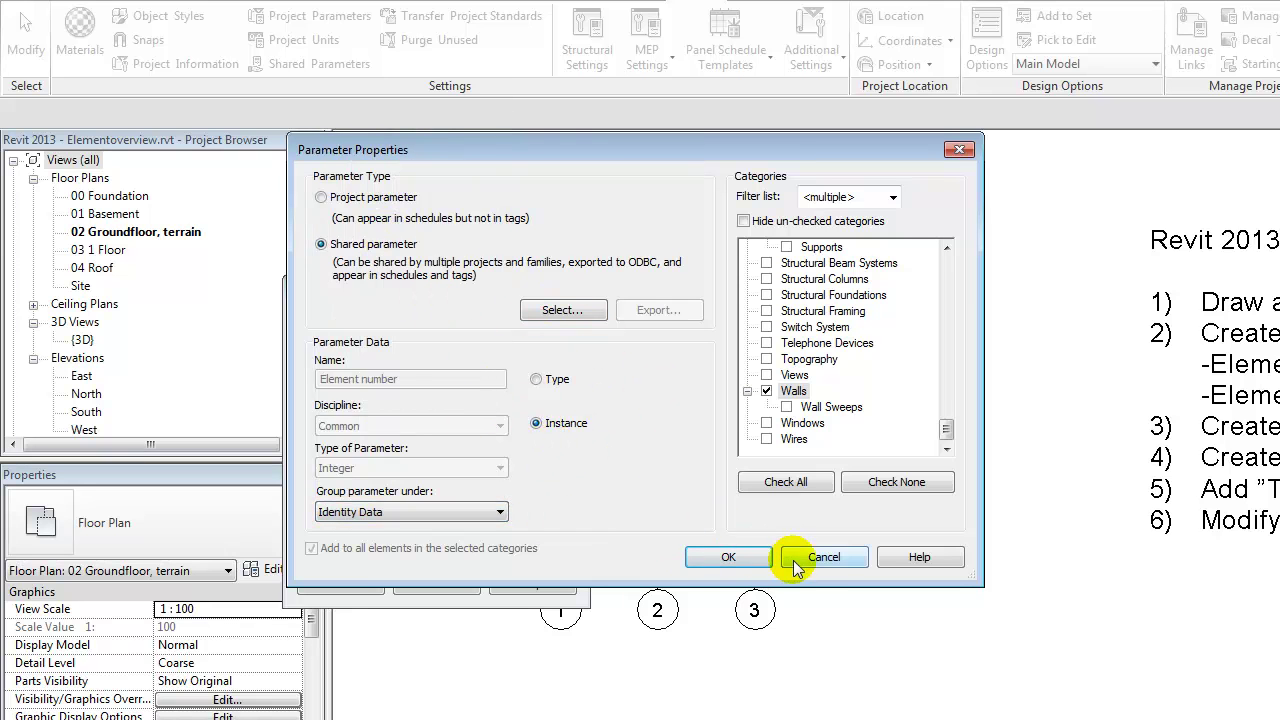
left_click(724, 560)
Add the shared parameter Element type to the project as an instance parameter for Walls under Identity Data, and close the project parameters
left_click(530, 356)
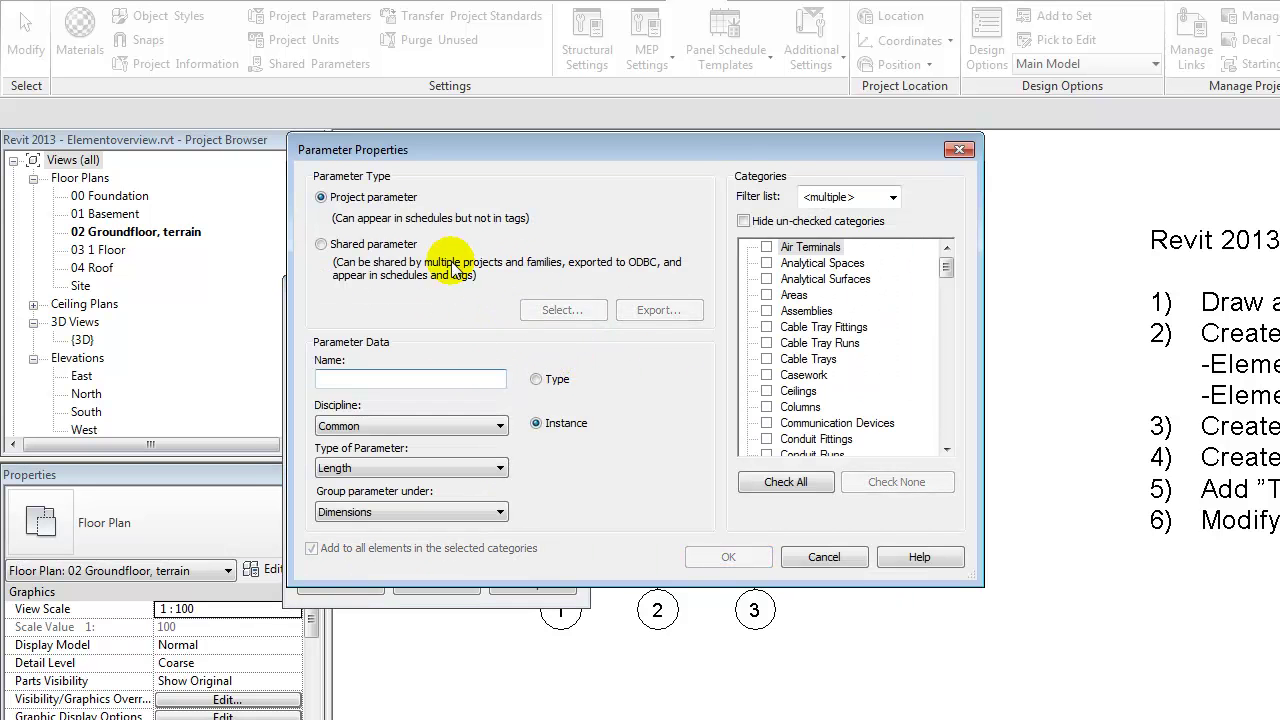
left_click(321, 244)
left_click(550, 308)
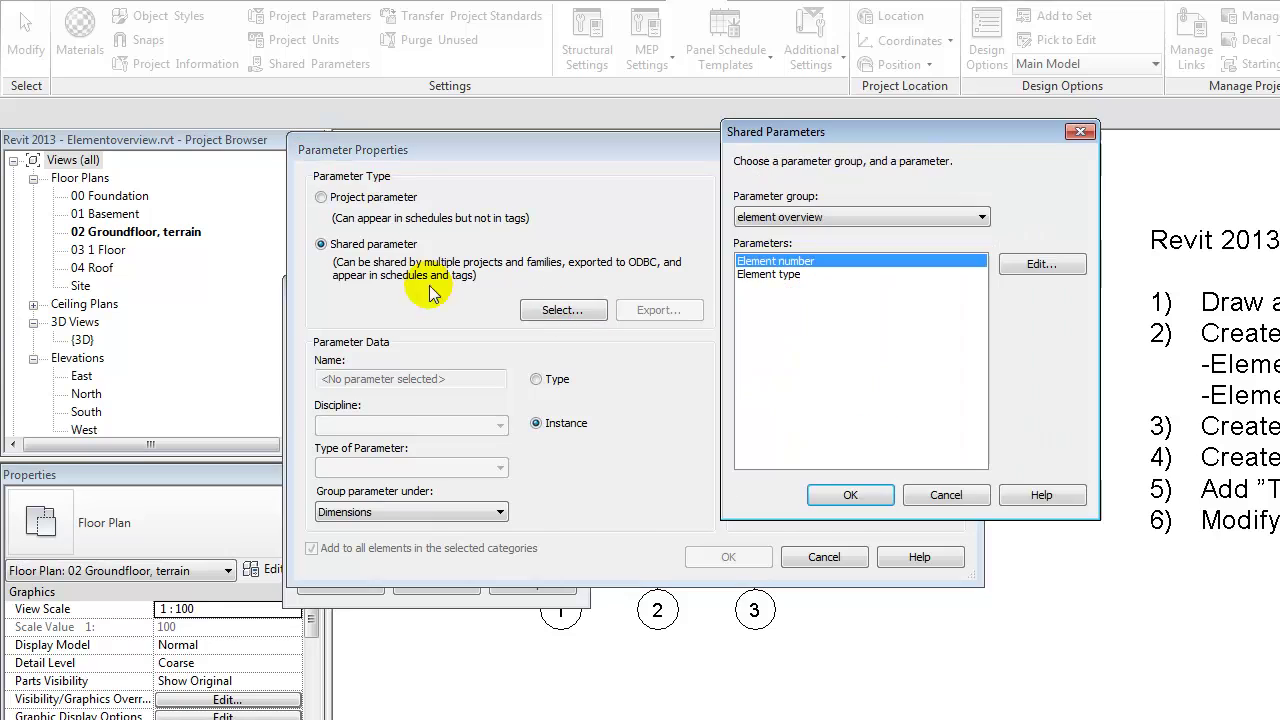
left_click(765, 274)
left_click(850, 495)
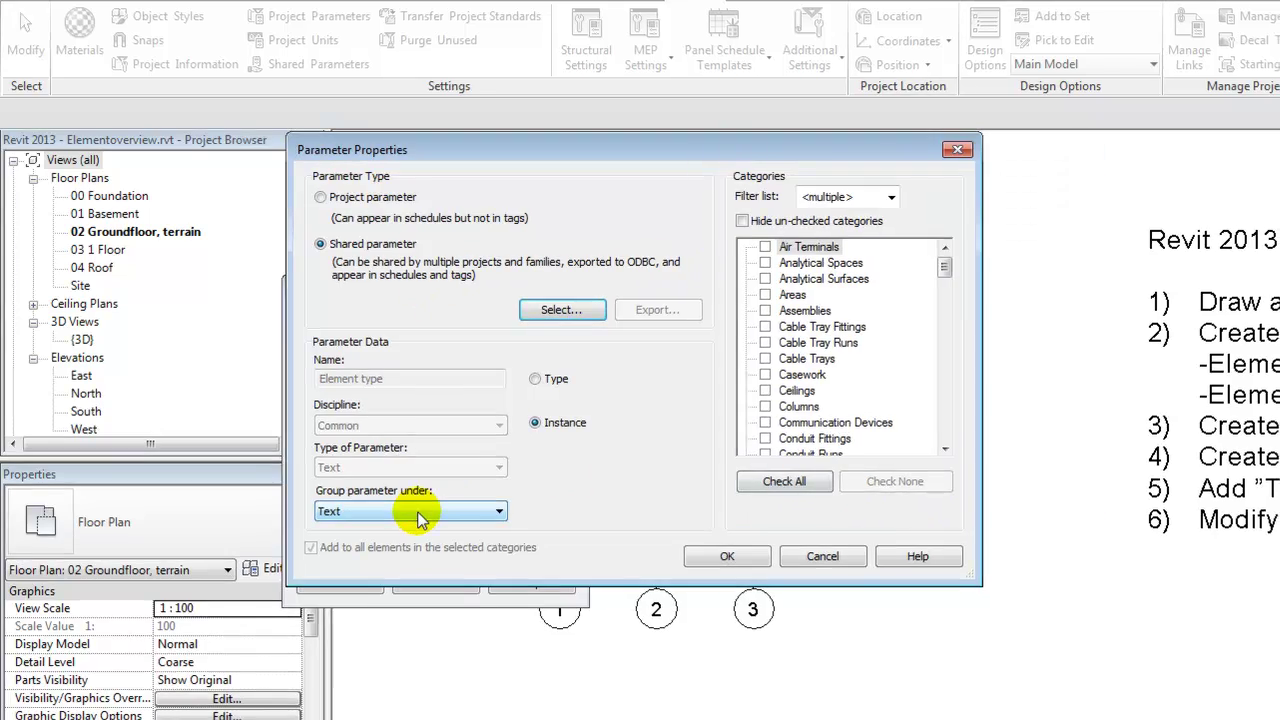
left_click(420, 513)
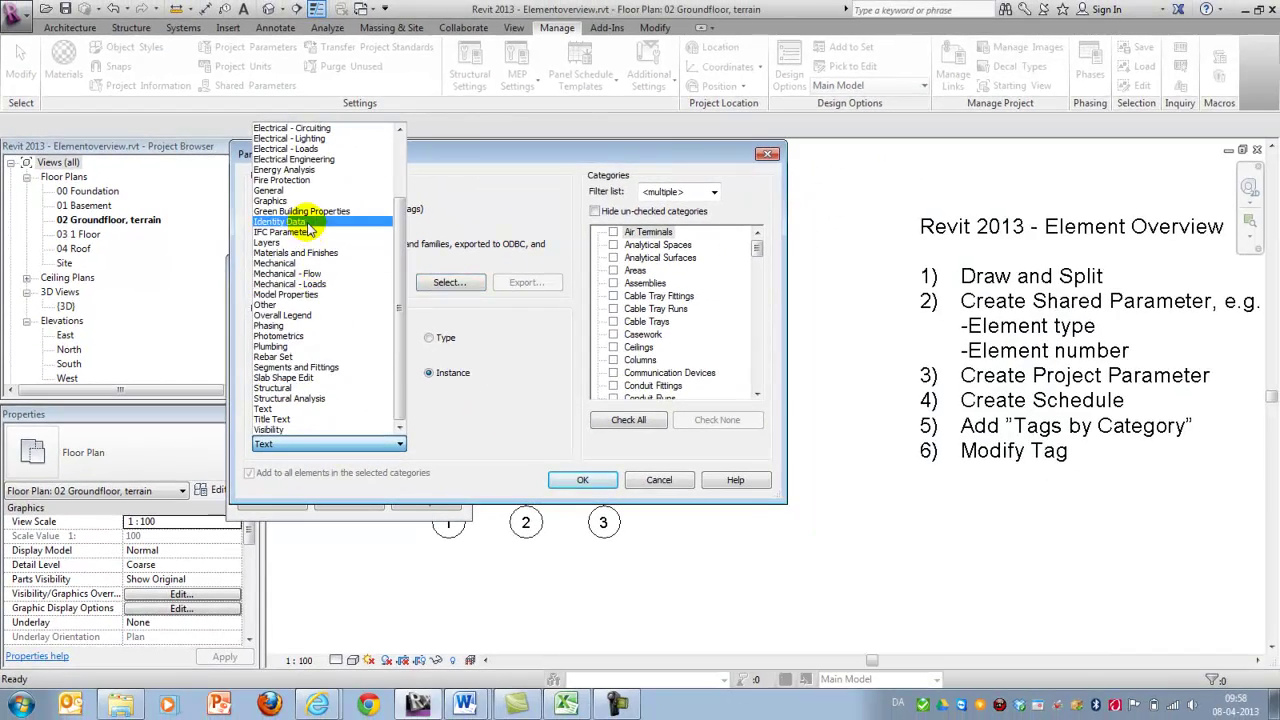
left_click(300, 221)
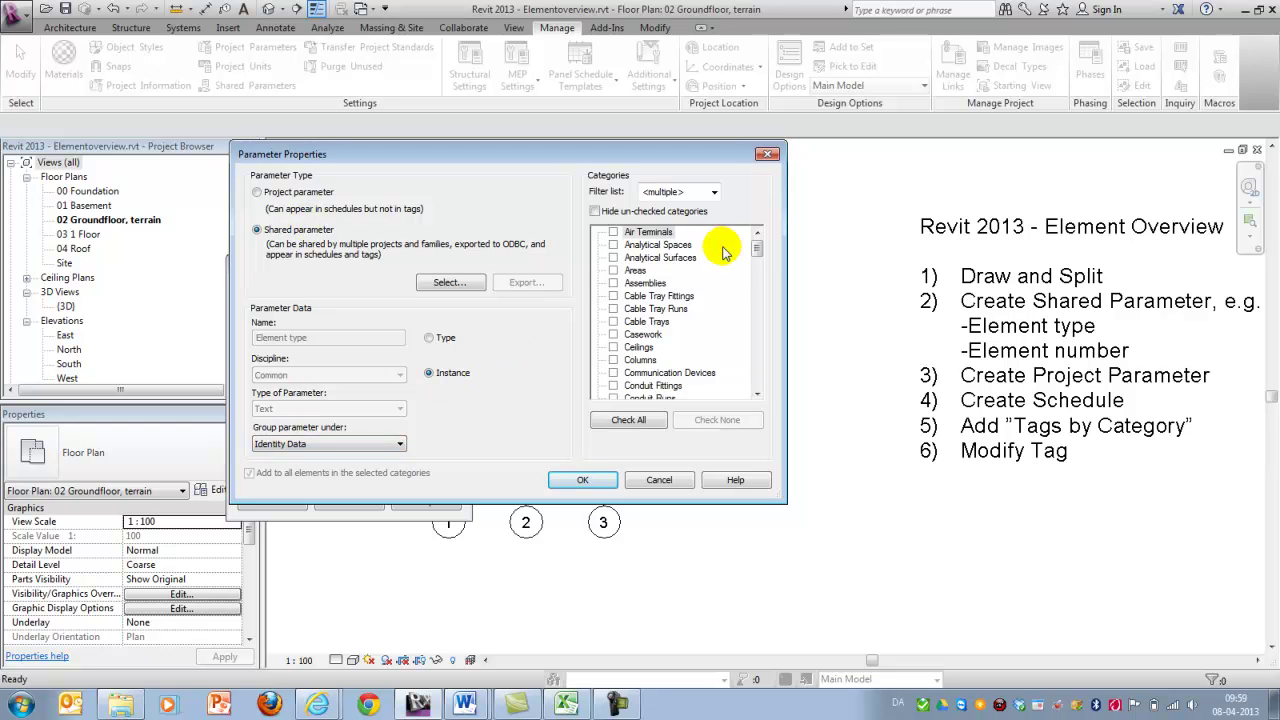
left_click_drag(757, 252, 756, 392)
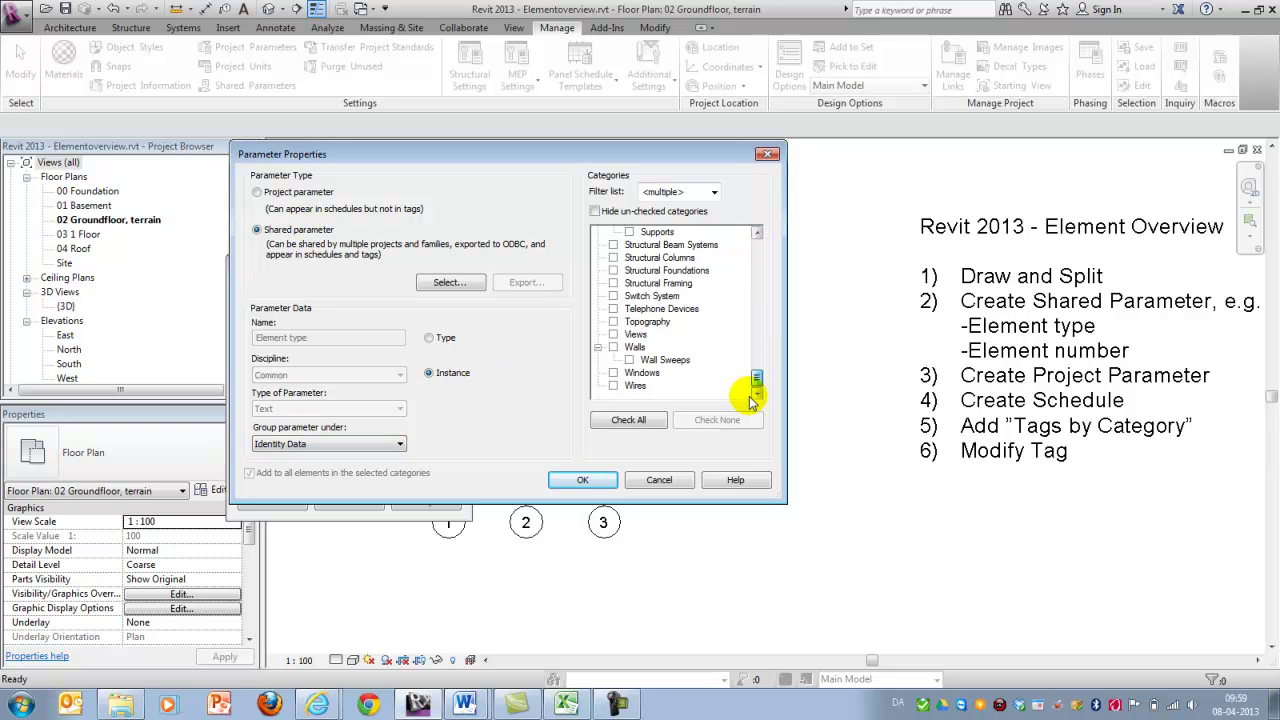
left_click(613, 347)
left_click(583, 480)
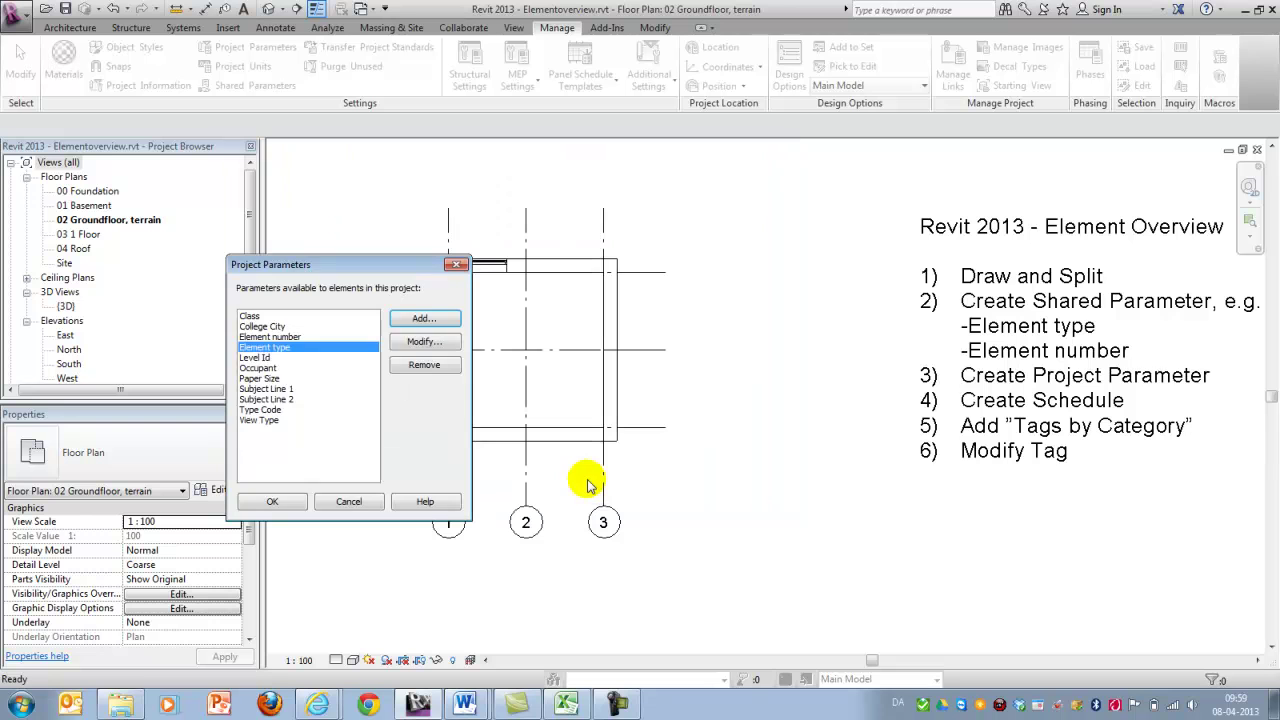
key("Escape")
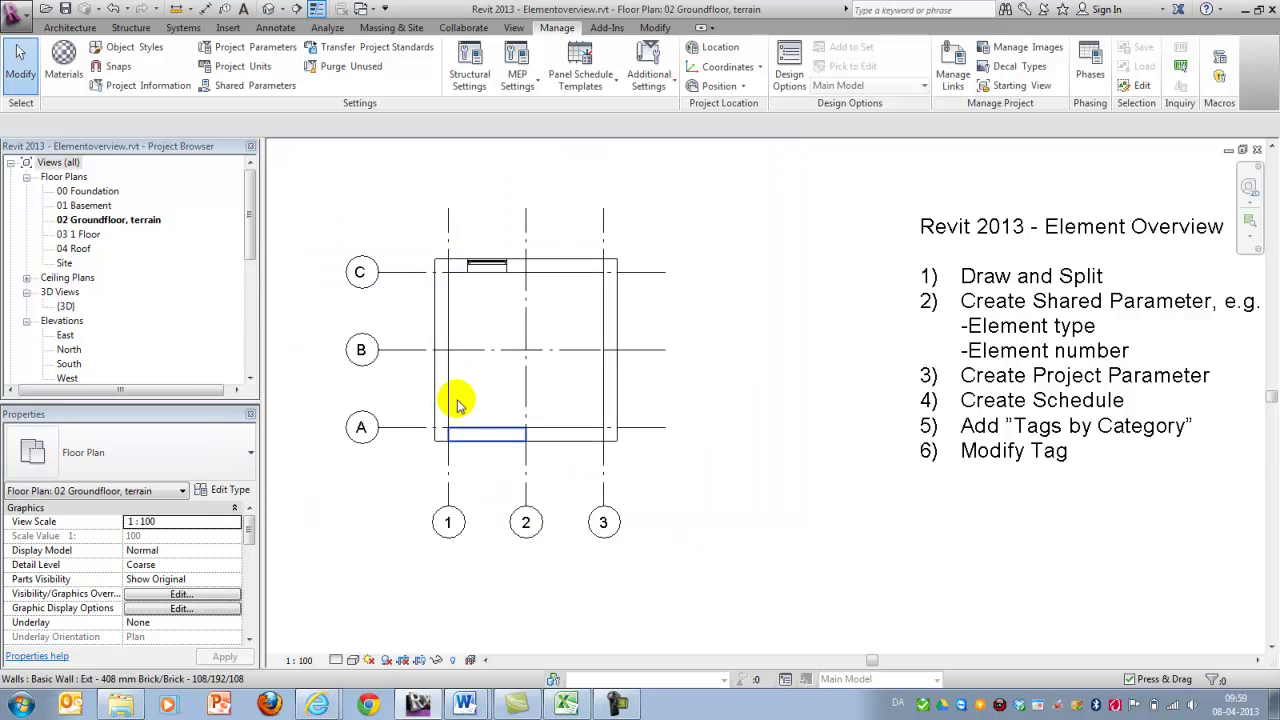
Select the grid 1 wall segment between grids B and C, and the grid A segment between grids 1 and 2, to inspect them
left_click(437, 335)
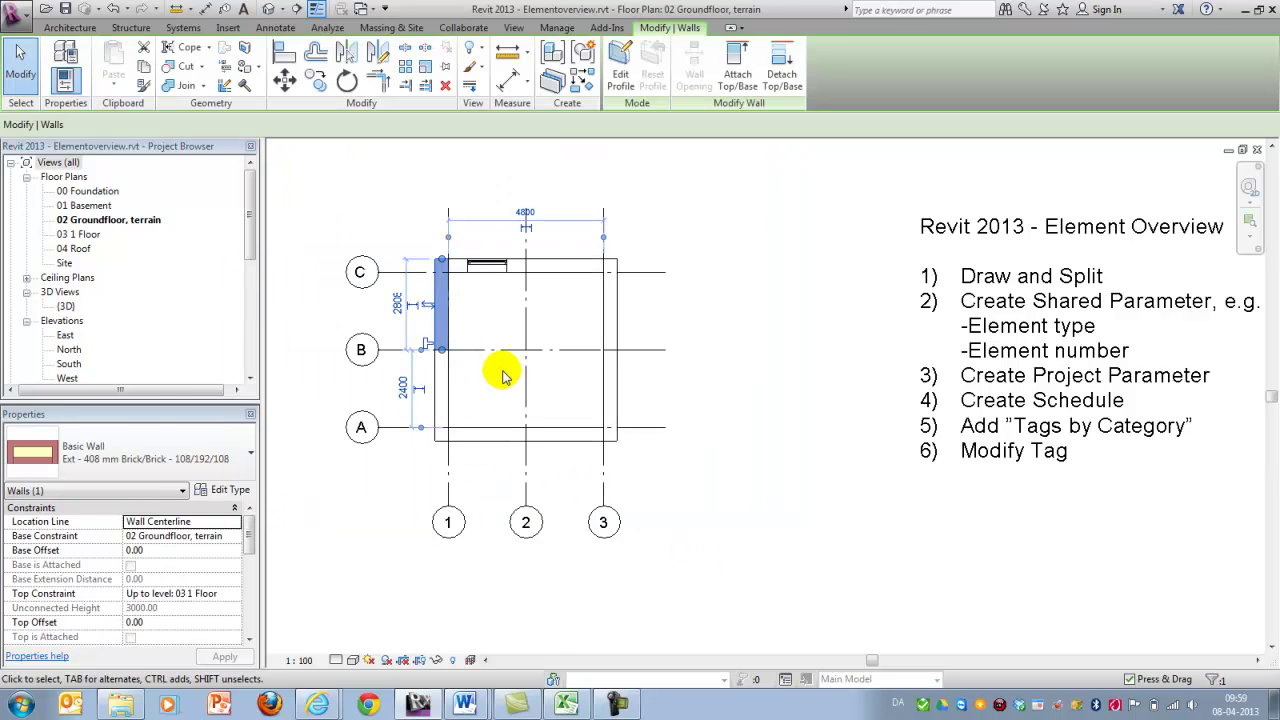
left_click(478, 448)
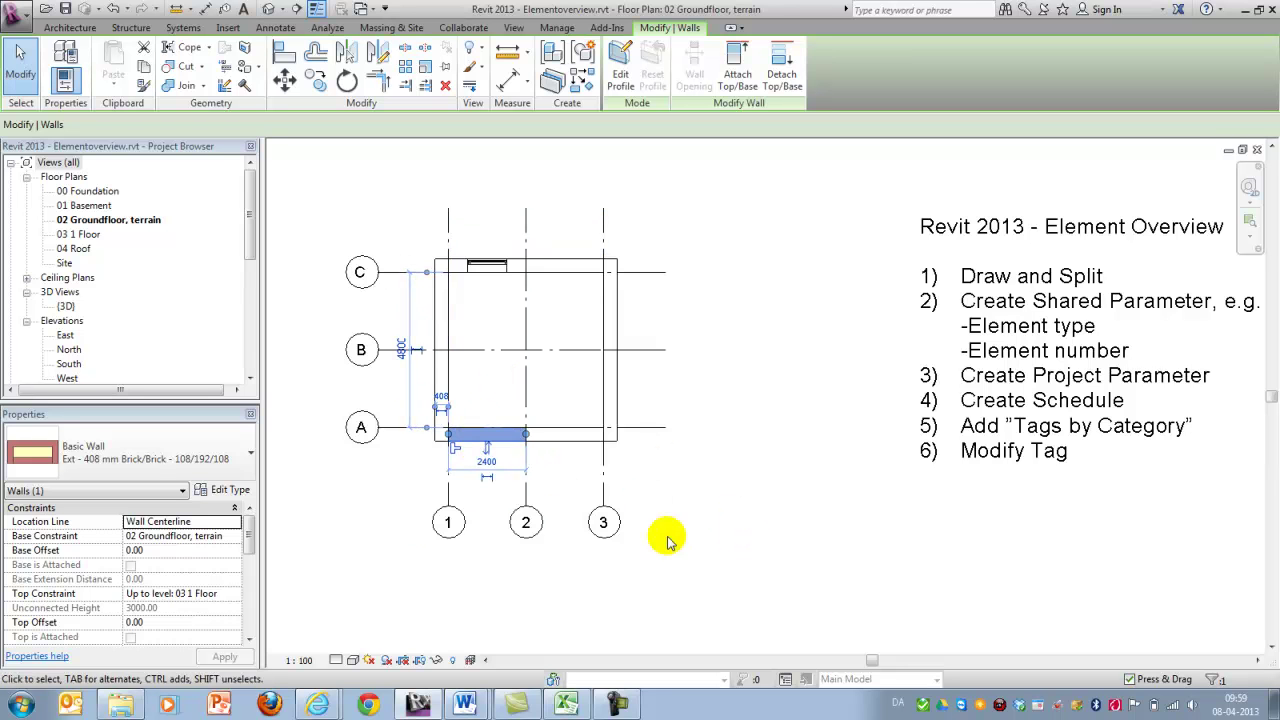
Set the Element type of the grid A wall segment between grids 1 and 2 to E1
left_click_drag(251, 528, 249, 606)
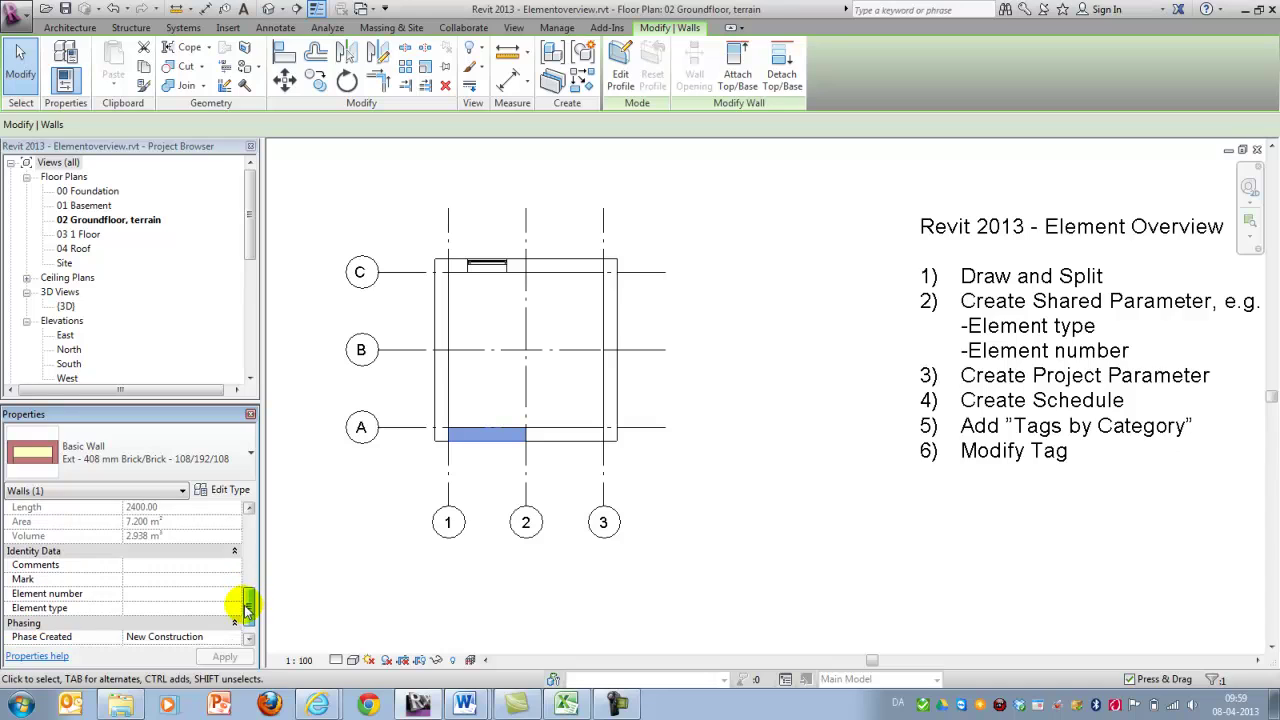
left_click(486, 433)
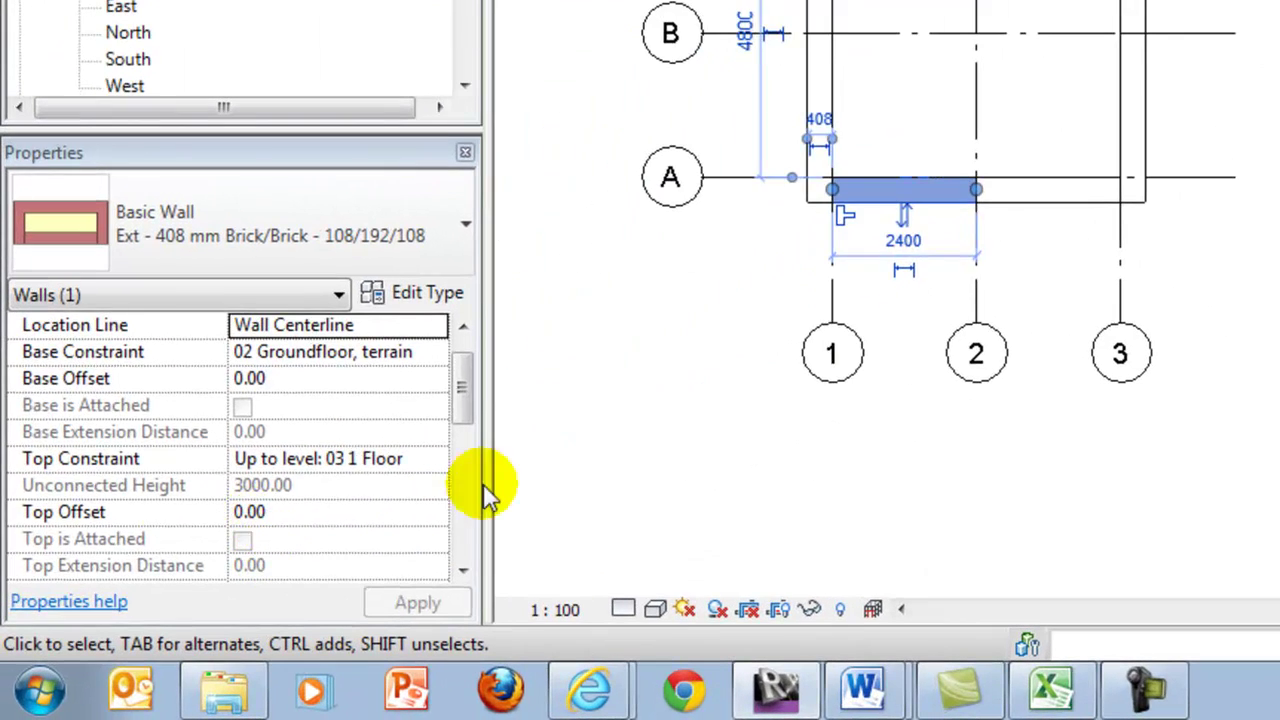
left_click_drag(462, 382, 462, 506)
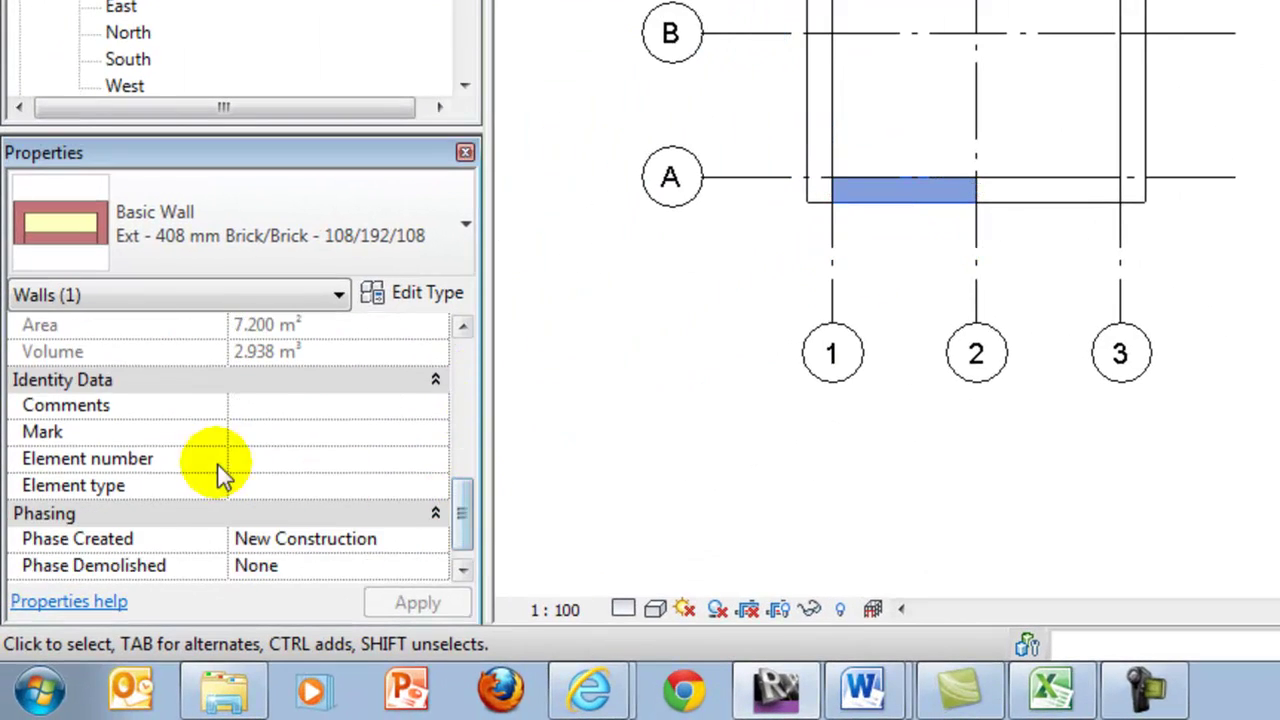
left_click(268, 485)
type("E")
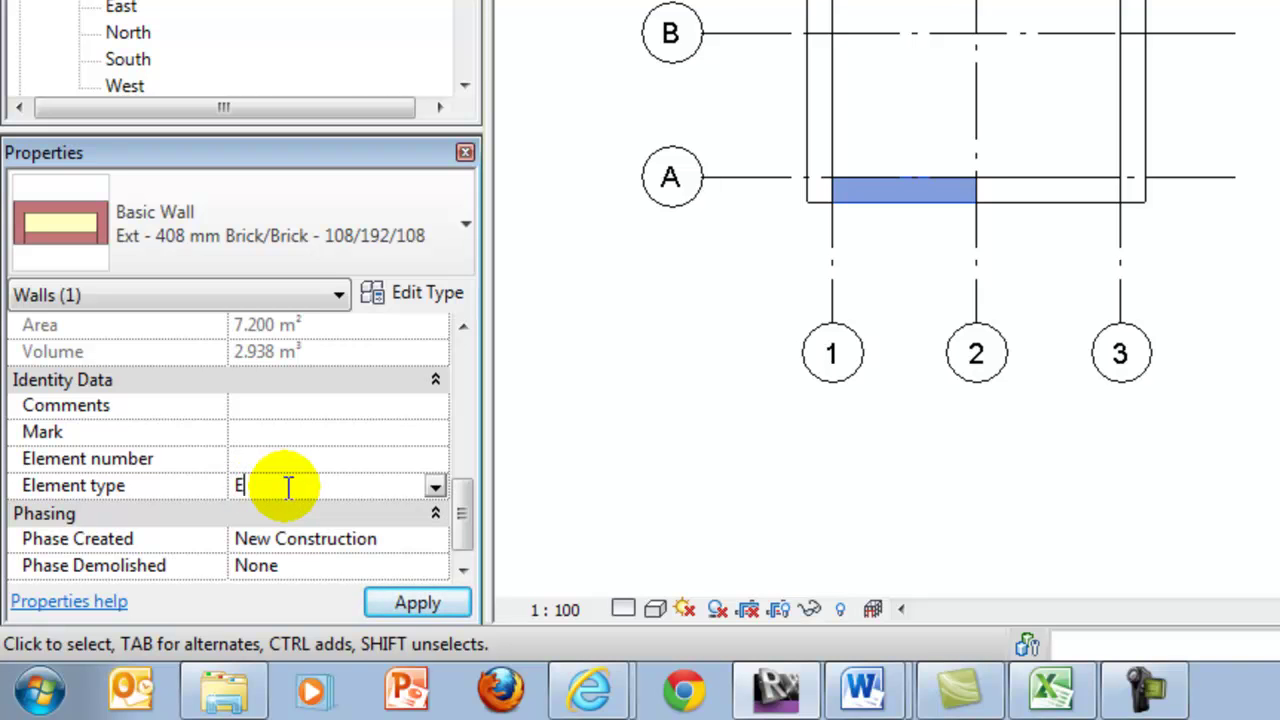
type("1")
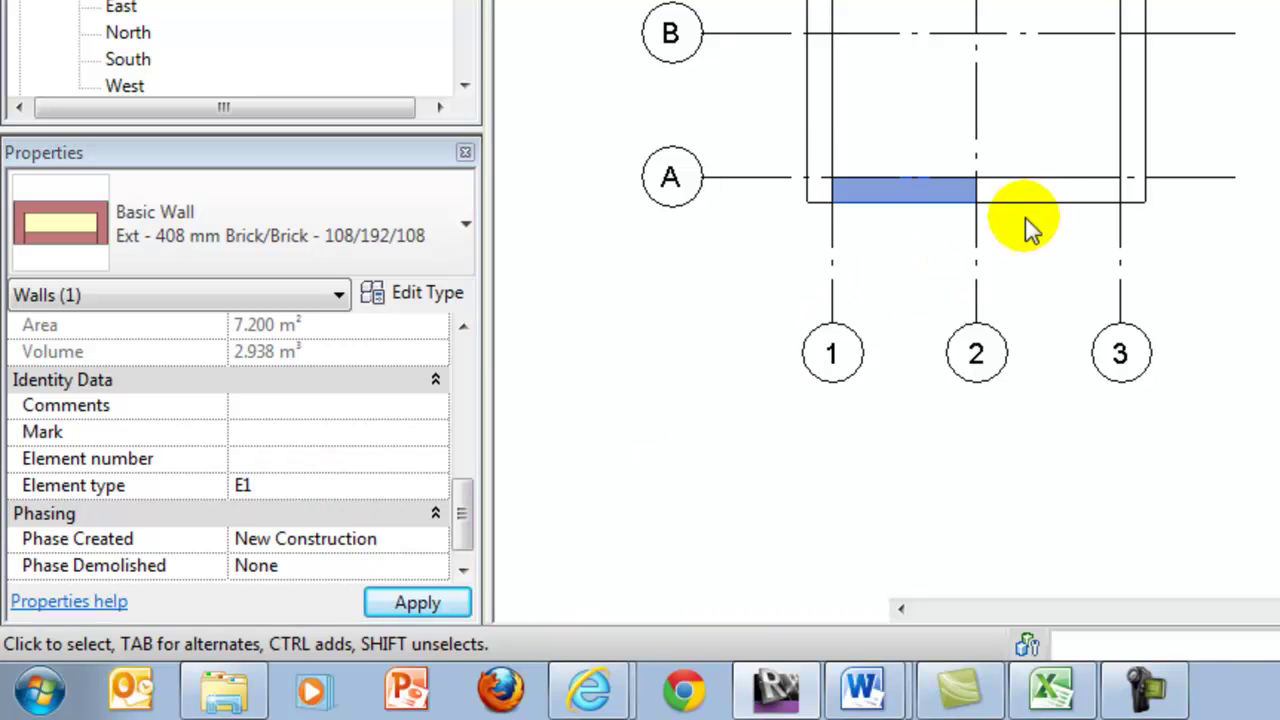
Assign Element type E1 to the wall segments between grids 2 and 3 on grid A and on grid C
left_click(1050, 192)
left_click(274, 487)
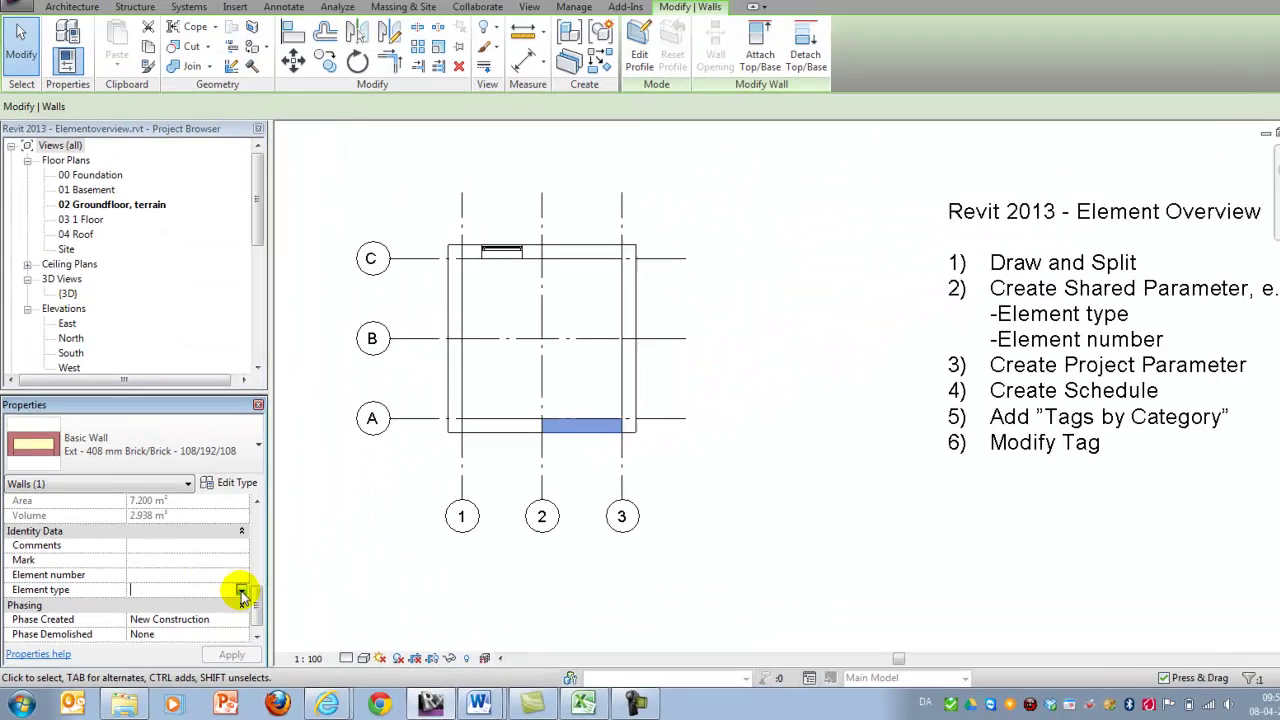
left_click(435, 485)
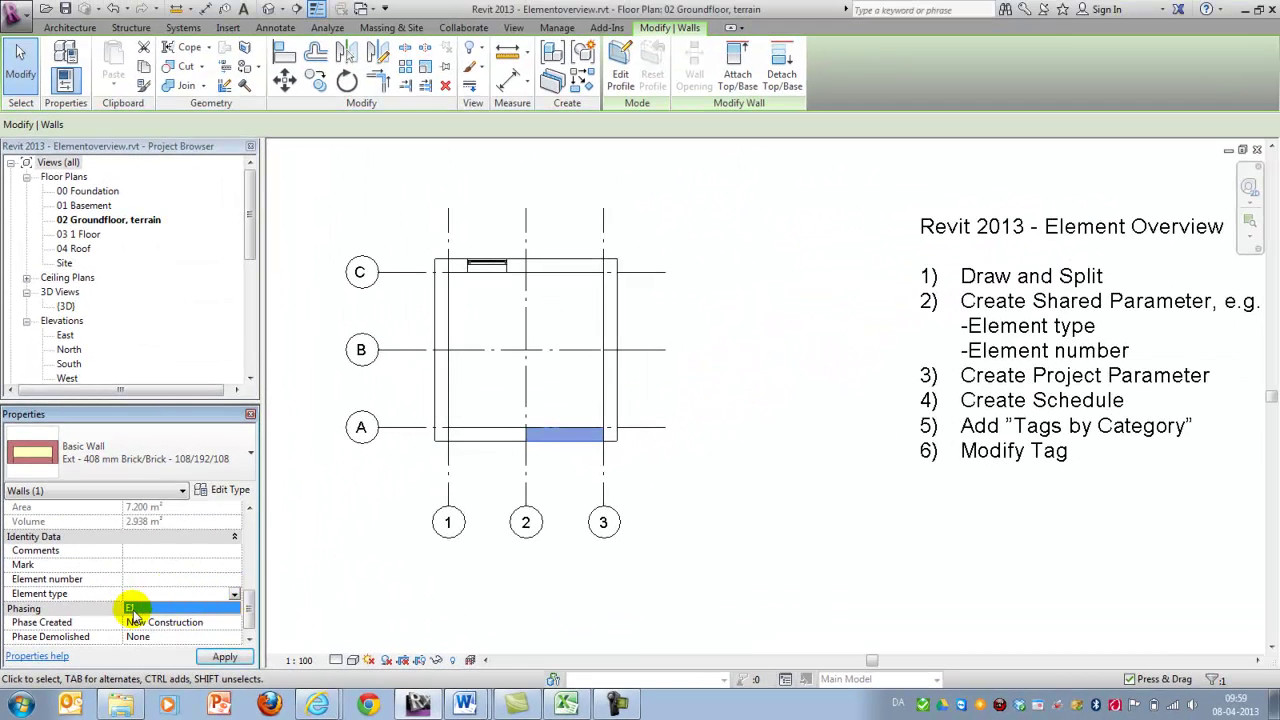
left_click(135, 611)
left_click(563, 265)
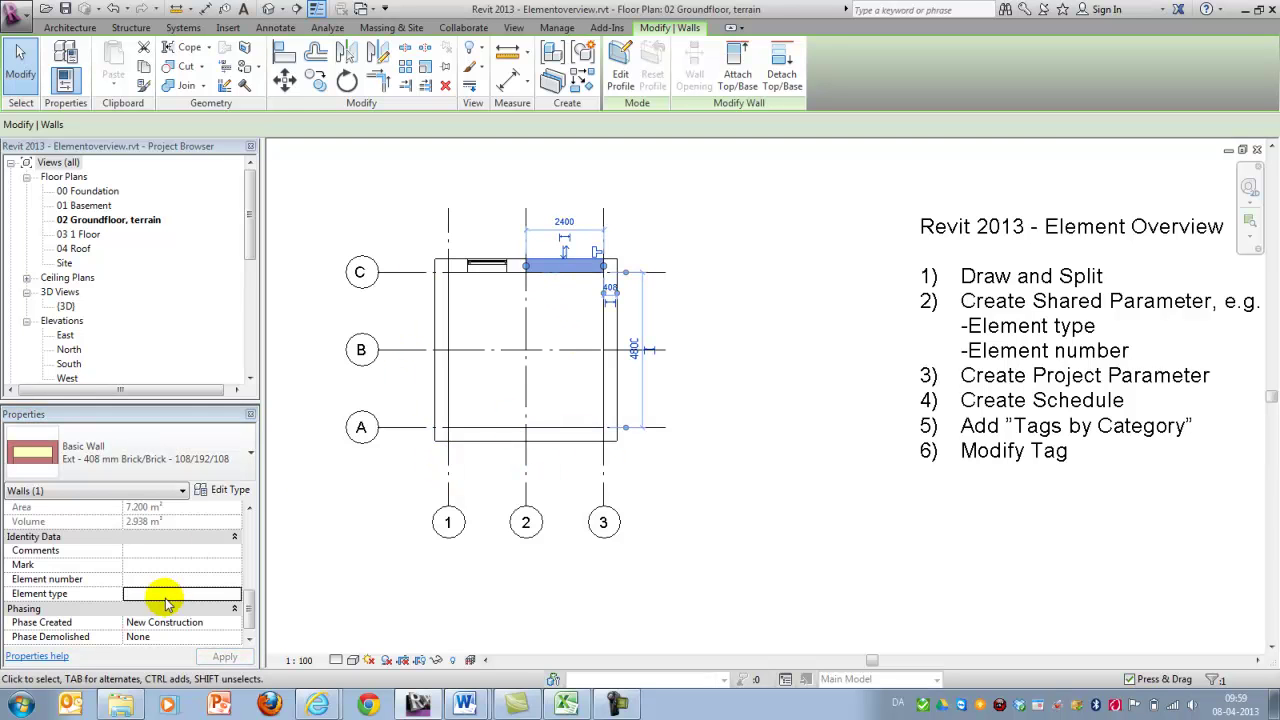
left_click(232, 598)
left_click(234, 594)
left_click(140, 609)
left_click(415, 590)
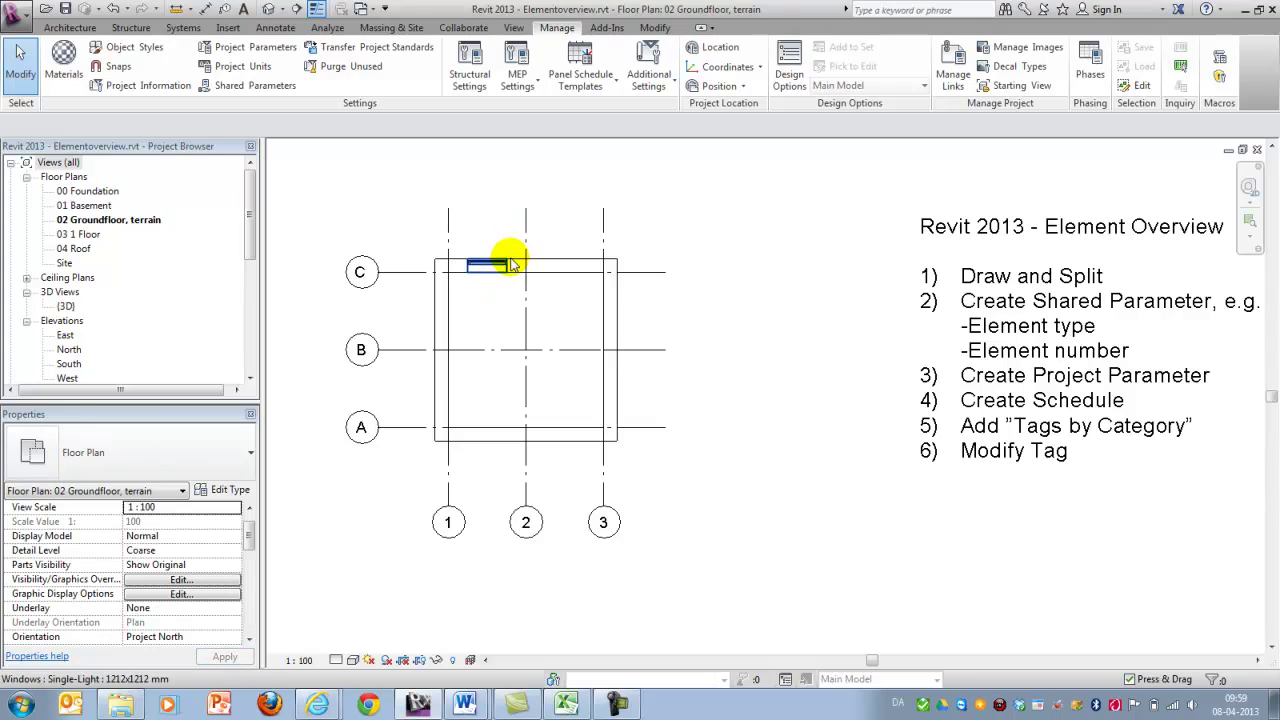
Set the Element type of the windowed grid C wall segment between grids 1 and 2 to E2
left_click(505, 265)
left_click_drag(253, 542, 252, 596)
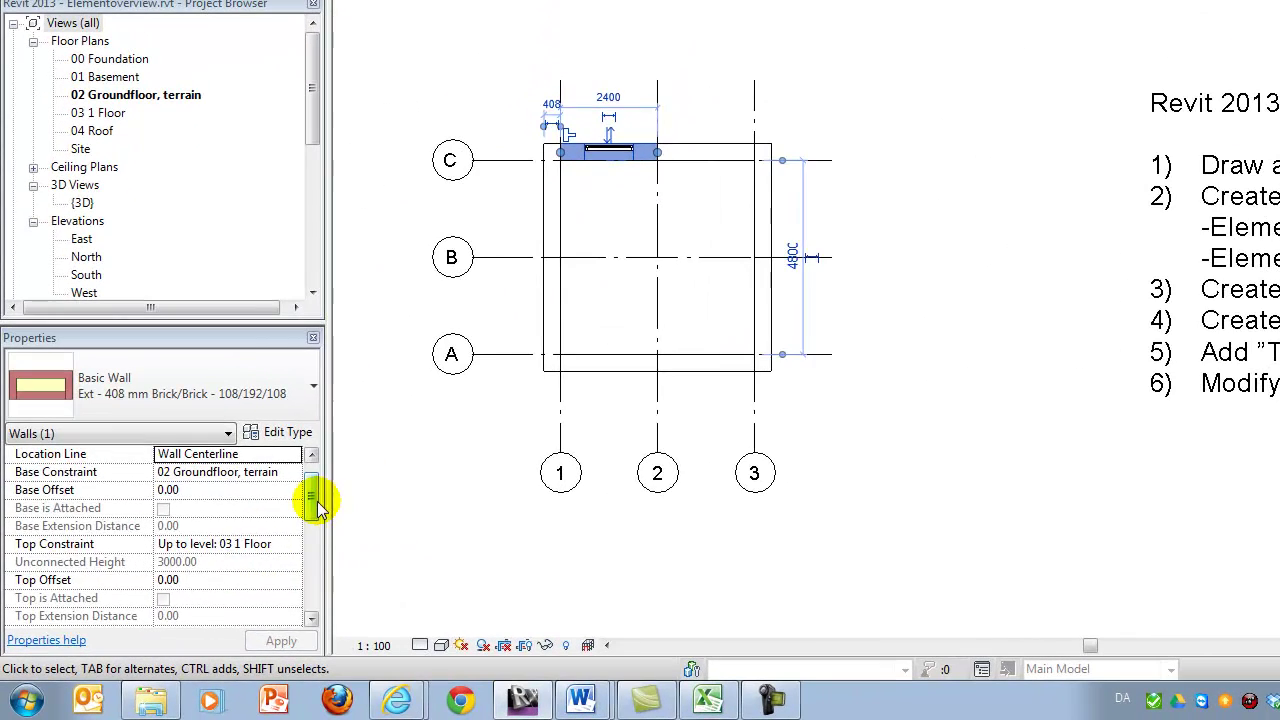
left_click_drag(313, 567, 314, 577)
left_click(239, 598)
type("E2")
left_click(283, 638)
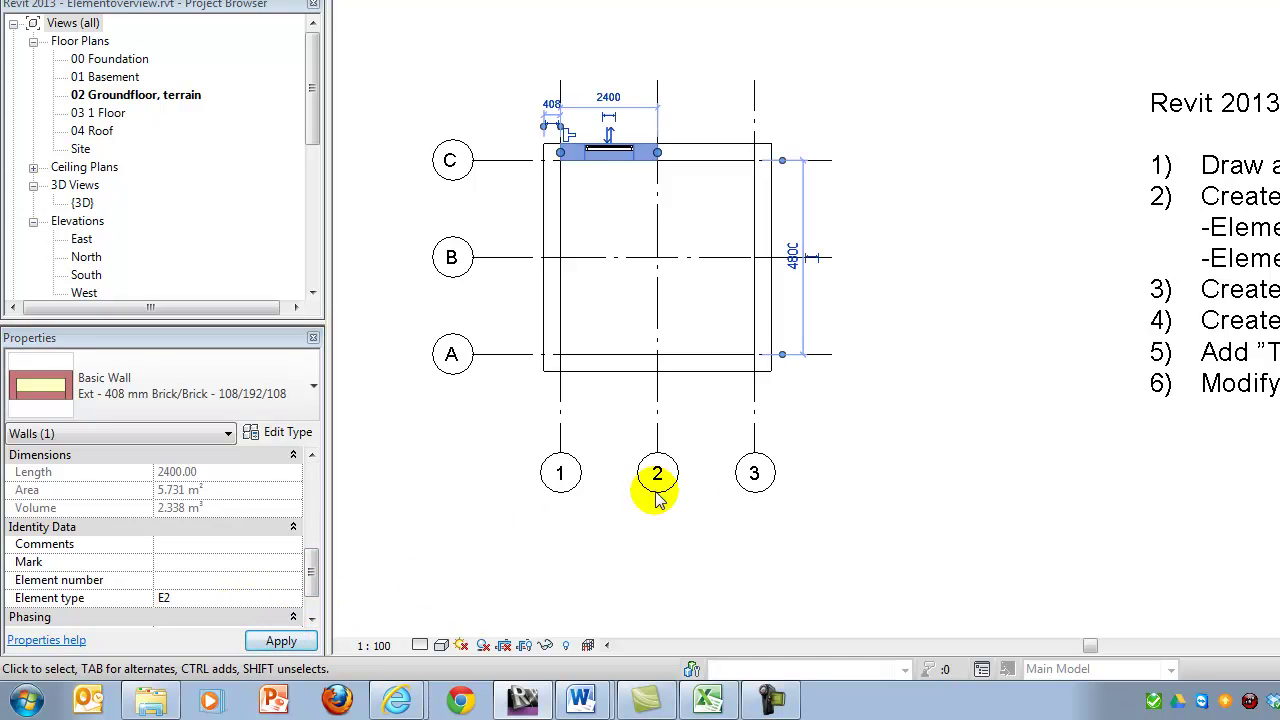
Assign Element type E3 to the grid 1 wall segment between B and C and the grid 3 segment between A and B
left_click(551, 234)
left_click_drag(314, 491, 314, 571)
left_click(192, 599)
type("E3")
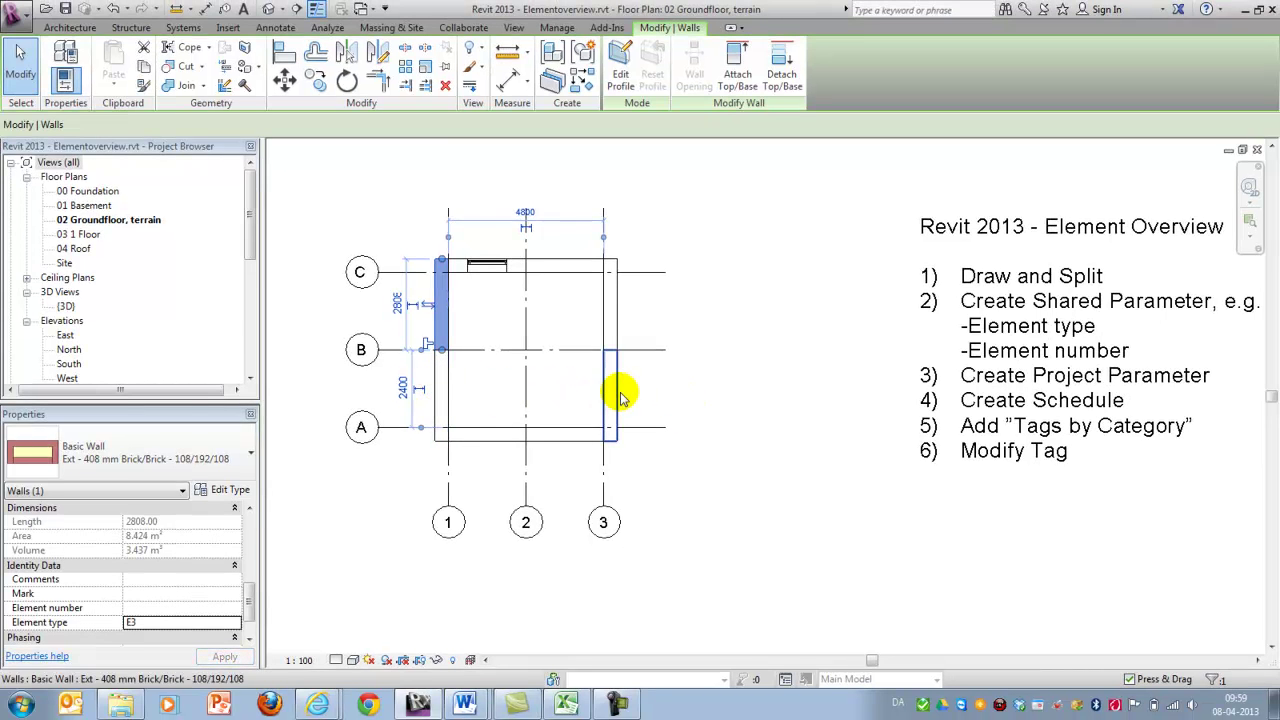
left_click(612, 385)
left_click(232, 622)
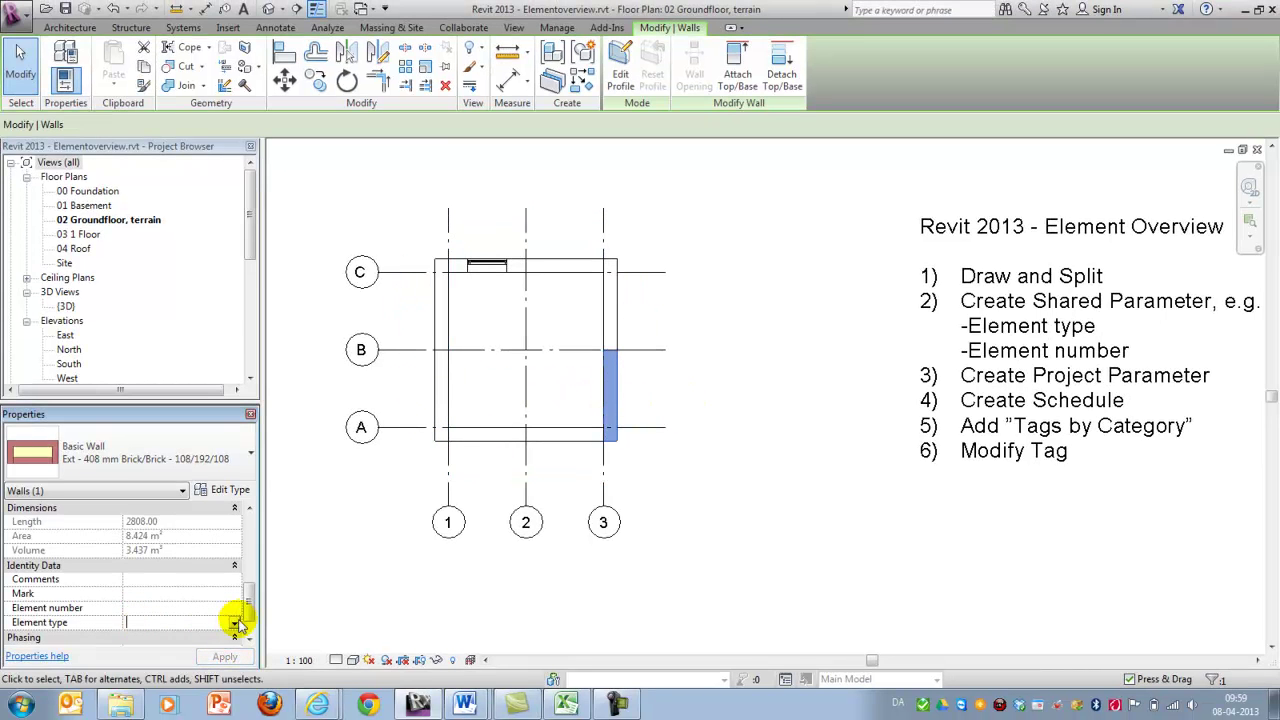
left_click(236, 624)
left_click(140, 660)
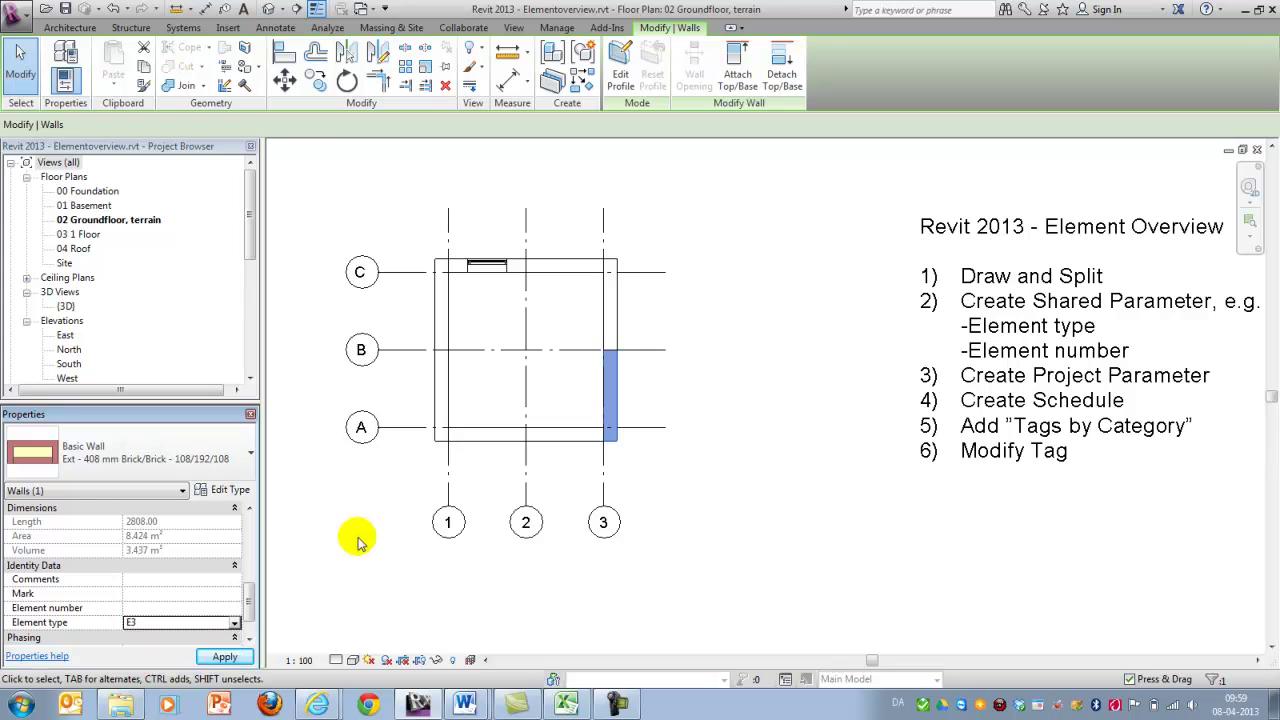
Assign Element type E4 to the grid 1 wall segment between A and B and the grid 3 segment between B and C
left_click(438, 410)
left_click(208, 621)
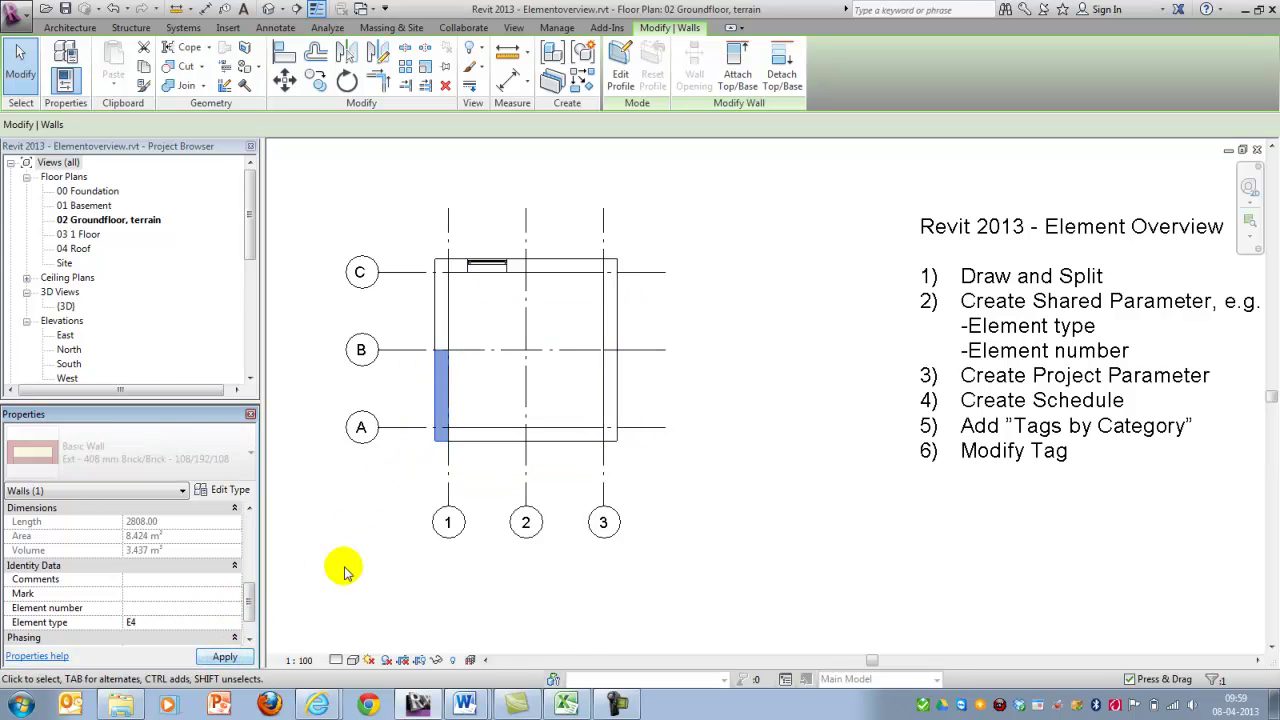
left_click(226, 655)
left_click(613, 333)
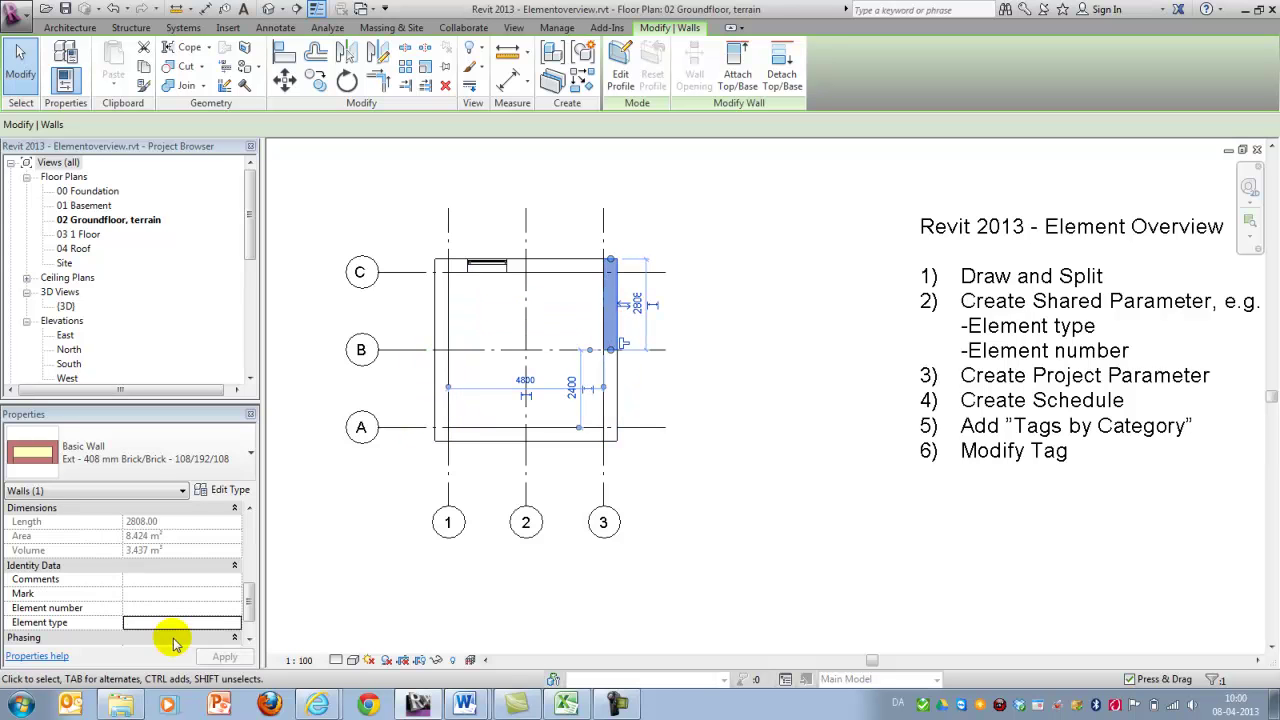
left_click(220, 623)
left_click(231, 623)
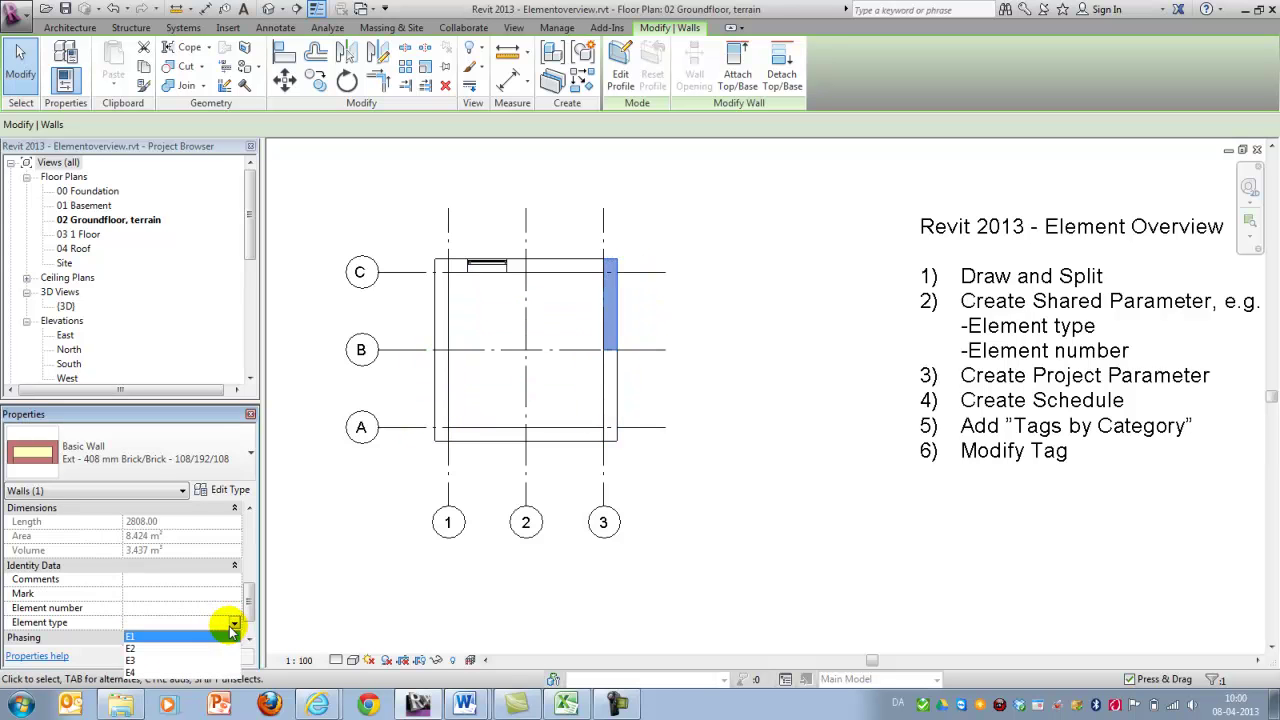
left_click(140, 672)
left_click(212, 657)
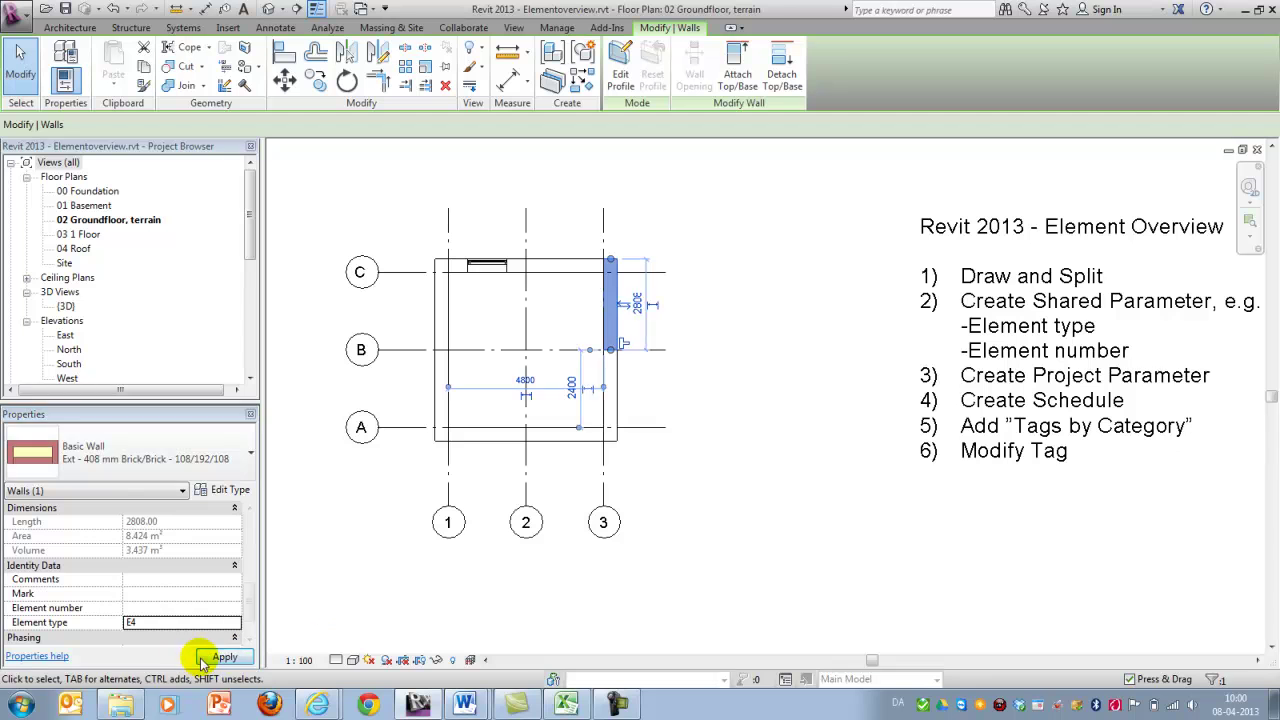
left_click(573, 578)
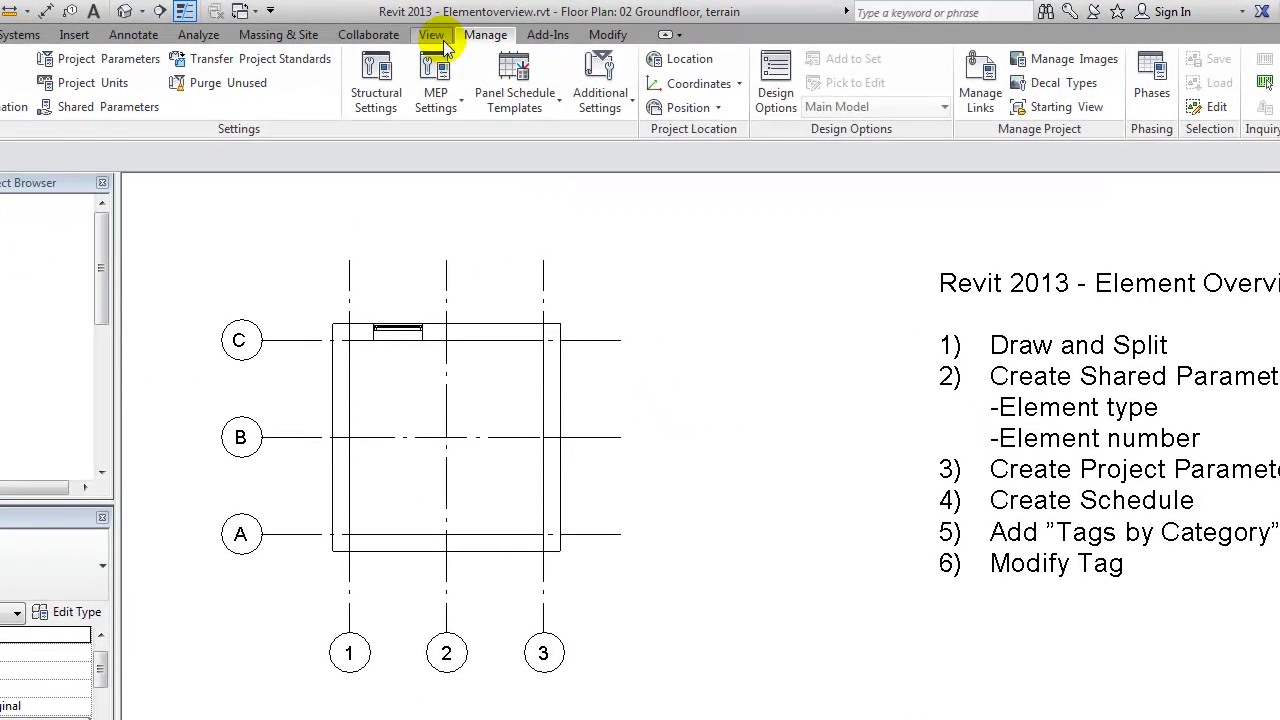
Start a new Schedule/Quantities view for the Walls category, scheduling building components in the New Construction phase
left_click(507, 28)
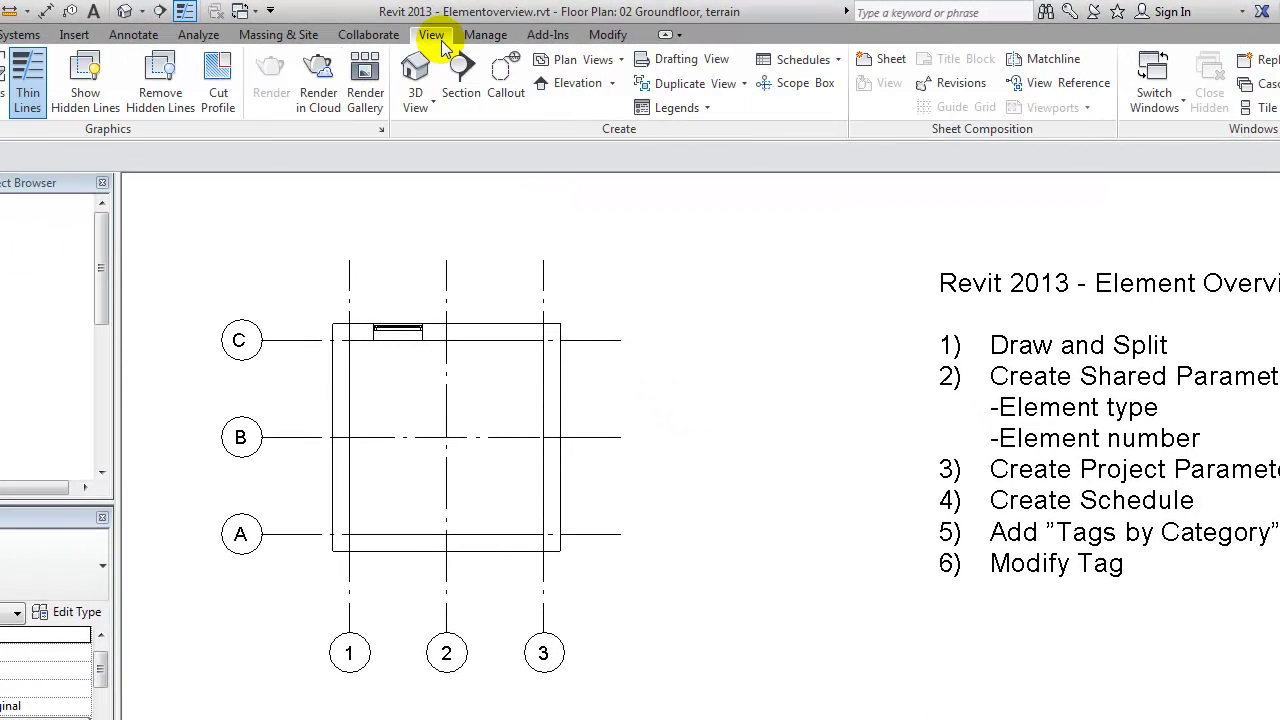
left_click(830, 60)
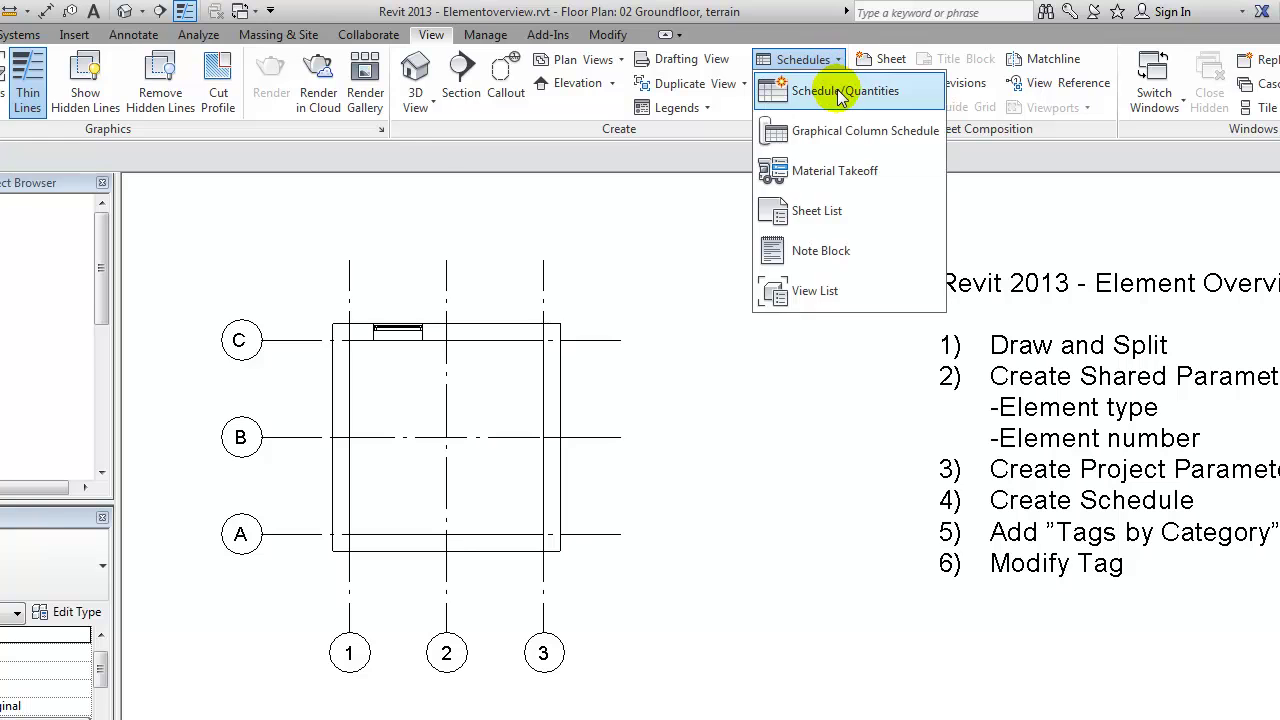
left_click(843, 91)
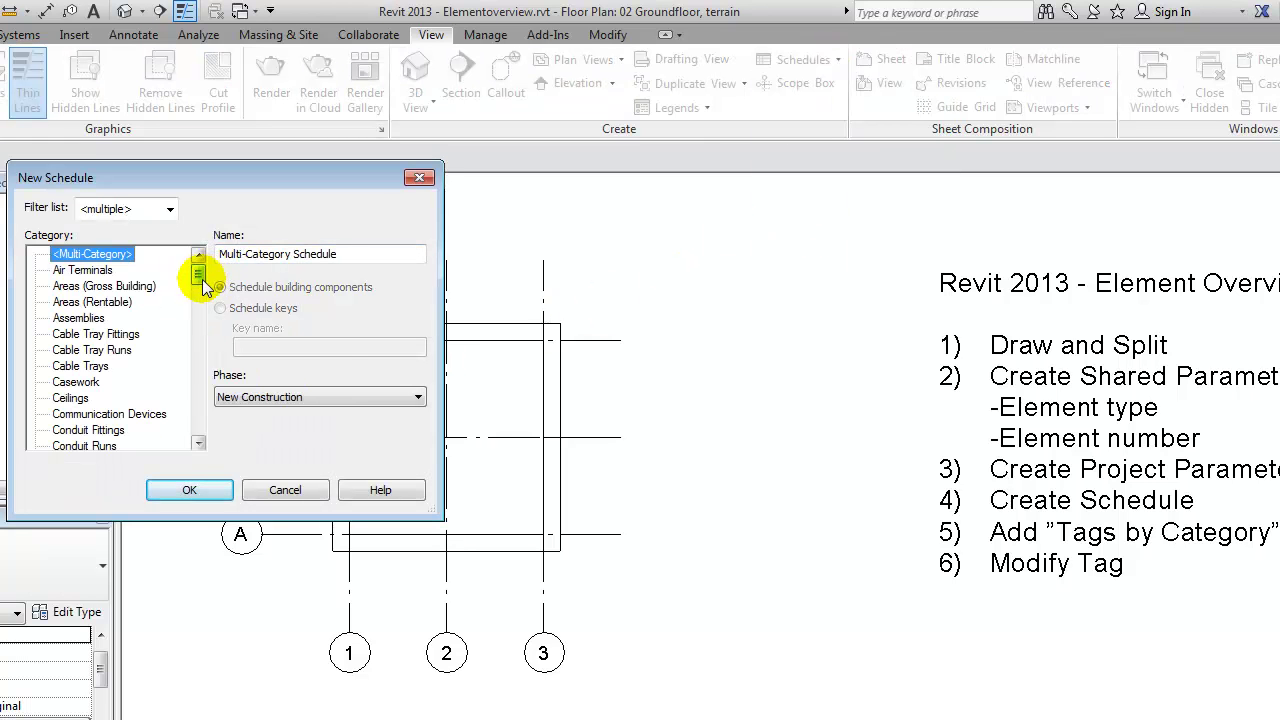
left_click_drag(204, 280, 197, 425)
left_click(65, 398)
left_click(190, 490)
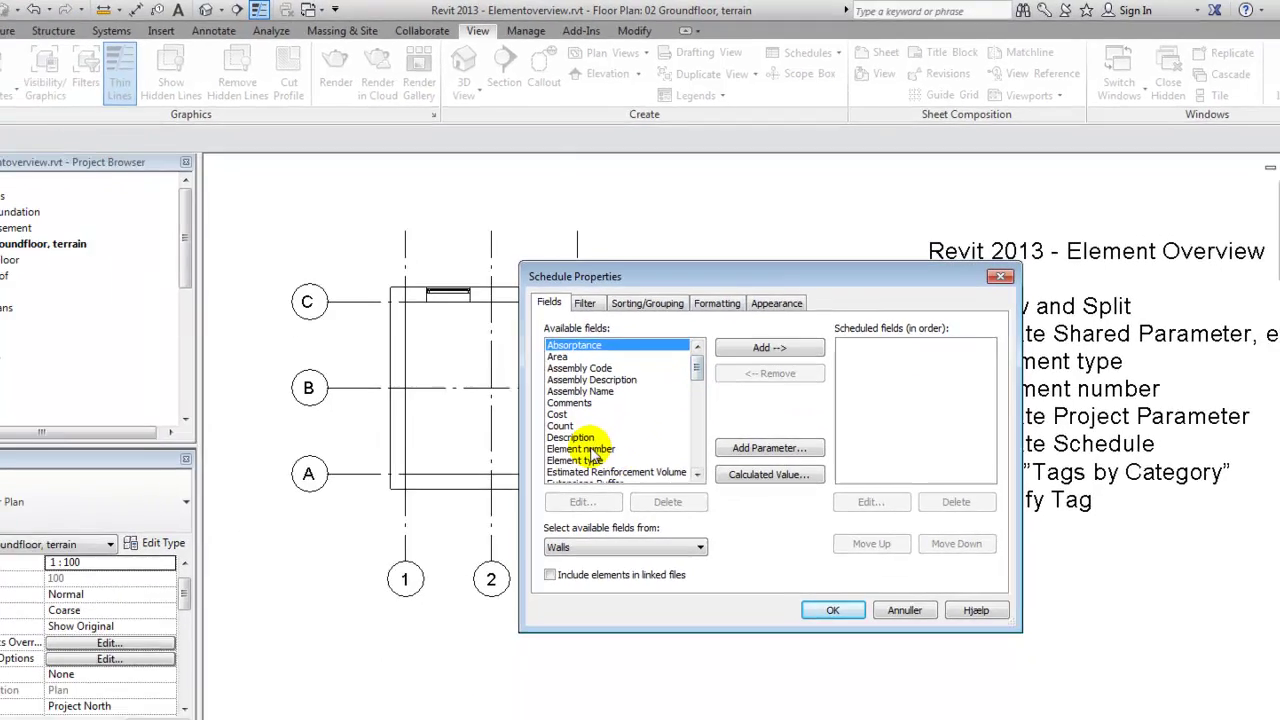
Add the Element number and Element type fields to the wall schedule and create it
left_click_drag(548, 506, 560, 519)
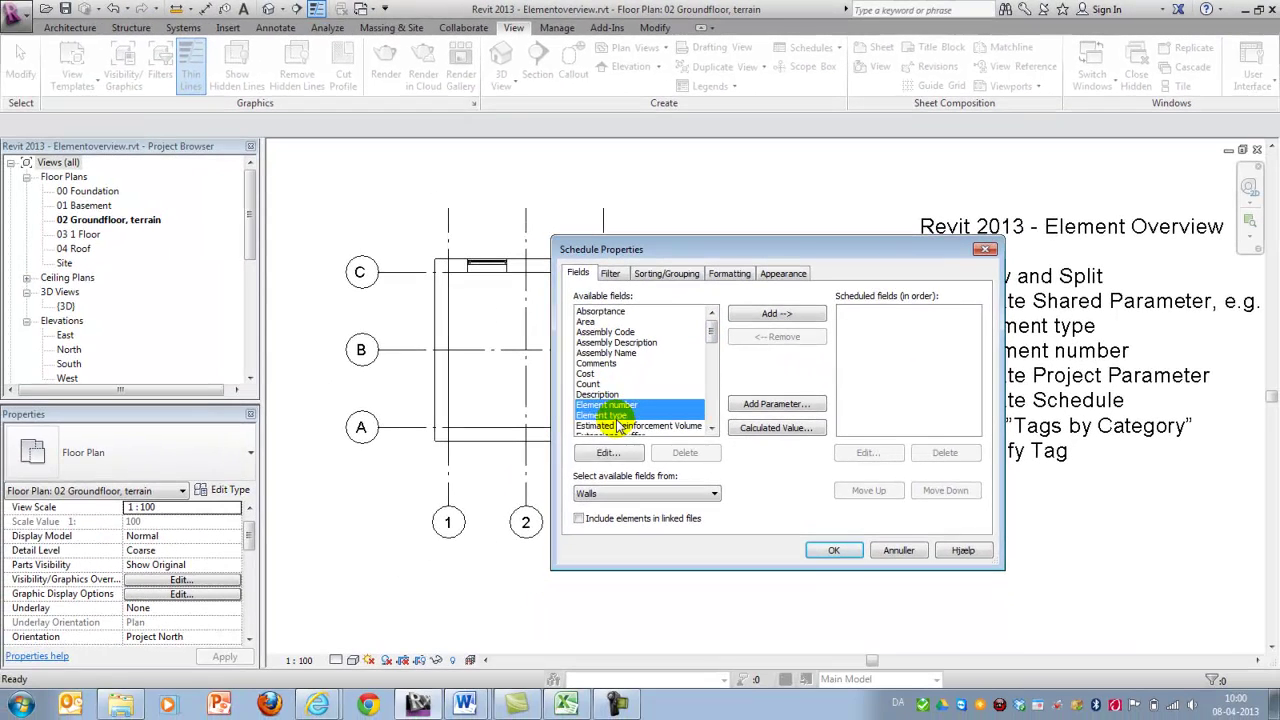
left_click(772, 316)
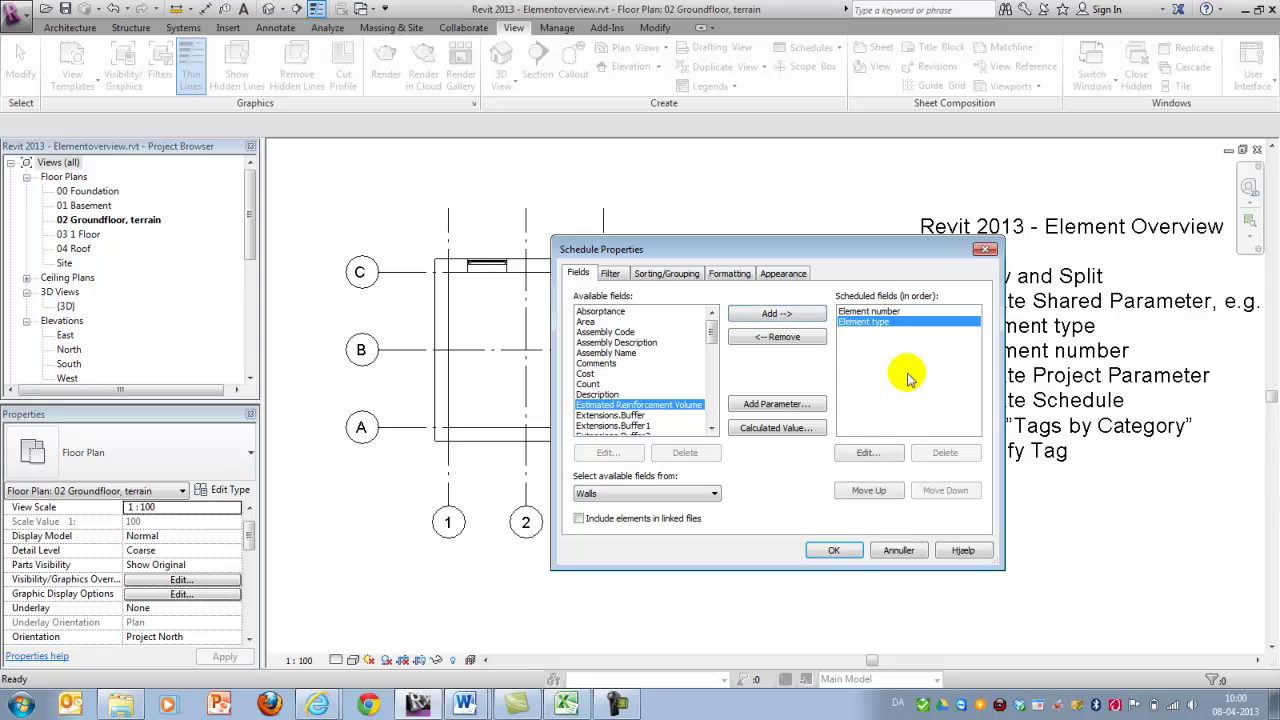
left_click(870, 311)
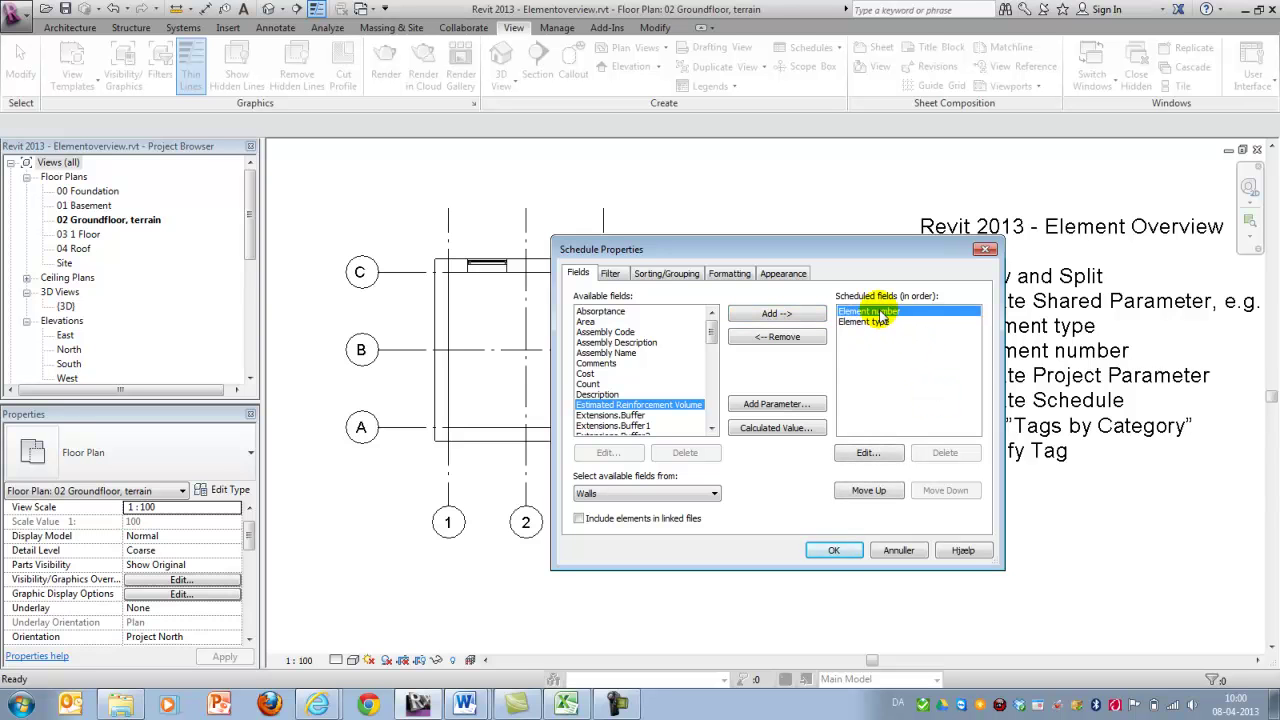
left_click(833, 550)
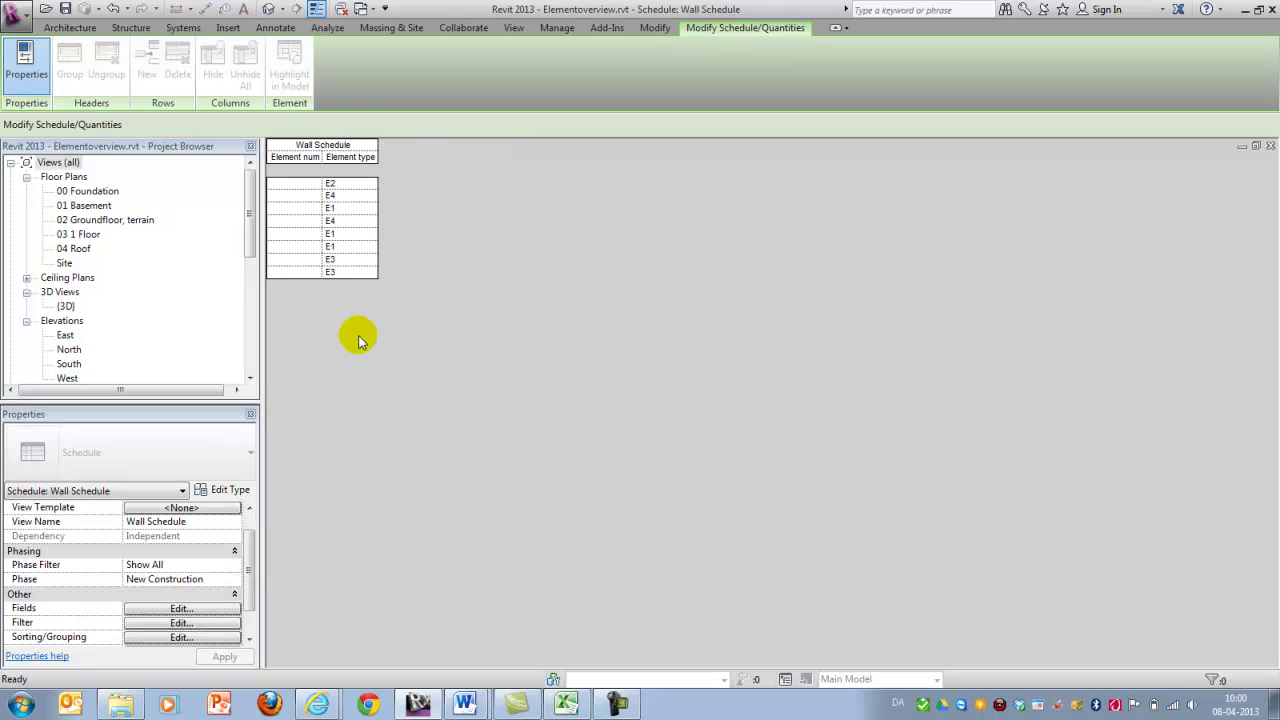
Restore the view windows and resize the wall schedule and the ground floor plan so both are visible side by side
left_click(1256, 147)
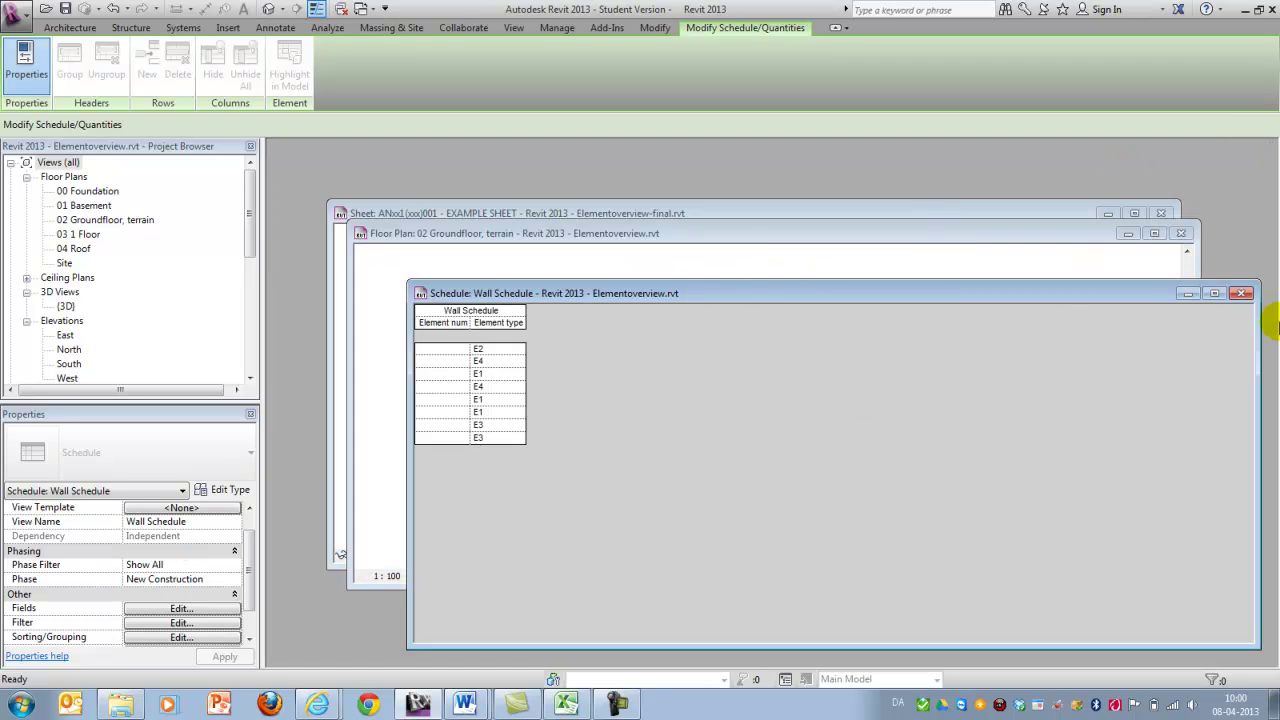
left_click_drag(1258, 345, 1068, 266)
left_click(993, 240)
left_click_drag(1194, 334, 790, 308)
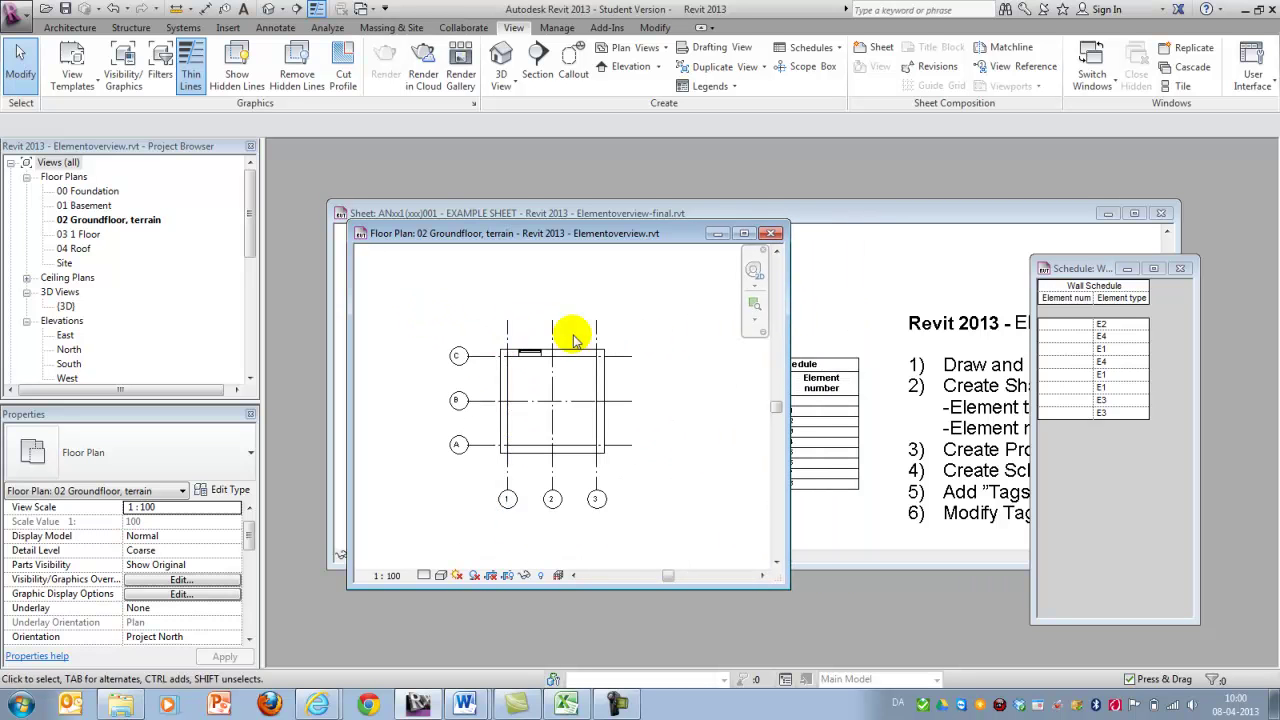
scroll(600, 420, "up", 3)
scroll(608, 423, "down", 1)
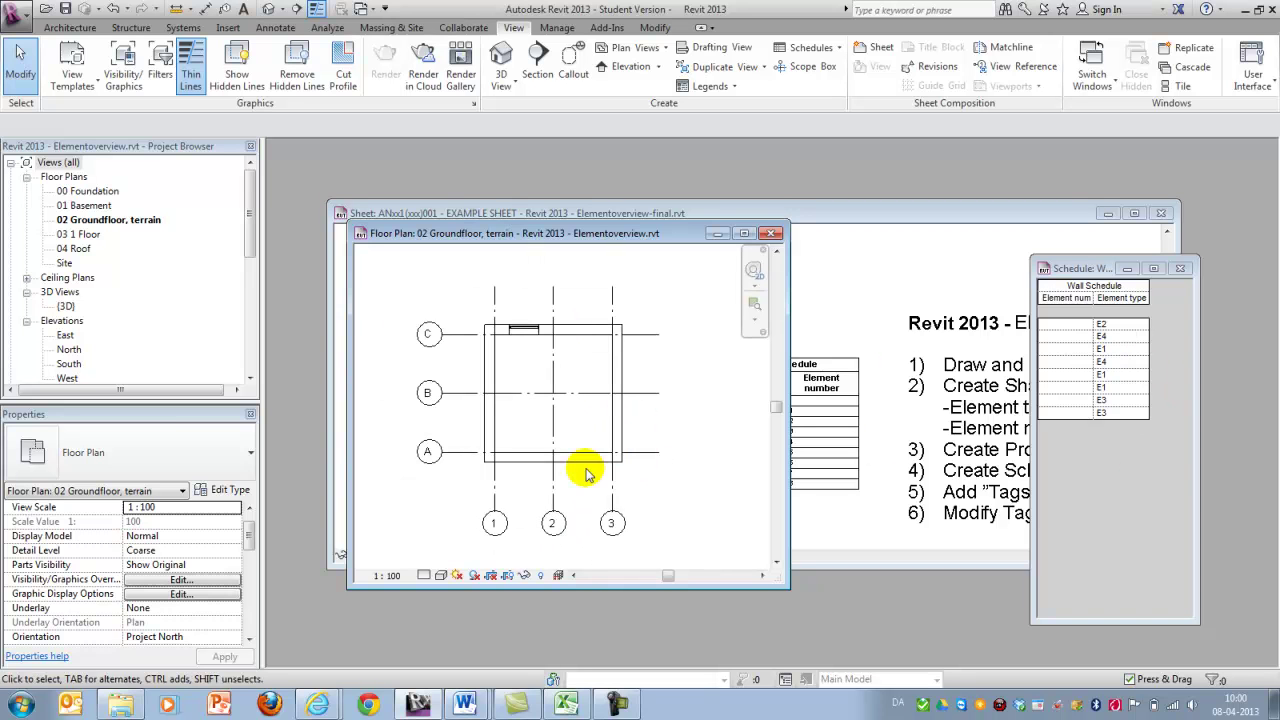
Set the Element number of the grid A wall segment between grids 1 and 2 to 1
left_click(510, 465)
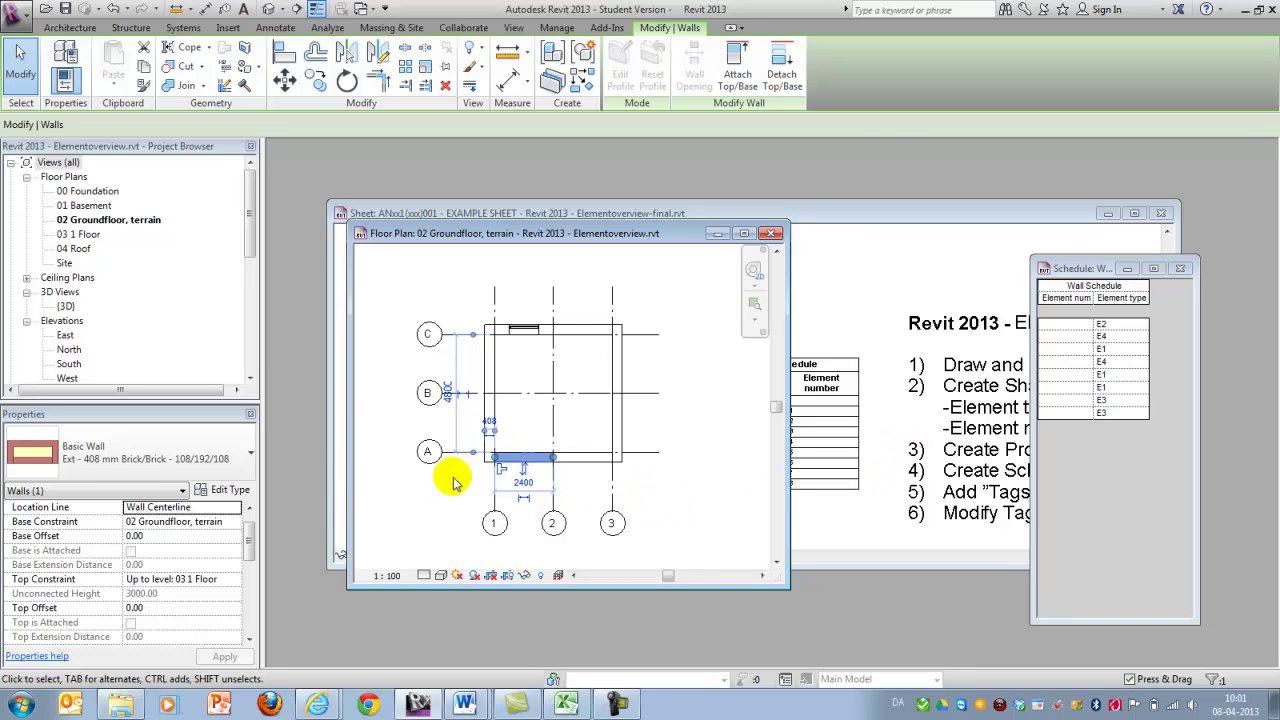
left_click_drag(248, 545, 246, 600)
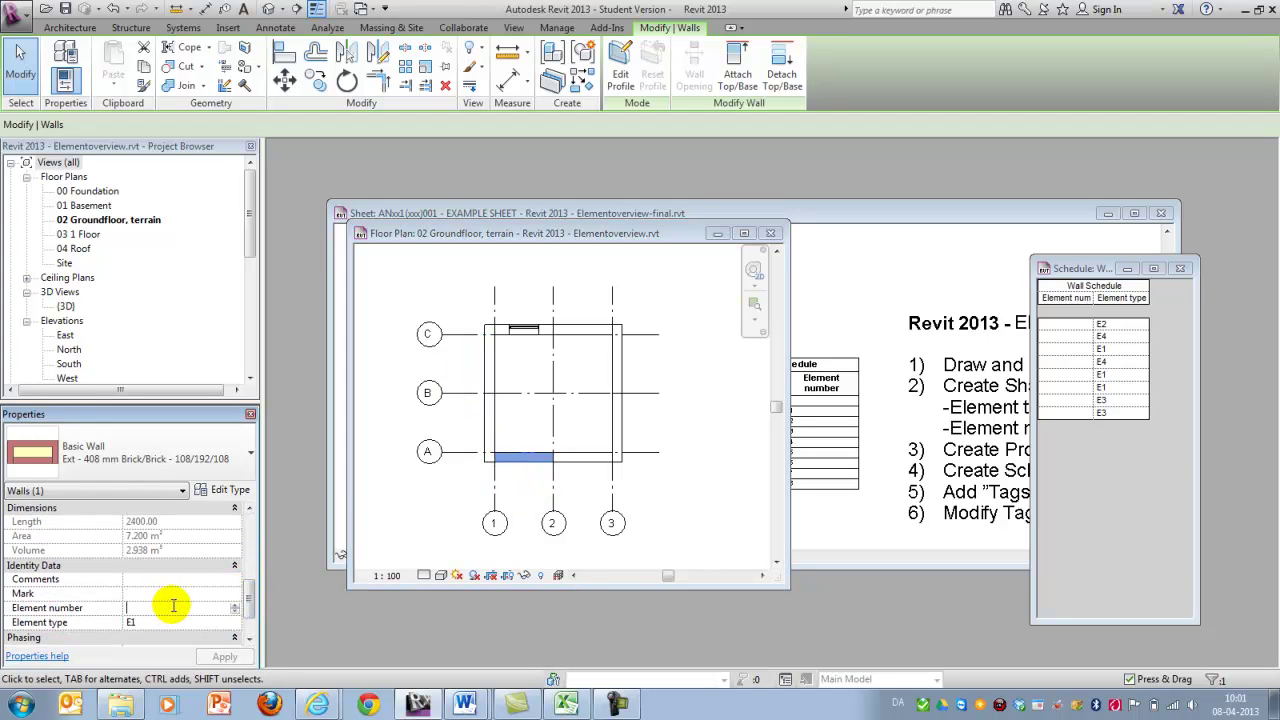
left_click(222, 656)
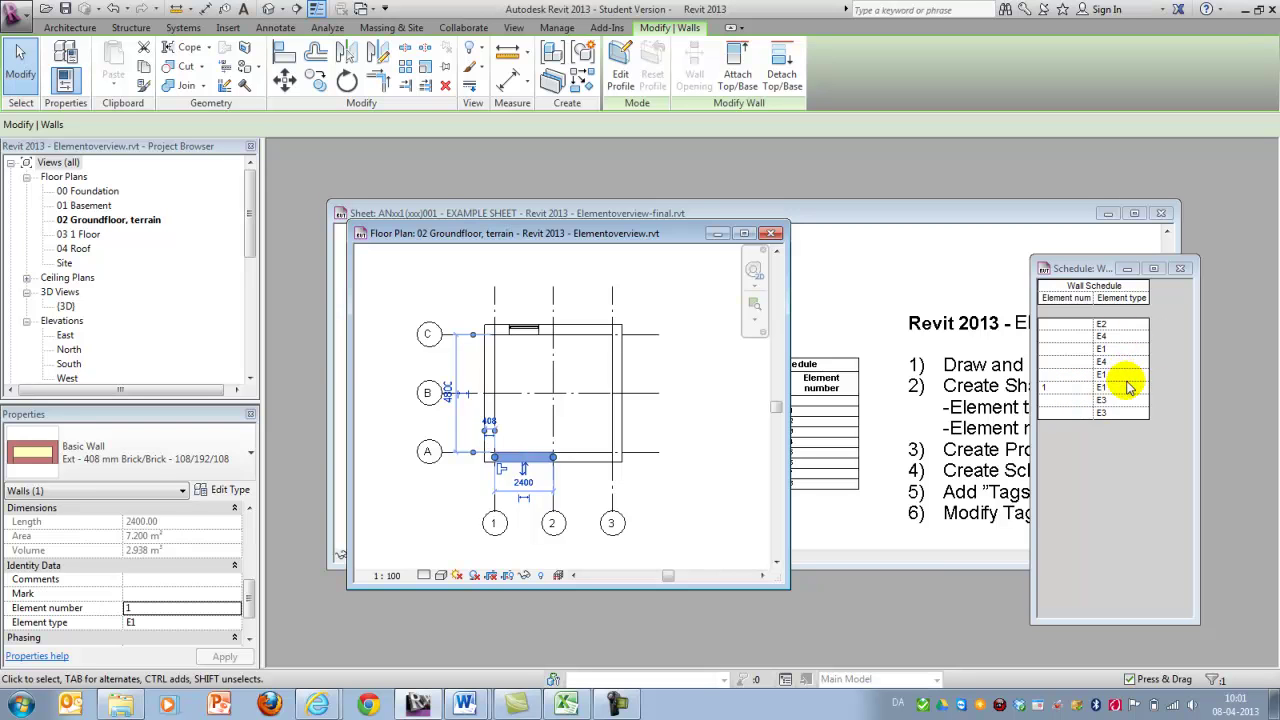
In the wall schedule, set the Element number of the grid A wall segment between grids 2 and 3 to 2
left_click(1082, 376)
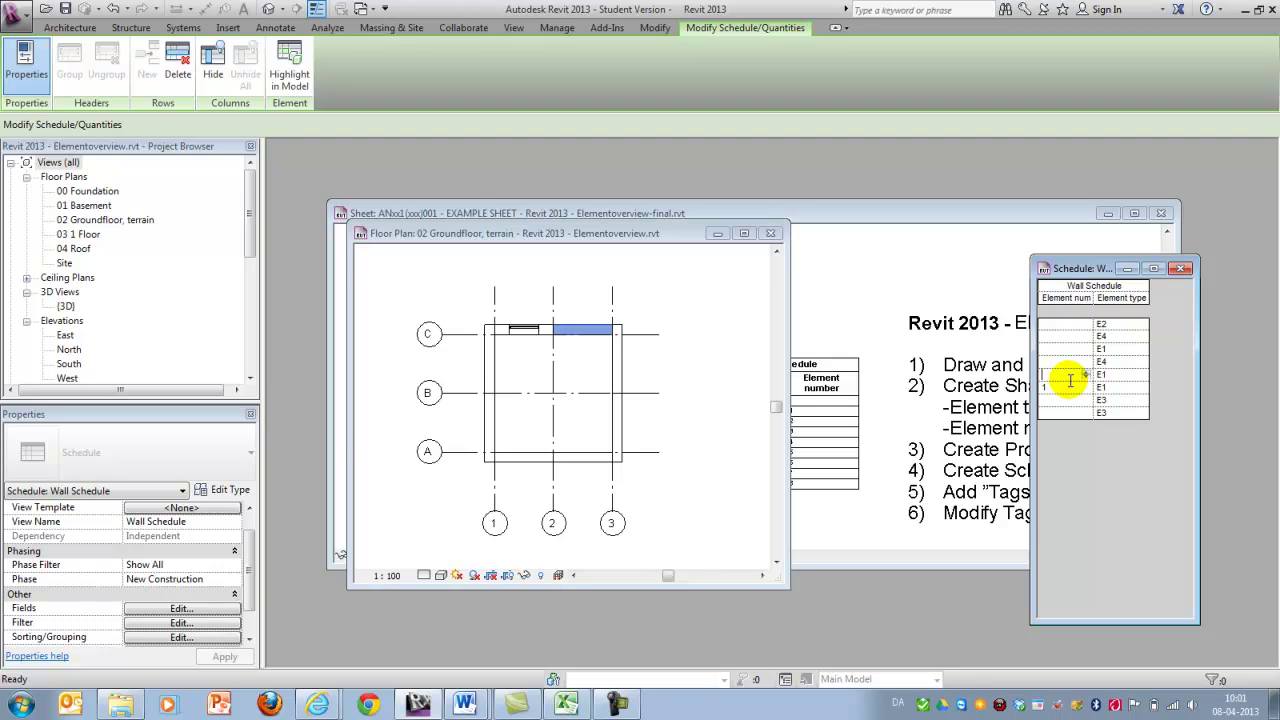
left_click(1070, 350)
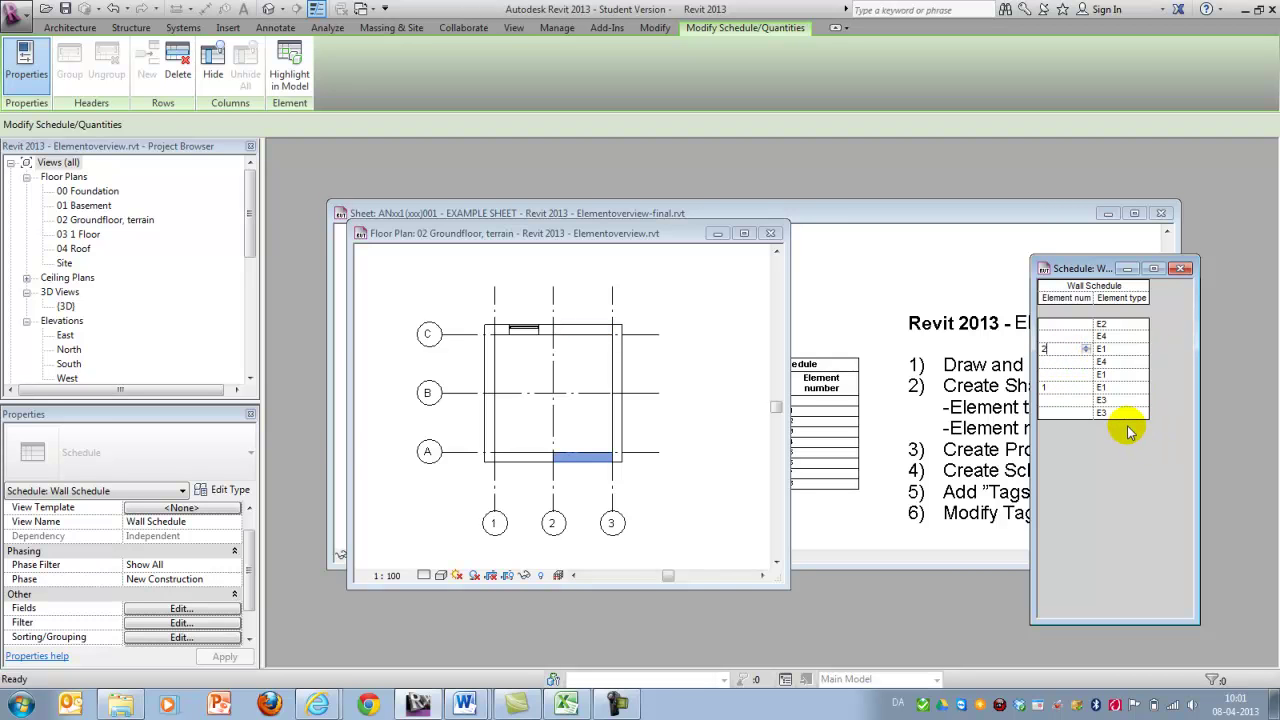
left_click(670, 490)
left_click(671, 497)
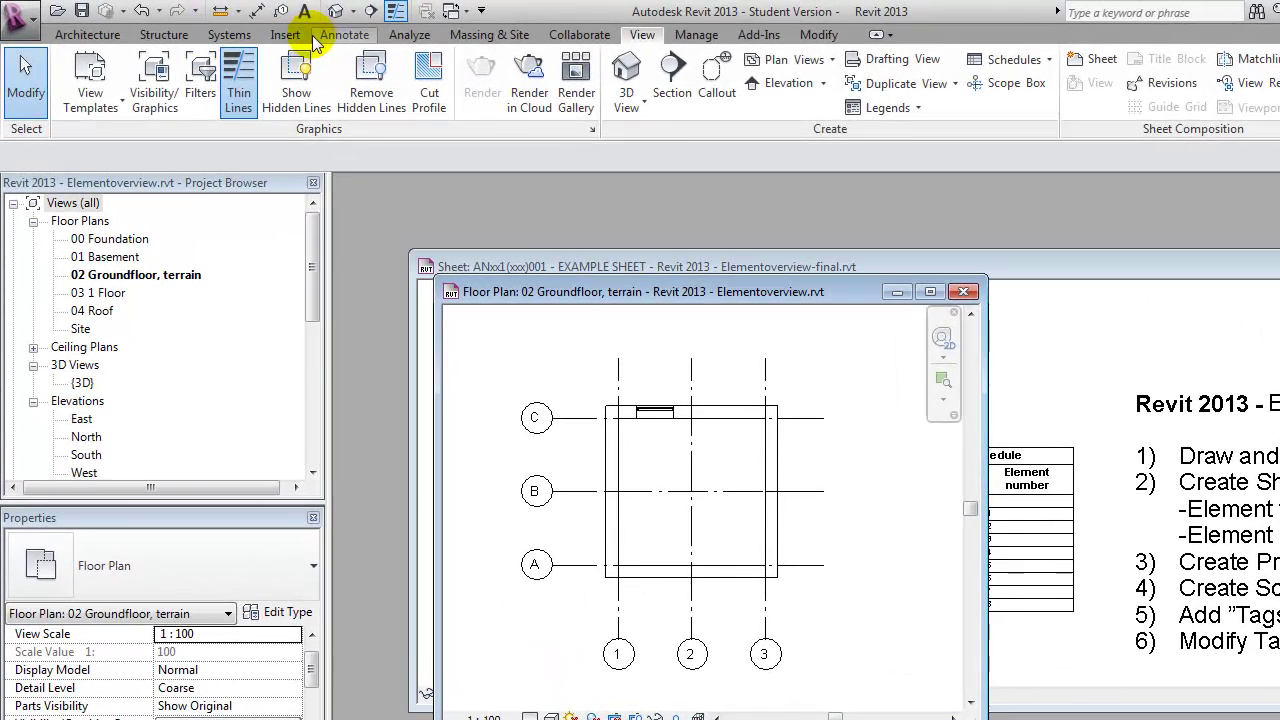
Tag the grid A wall segment between grids 1 and 2 by category, with a leader, placing the tag below the wall
left_click(310, 38)
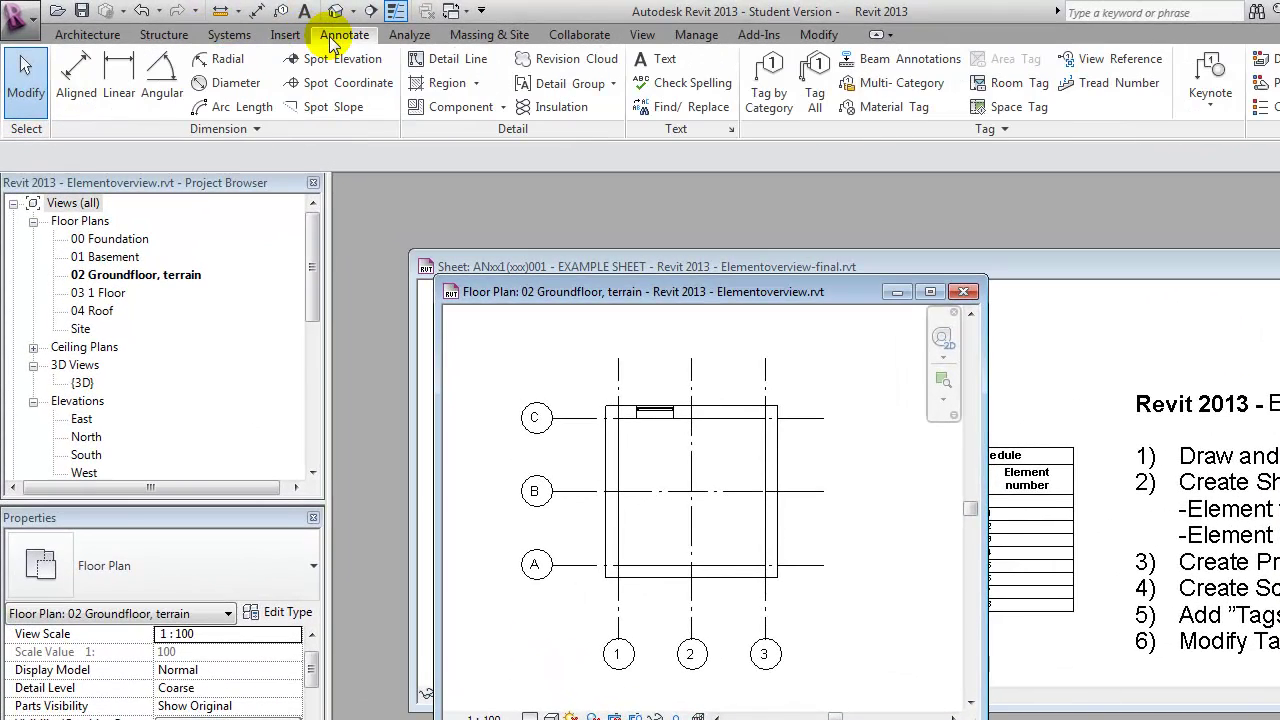
left_click(770, 102)
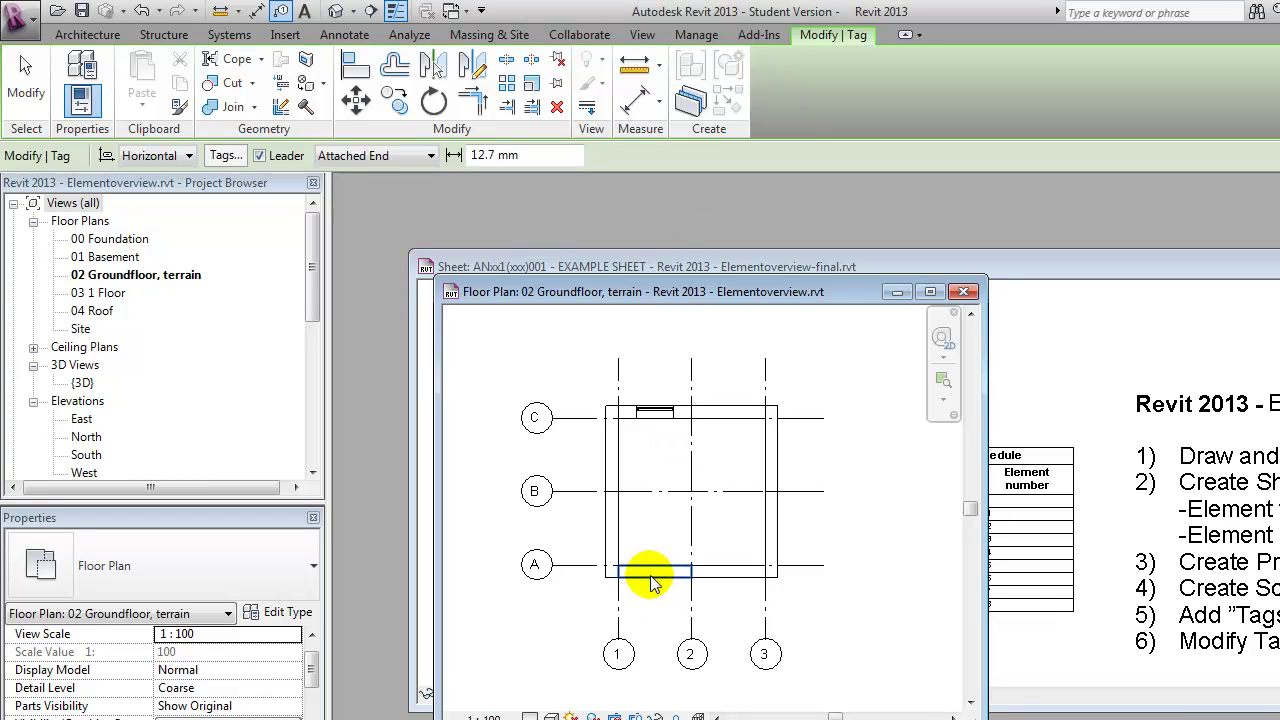
left_click(653, 618)
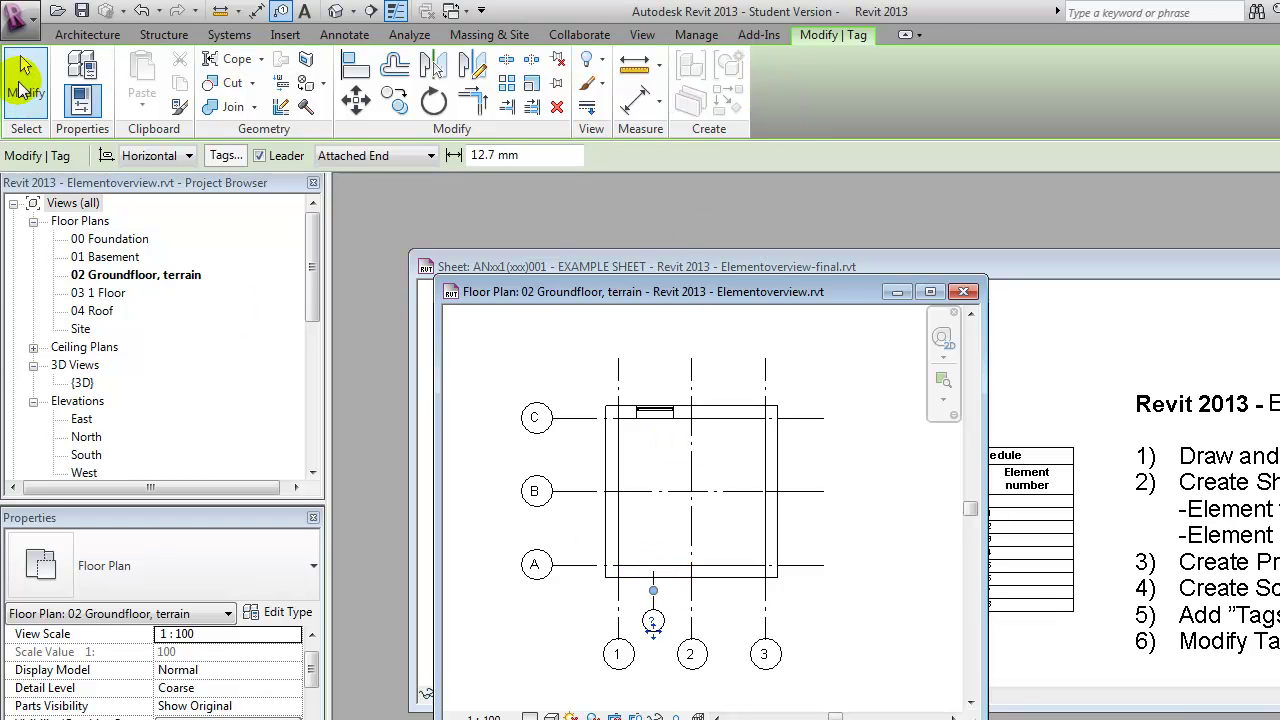
left_click(26, 80)
left_click(652, 622)
left_click(849, 600)
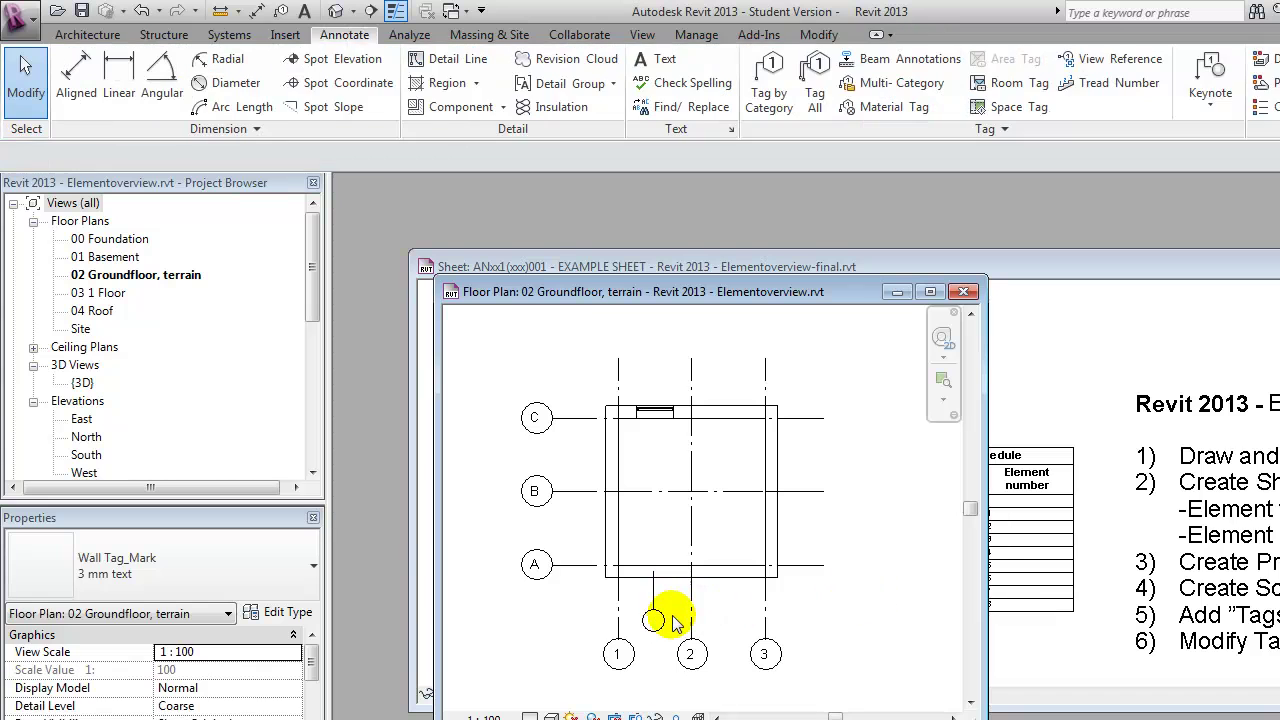
Open the placed wall tag's family for editing and delete the circle around its label
left_click(655, 624)
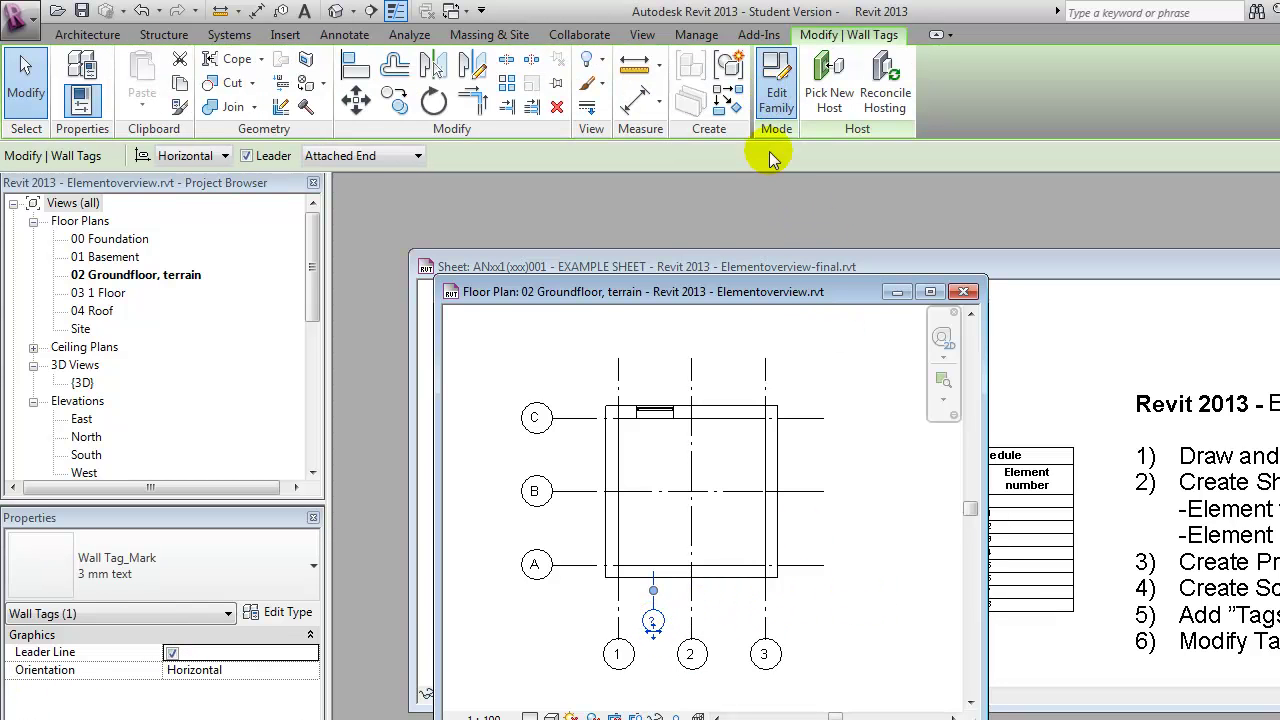
left_click(771, 100)
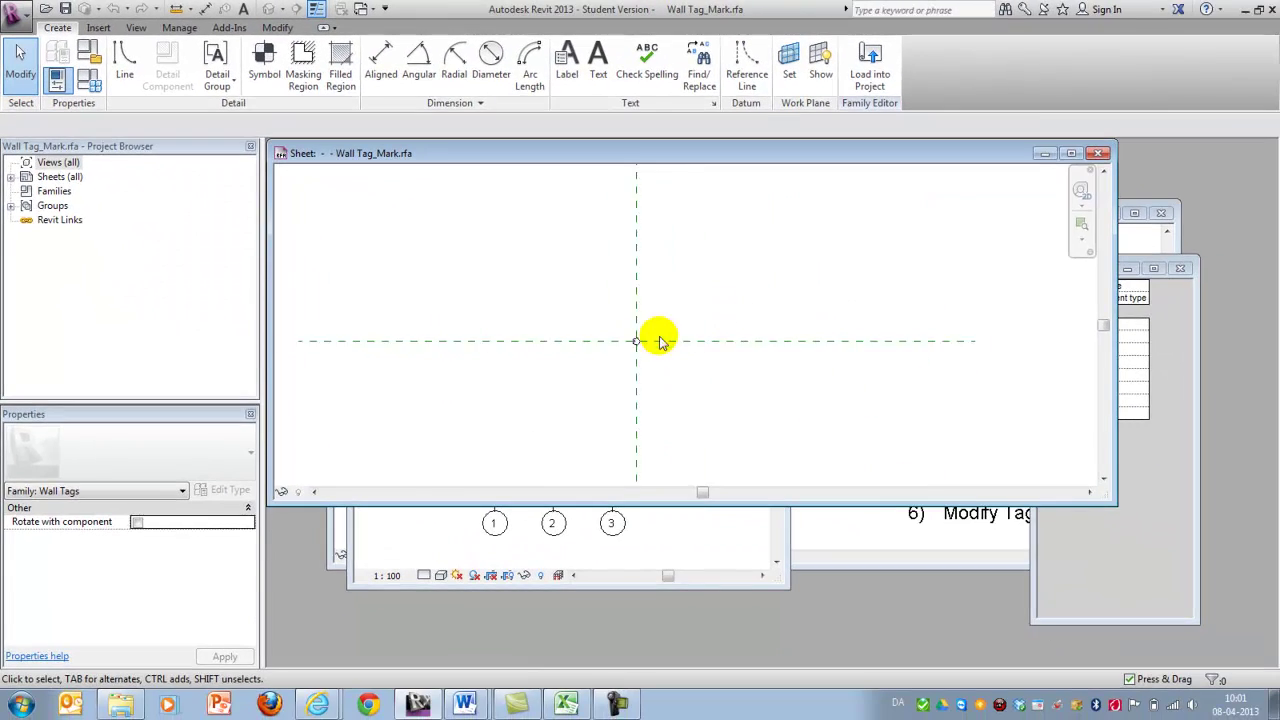
left_click(566, 322)
key("Delete")
Add the shared parameter Element number from the element overview group to the tag label's parameters
left_click(612, 380)
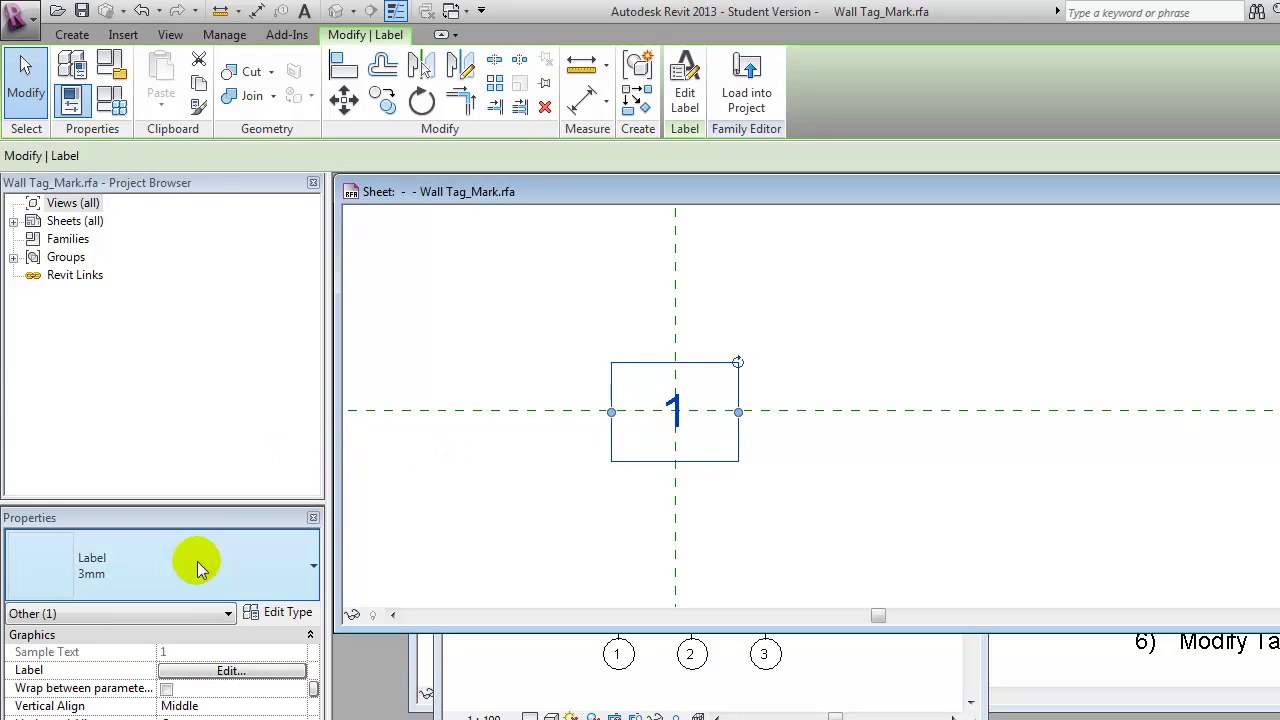
left_click(231, 670)
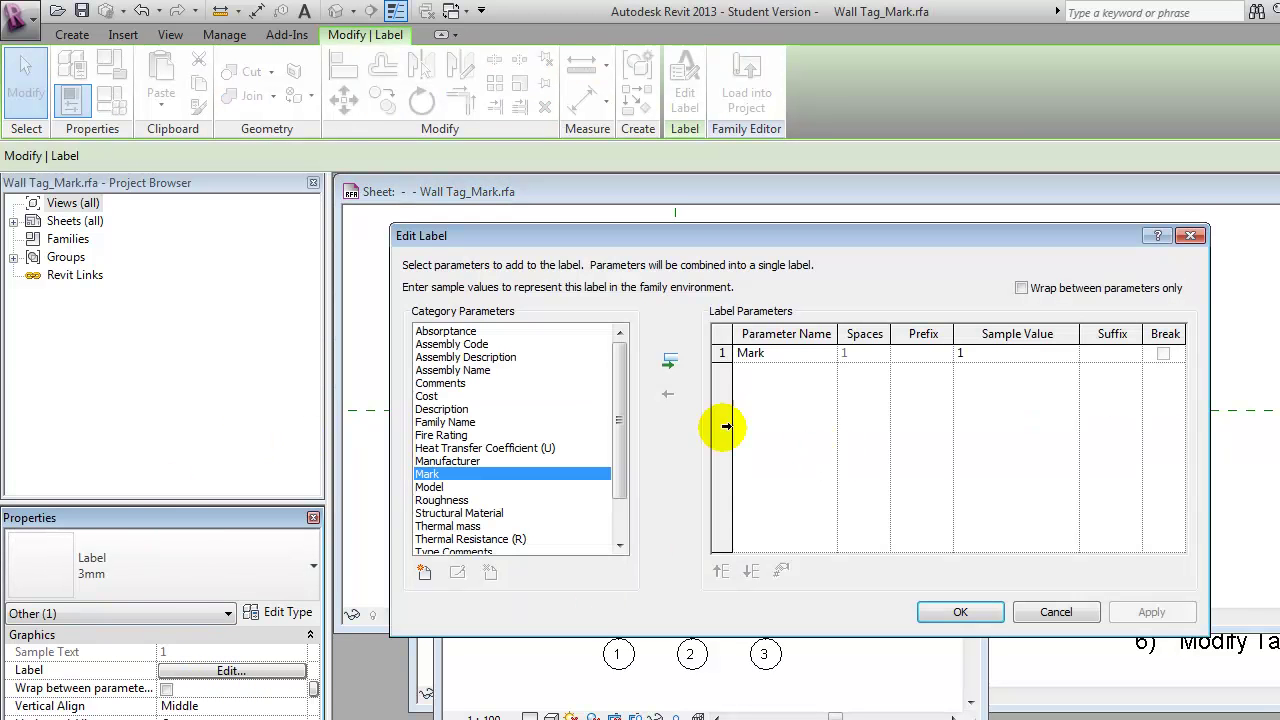
left_click_drag(613, 445, 633, 392)
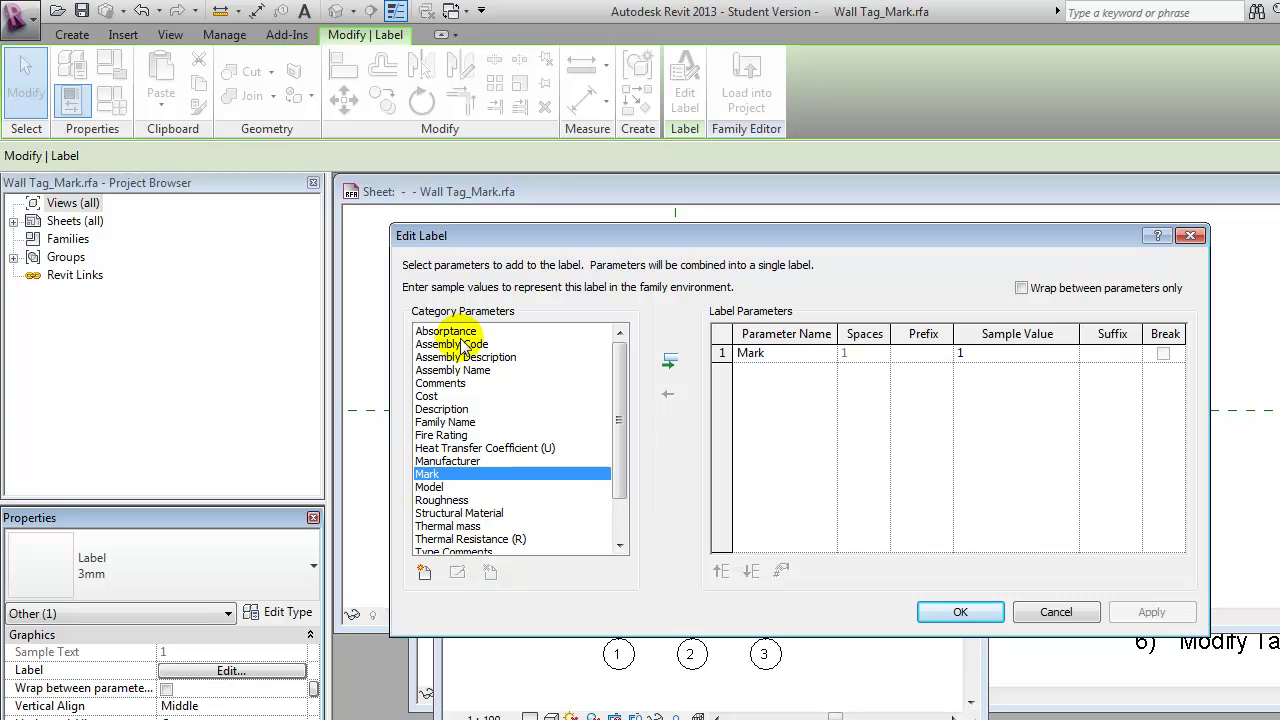
left_click(424, 572)
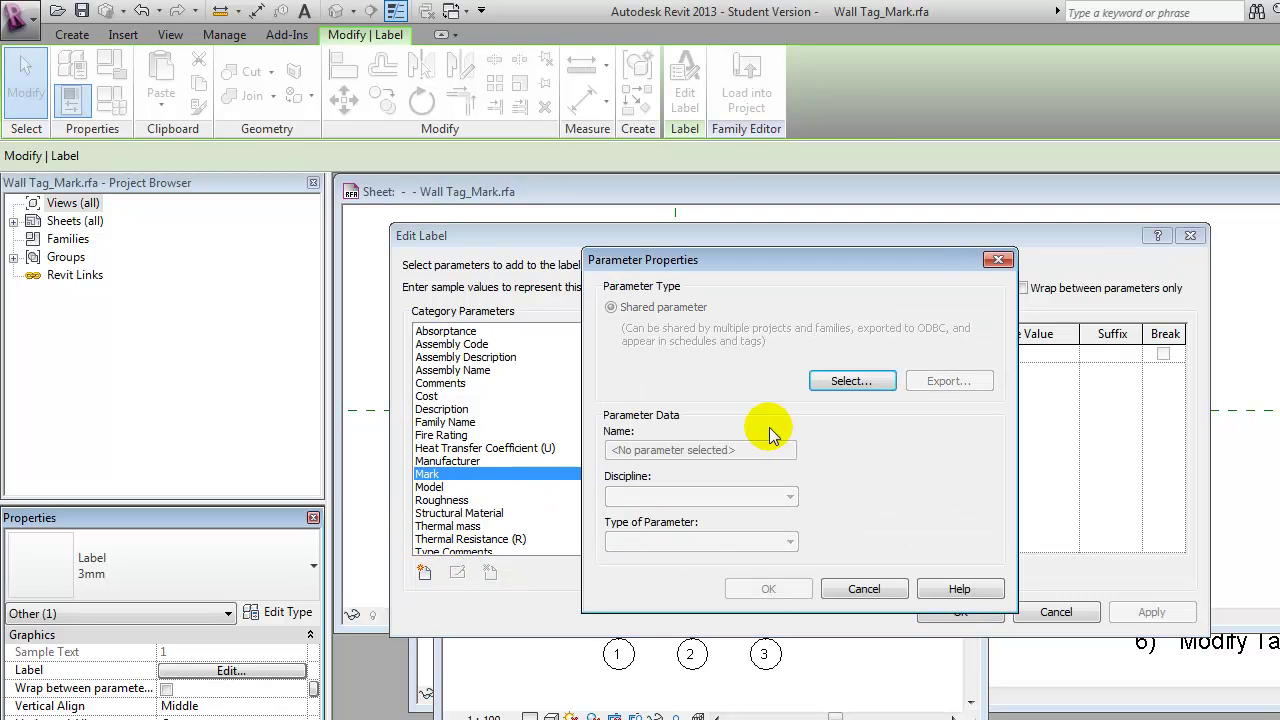
left_click(853, 382)
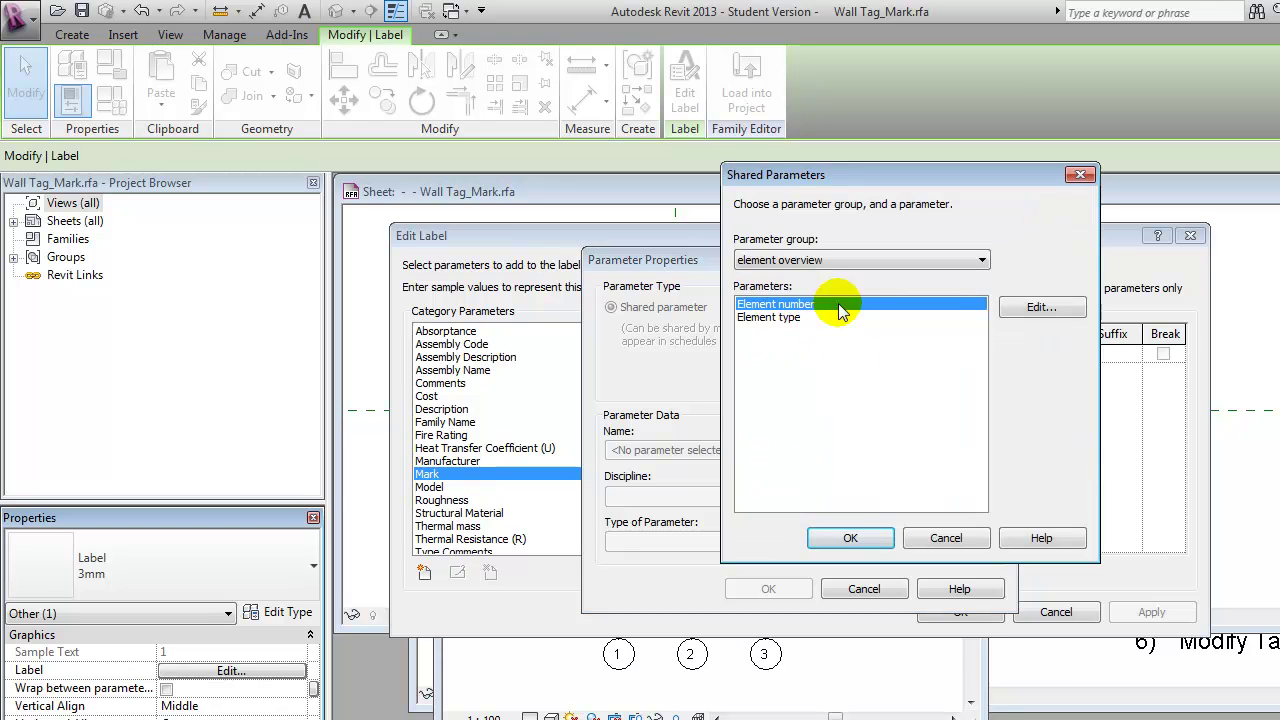
left_click(849, 538)
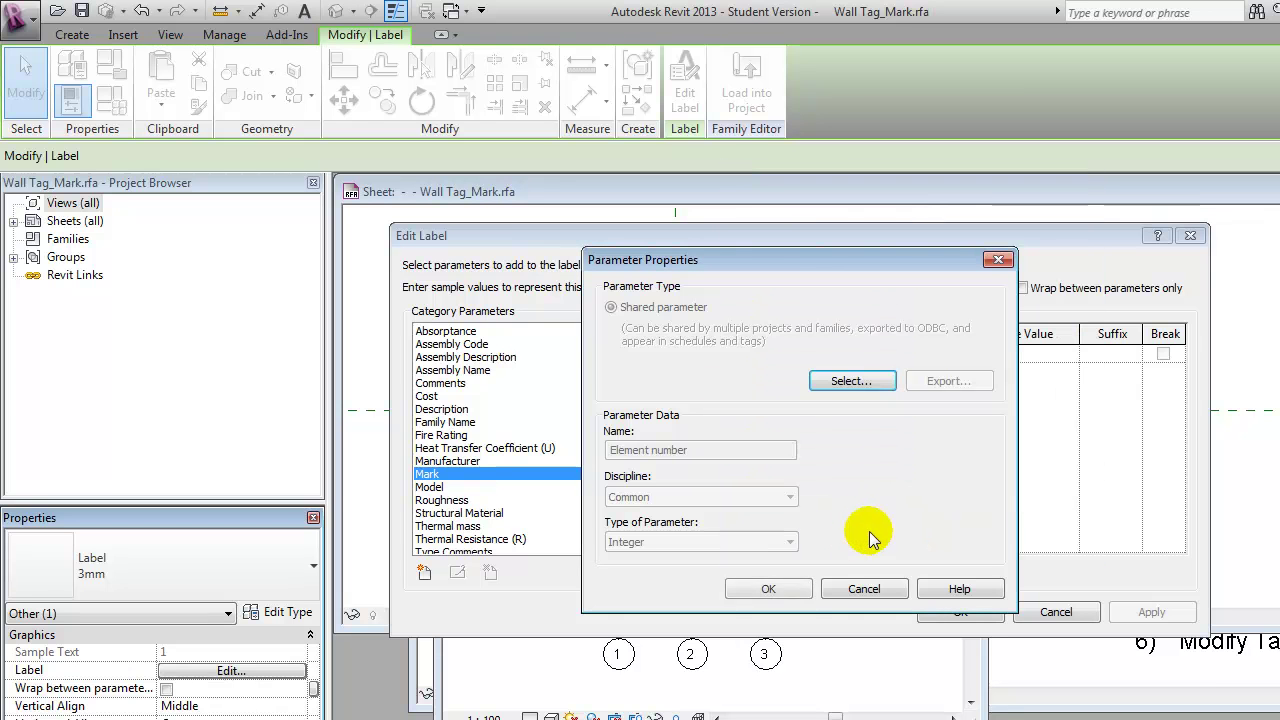
left_click(764, 590)
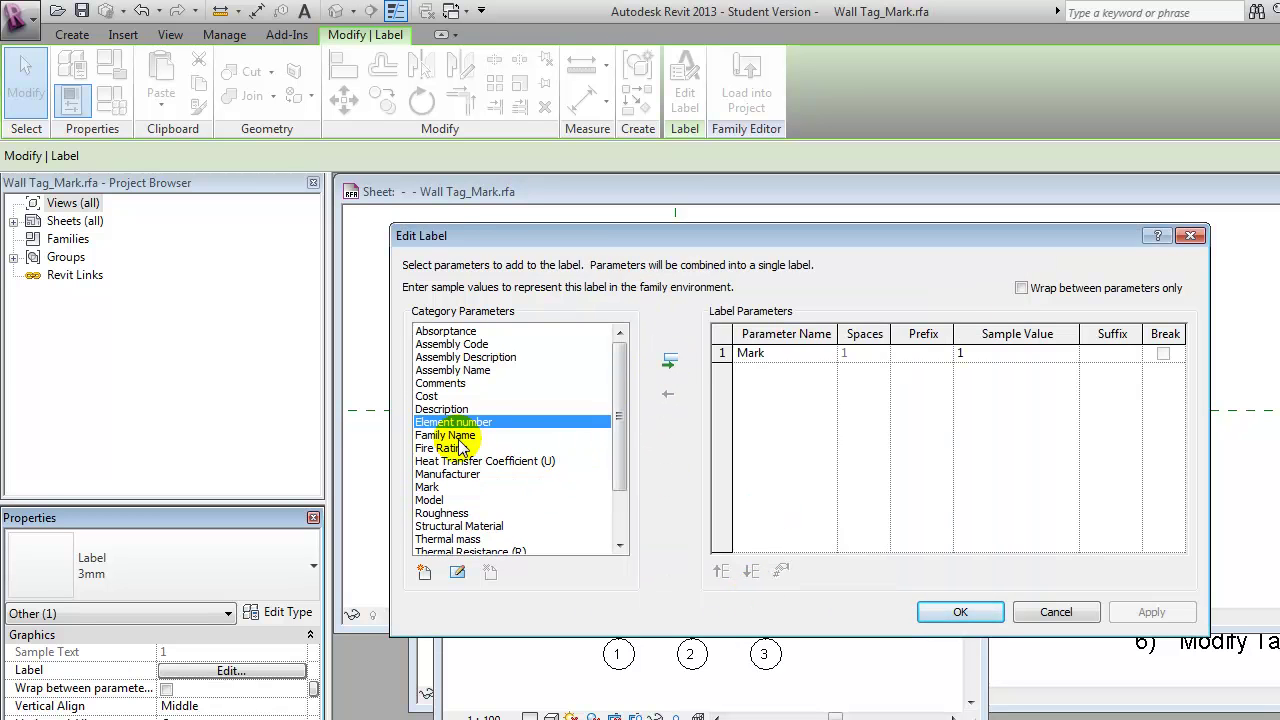
left_click(669, 360)
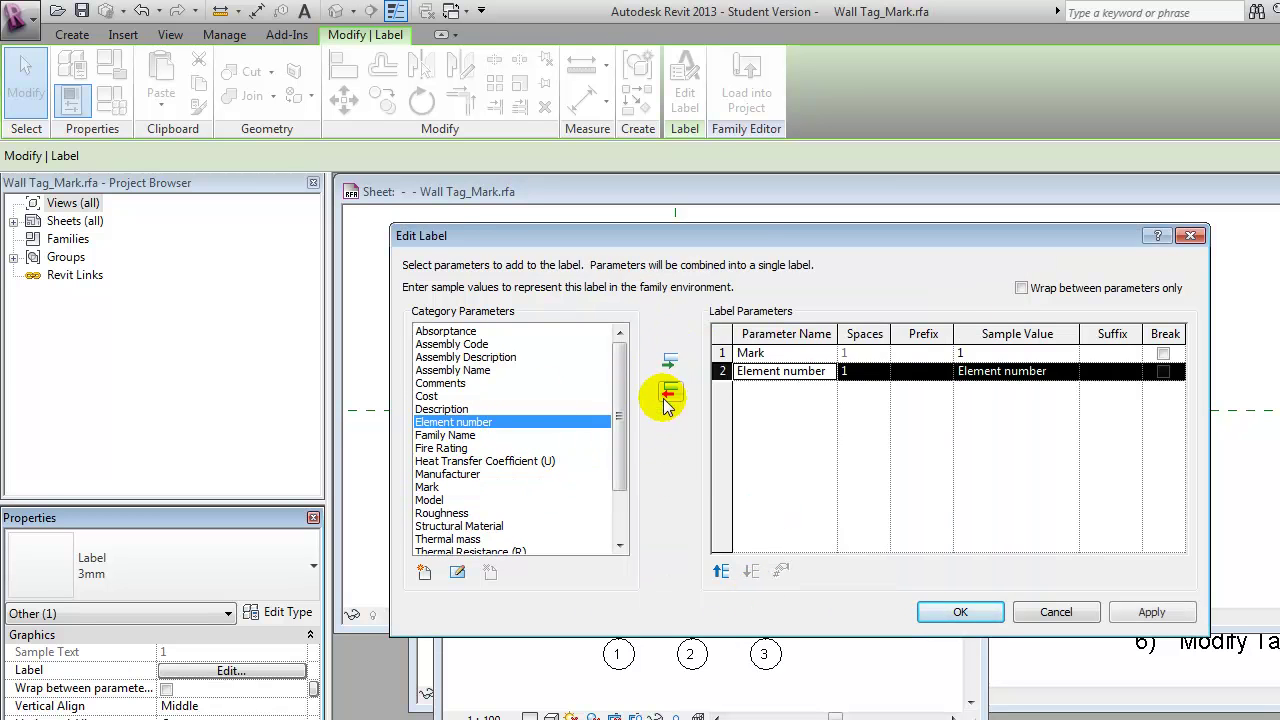
Add the shared parameter Element type from the element overview group to the tag label's parameters
left_click(424, 571)
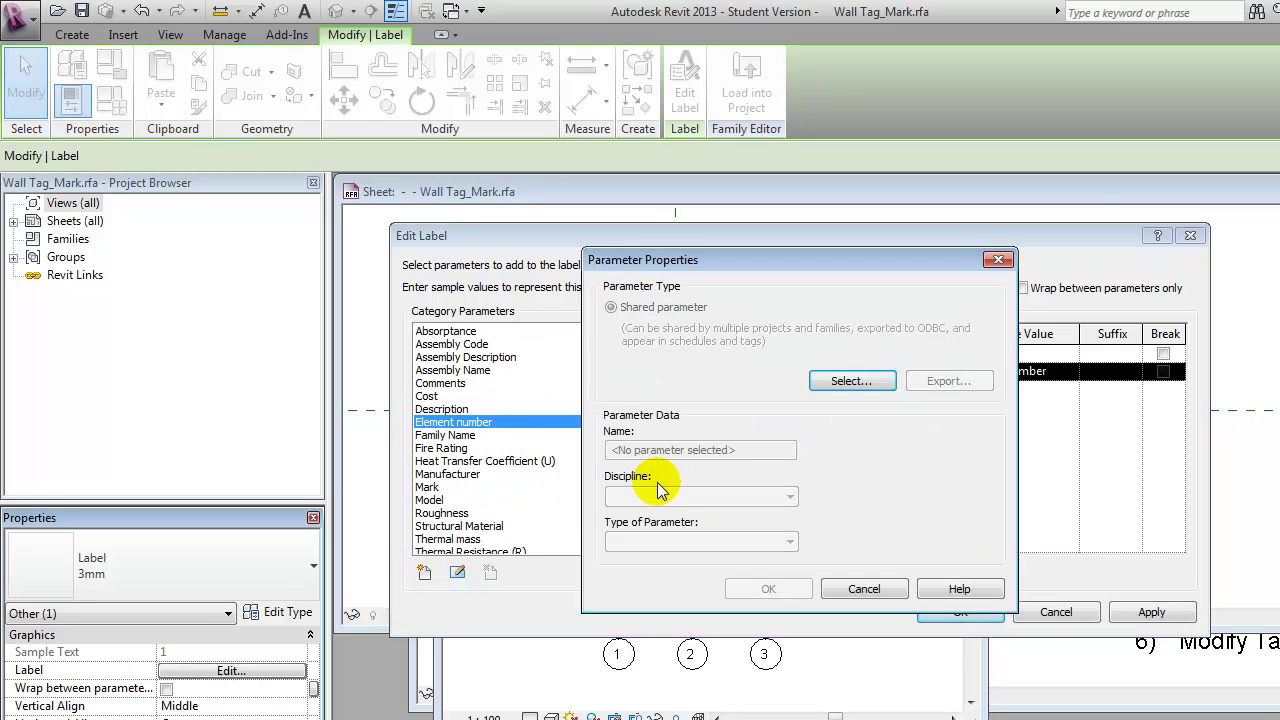
left_click(839, 382)
left_click(818, 318)
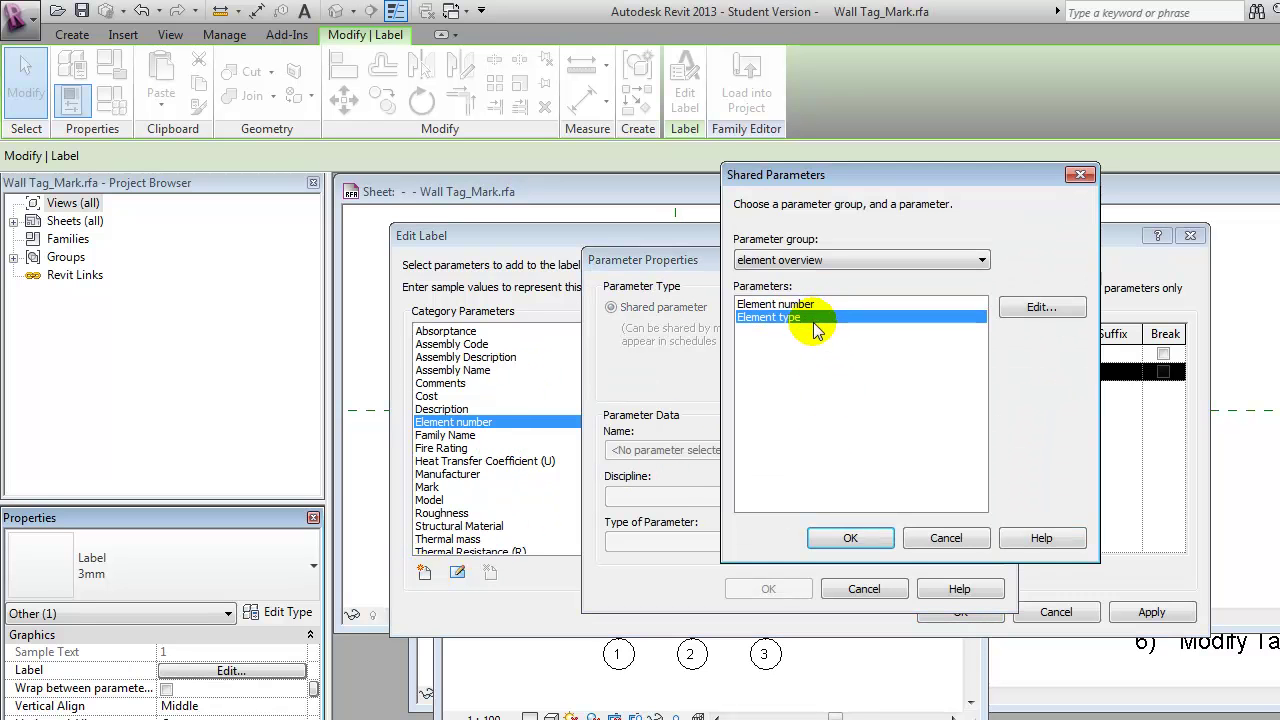
left_click(849, 540)
left_click(767, 589)
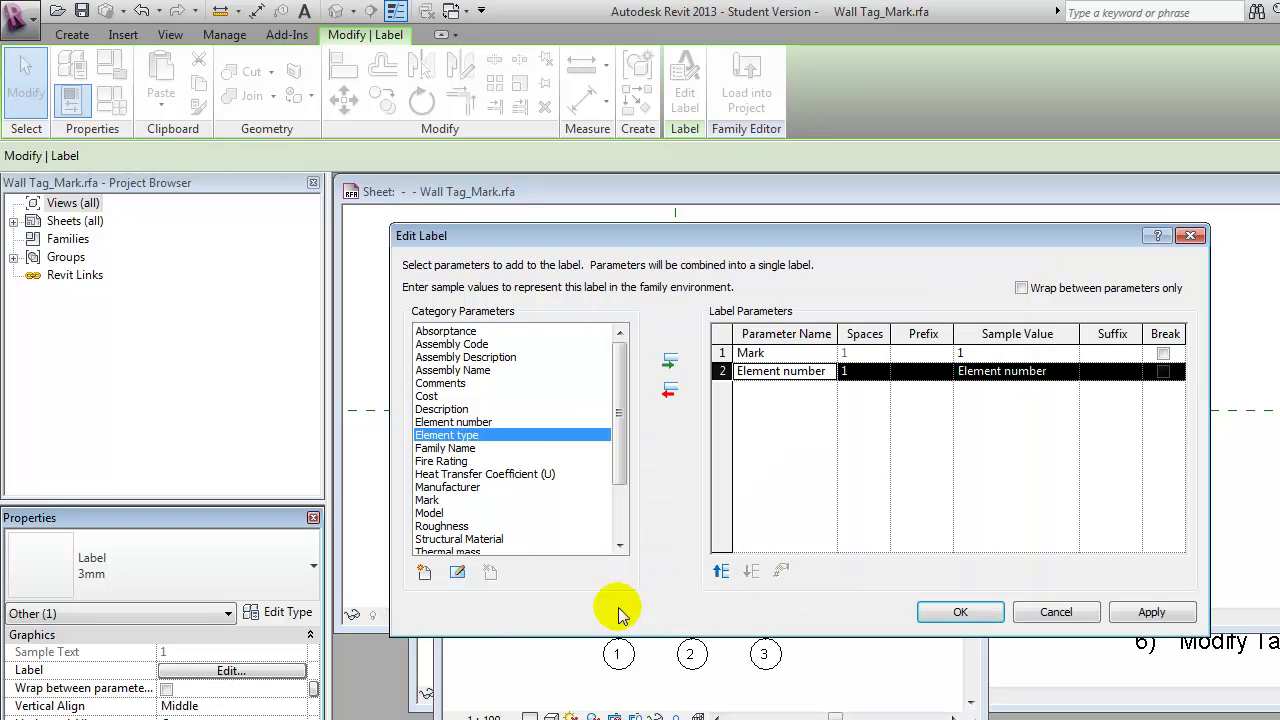
left_click(669, 360)
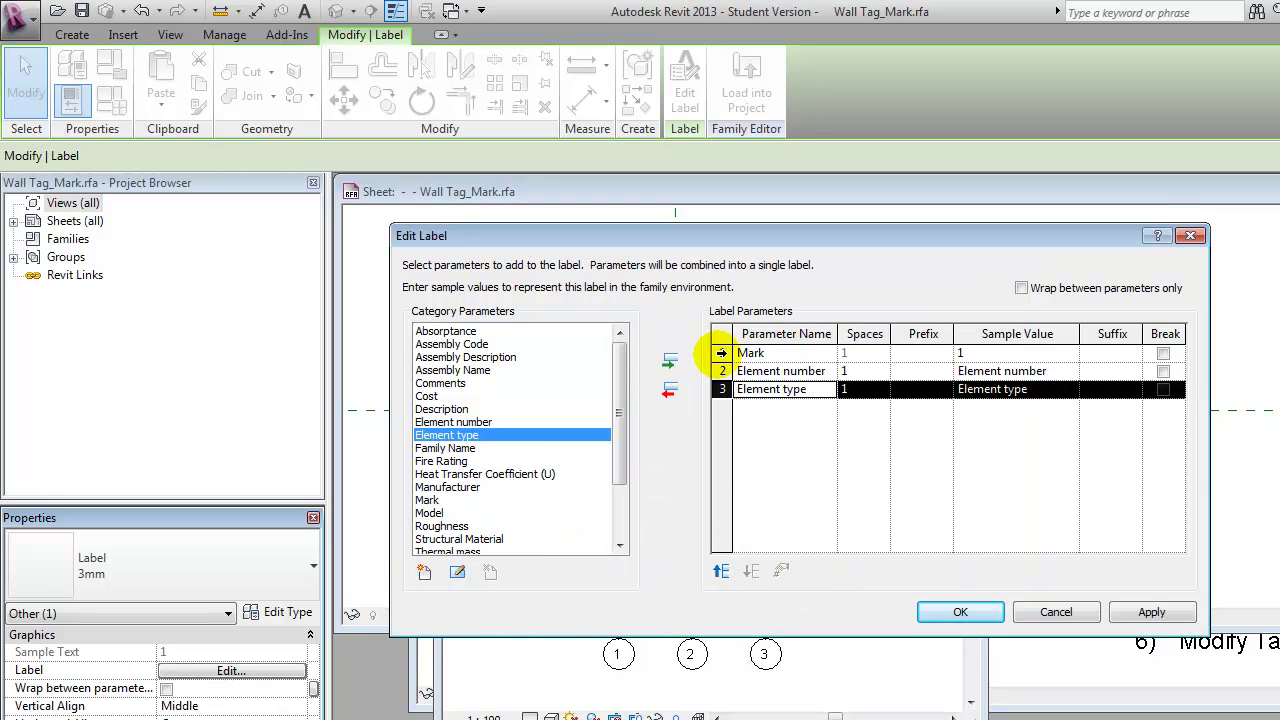
Remove Mark from the label parameters and enable a line break after Element number
left_click(722, 353)
left_click(669, 390)
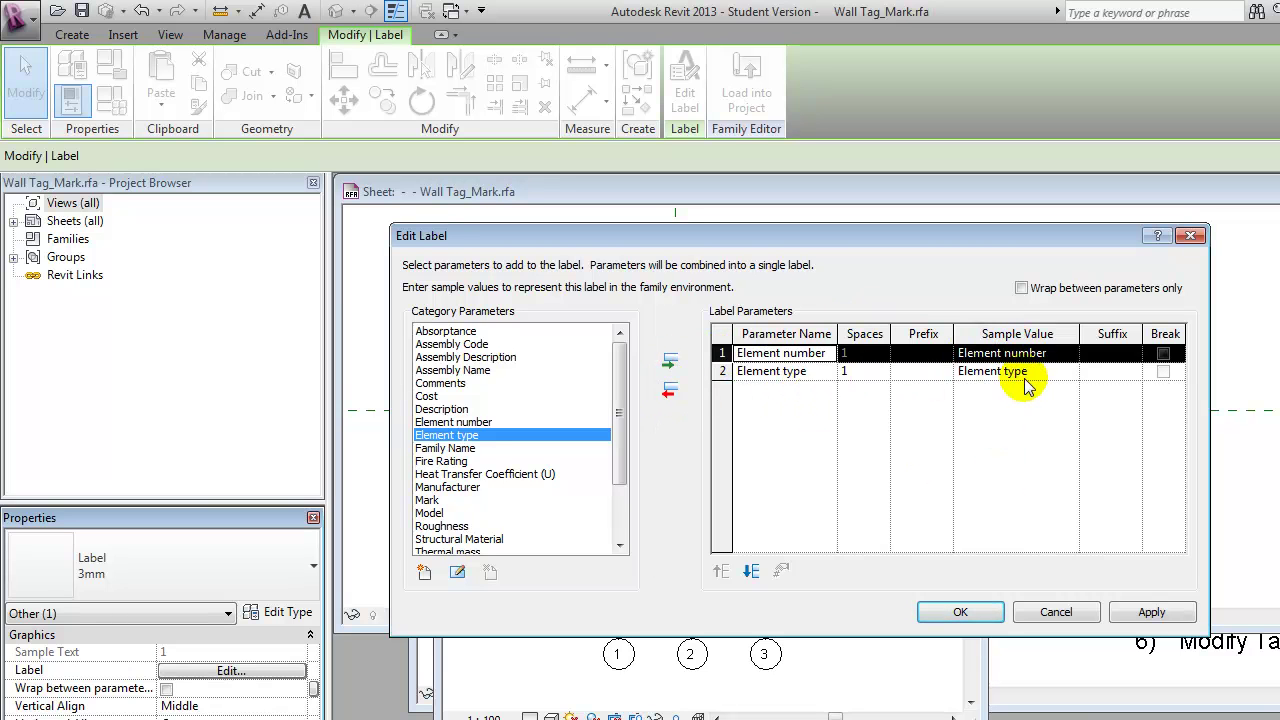
left_click(1164, 358)
left_click(1163, 354)
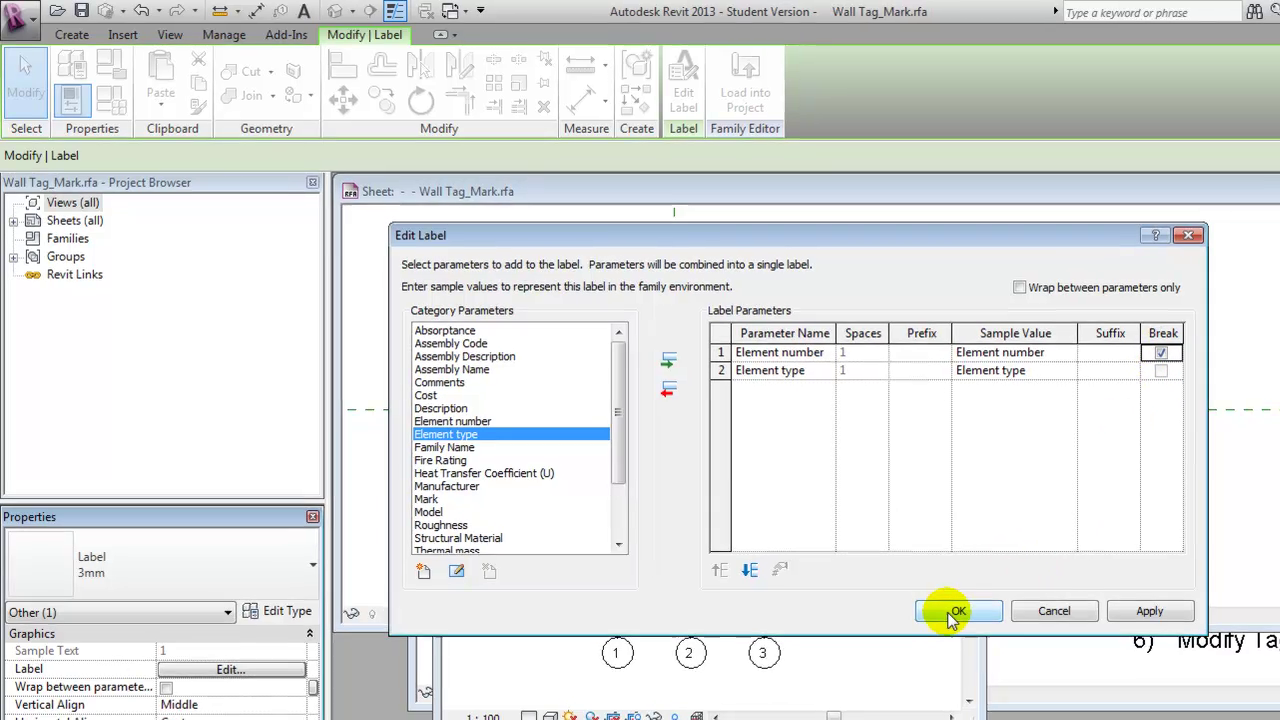
left_click(955, 613)
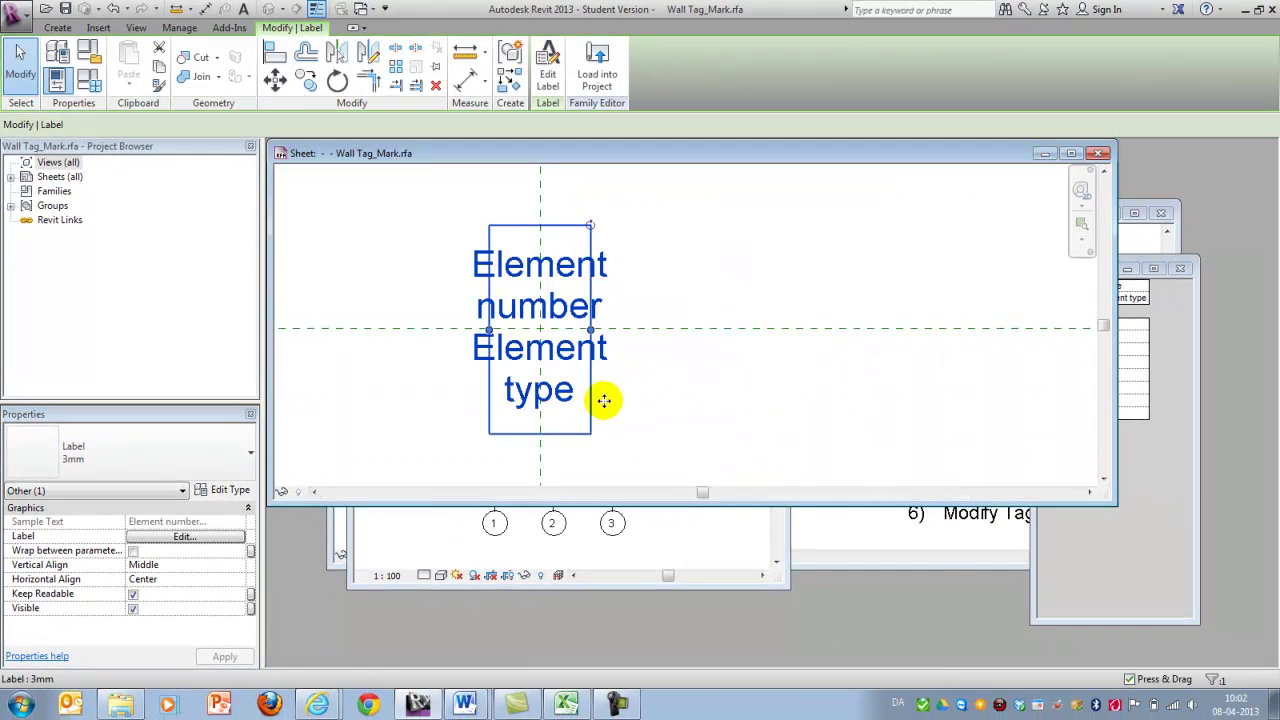
Widen the label so each parameter fits on one line, and load the tag family only into Revit 2013 - Elementoverview.rvt
left_click_drag(588, 330, 731, 330)
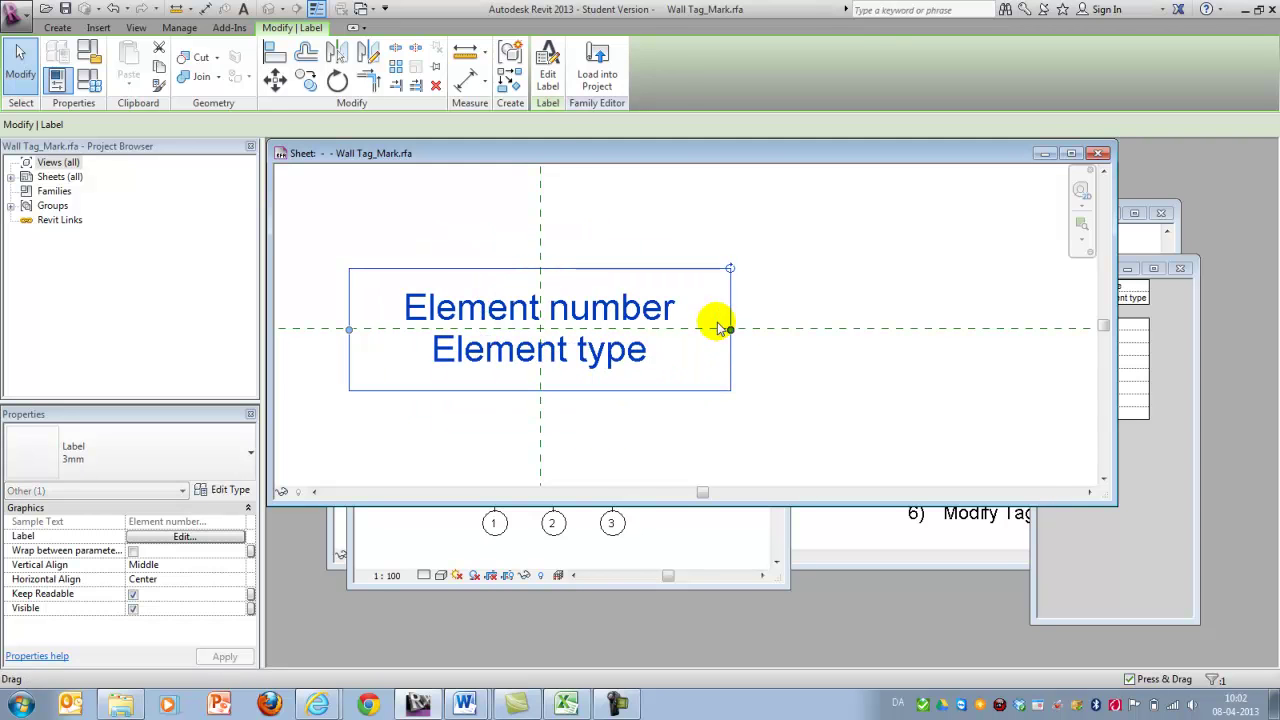
left_click(597, 86)
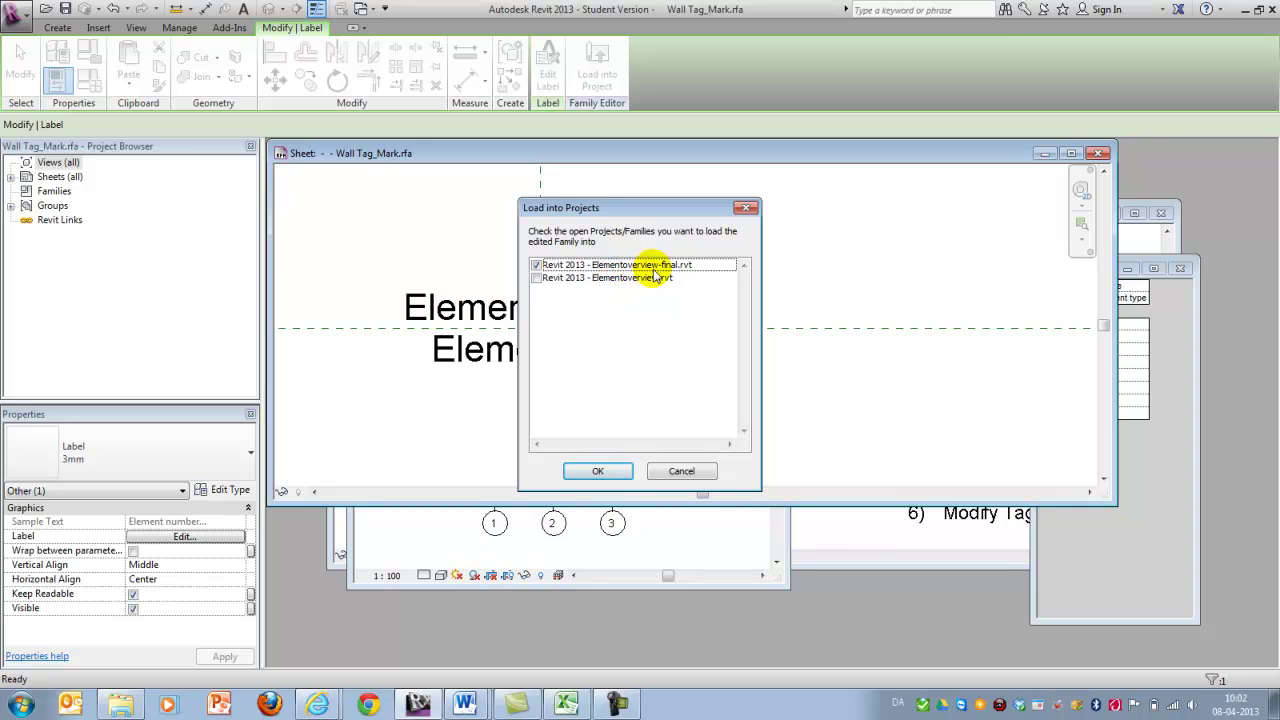
left_click(536, 278)
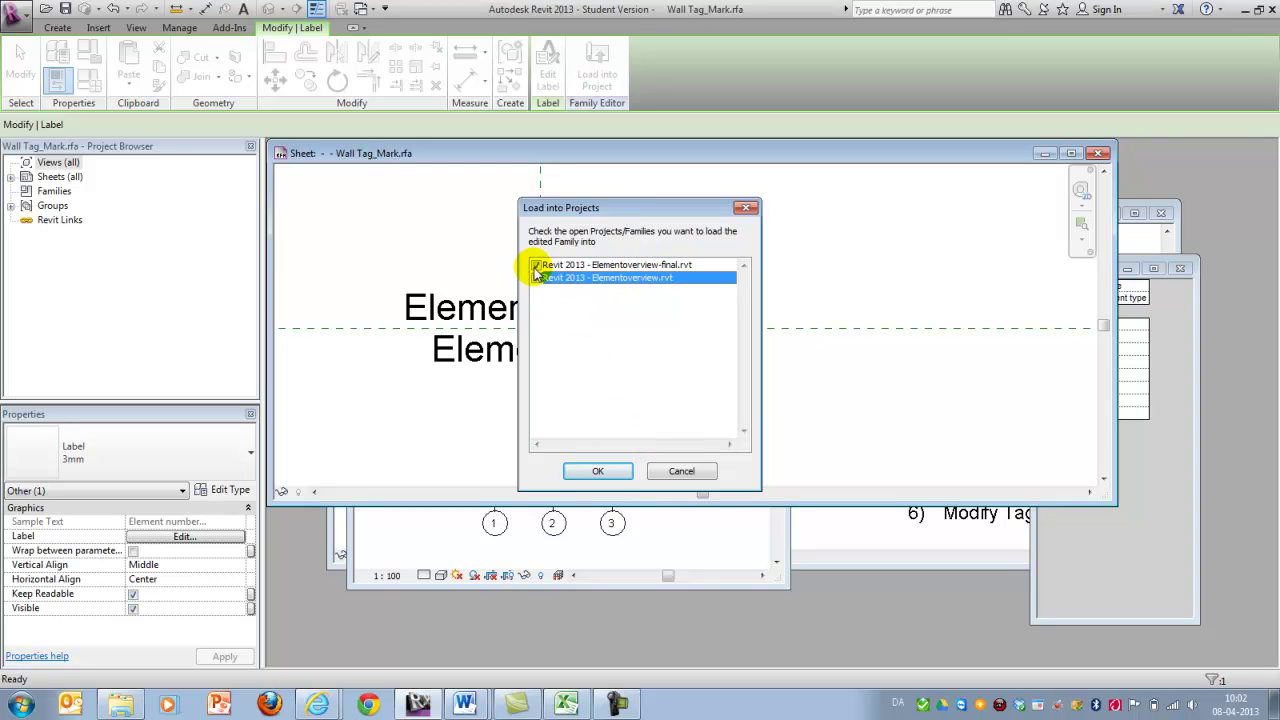
left_click(536, 265)
left_click(597, 471)
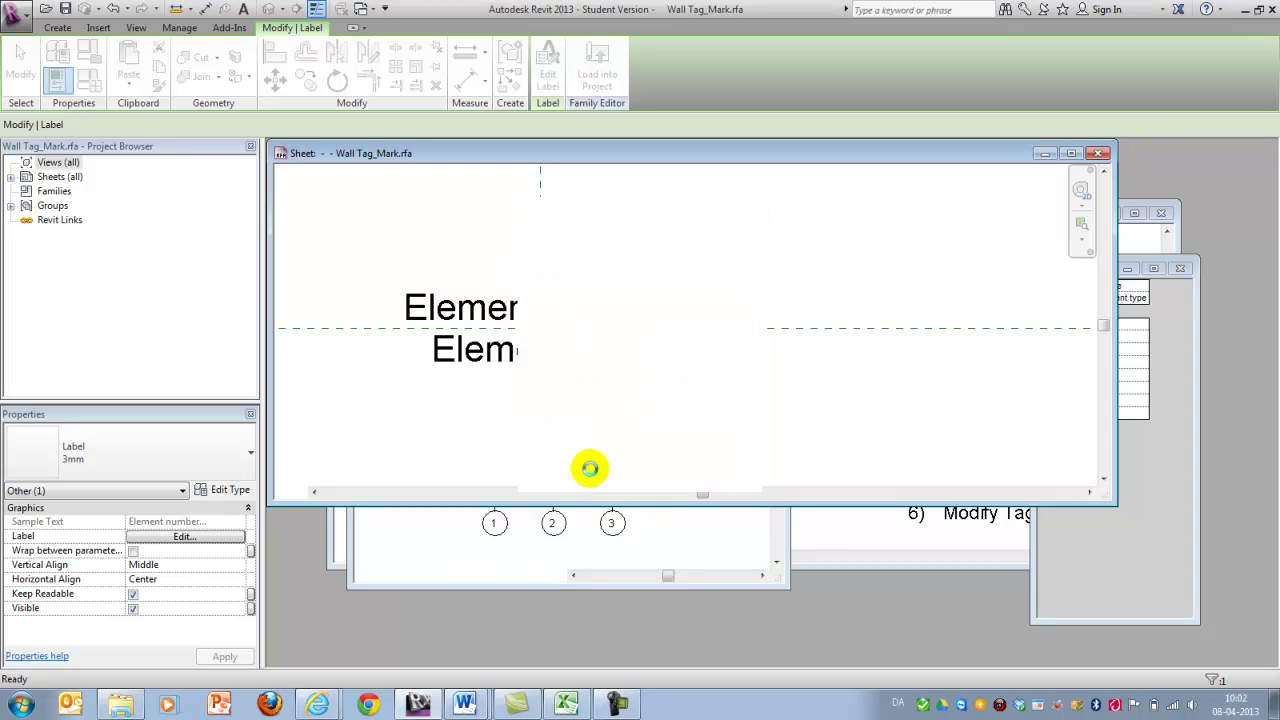
left_click(596, 308)
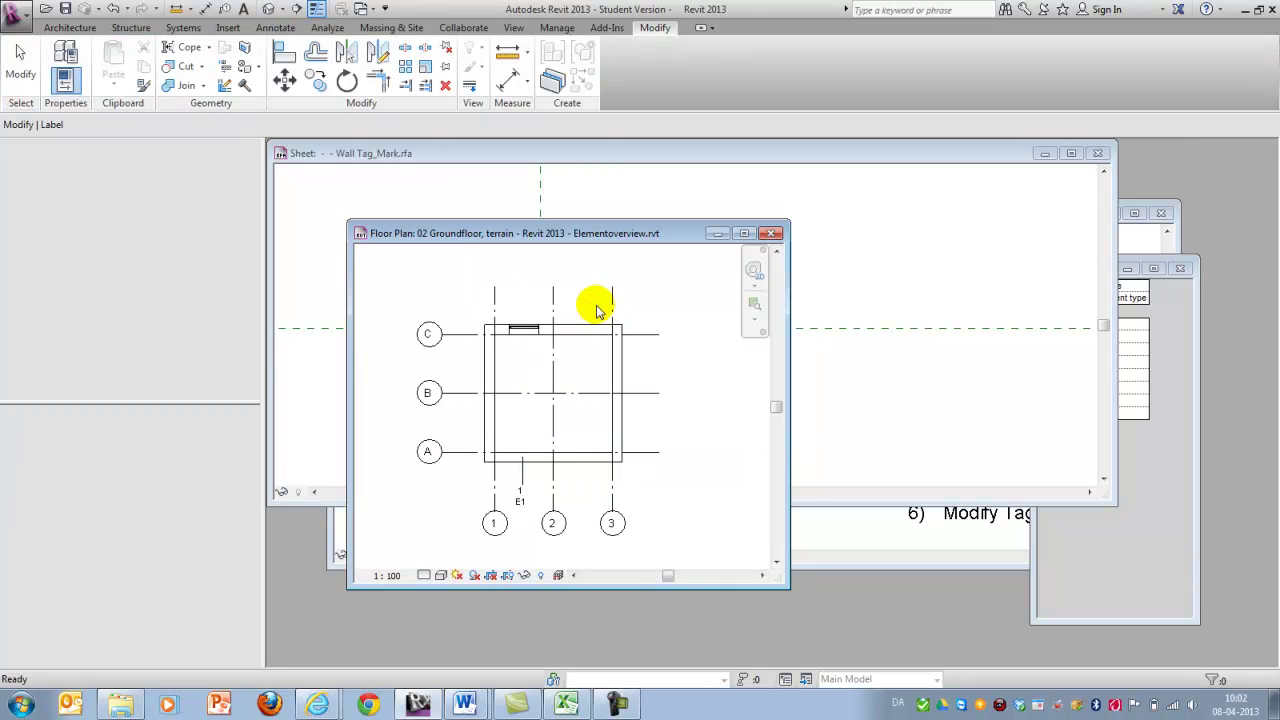
Tag the grid A wall segment between grids 2 and 3 by category, with a horizontal tag and an attached-end leader
scroll(460, 514, "up", 3)
scroll(600, 455, "down", 3)
scroll(585, 480, "up", 2)
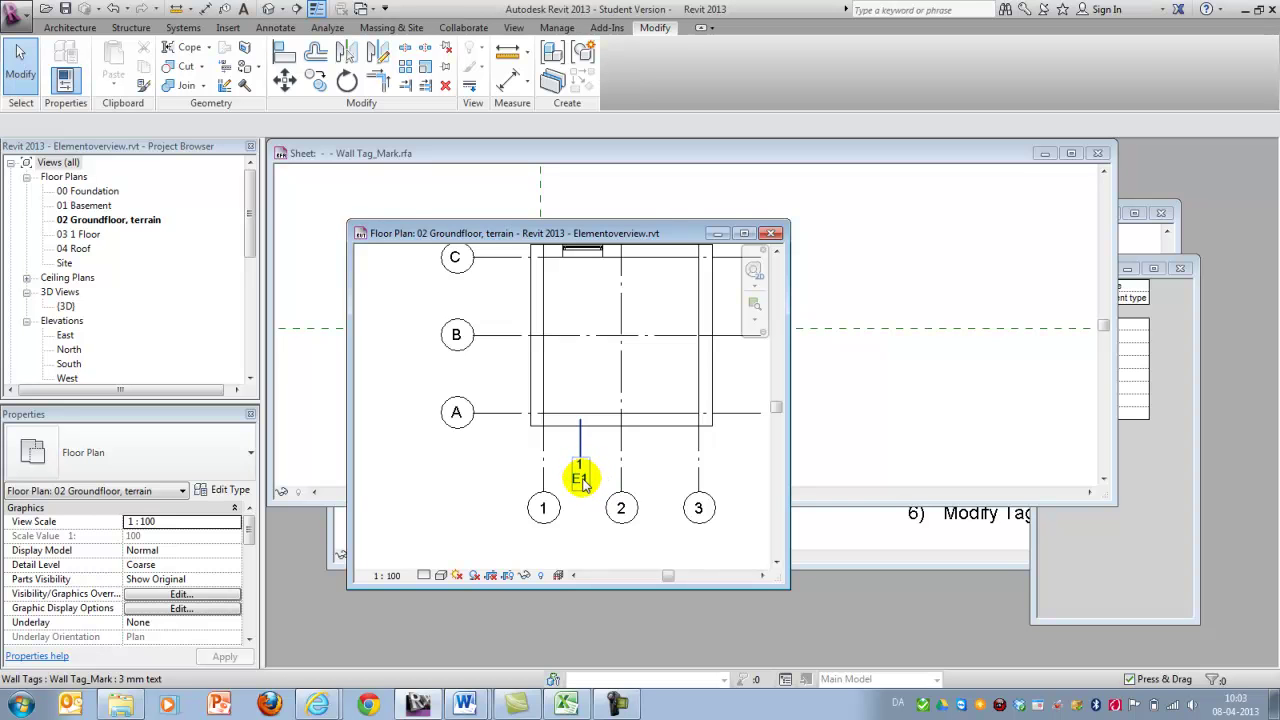
scroll(491, 480, "down", 2)
scroll(557, 486, "up", 2)
scroll(509, 480, "down", 2)
scroll(541, 484, "up", 1)
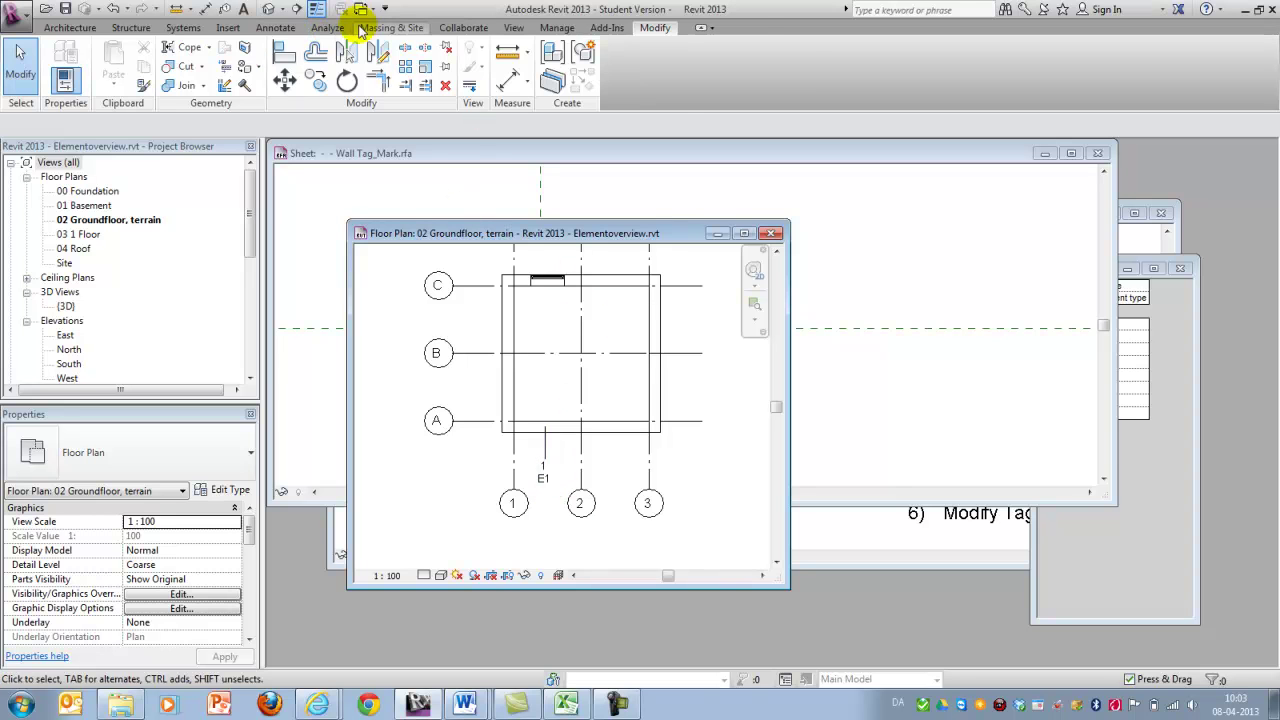
left_click(452, 28)
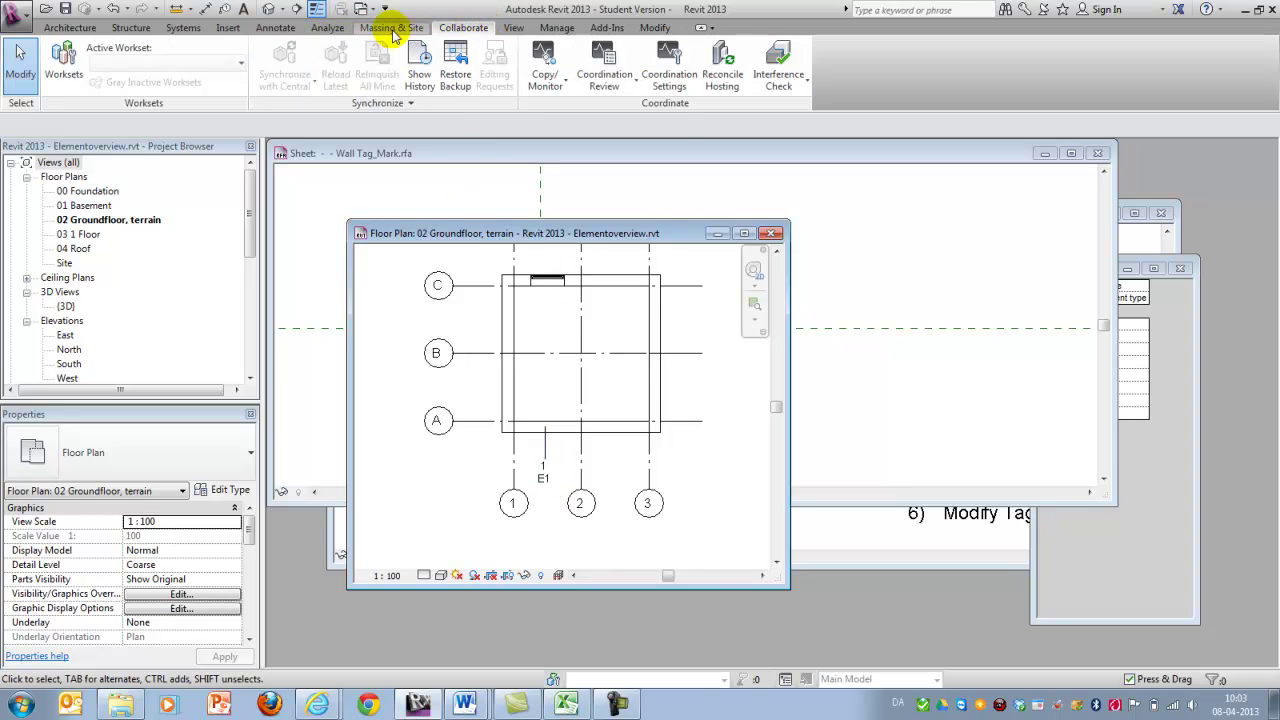
left_click(275, 27)
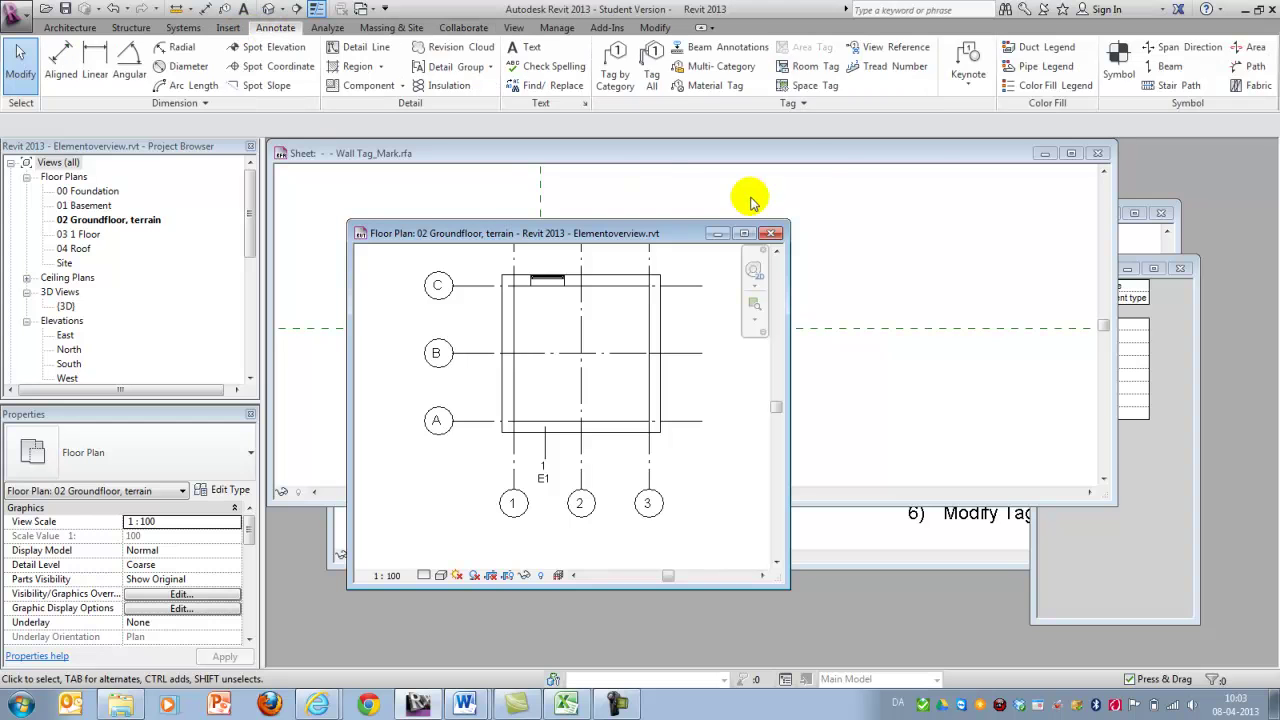
left_click(619, 80)
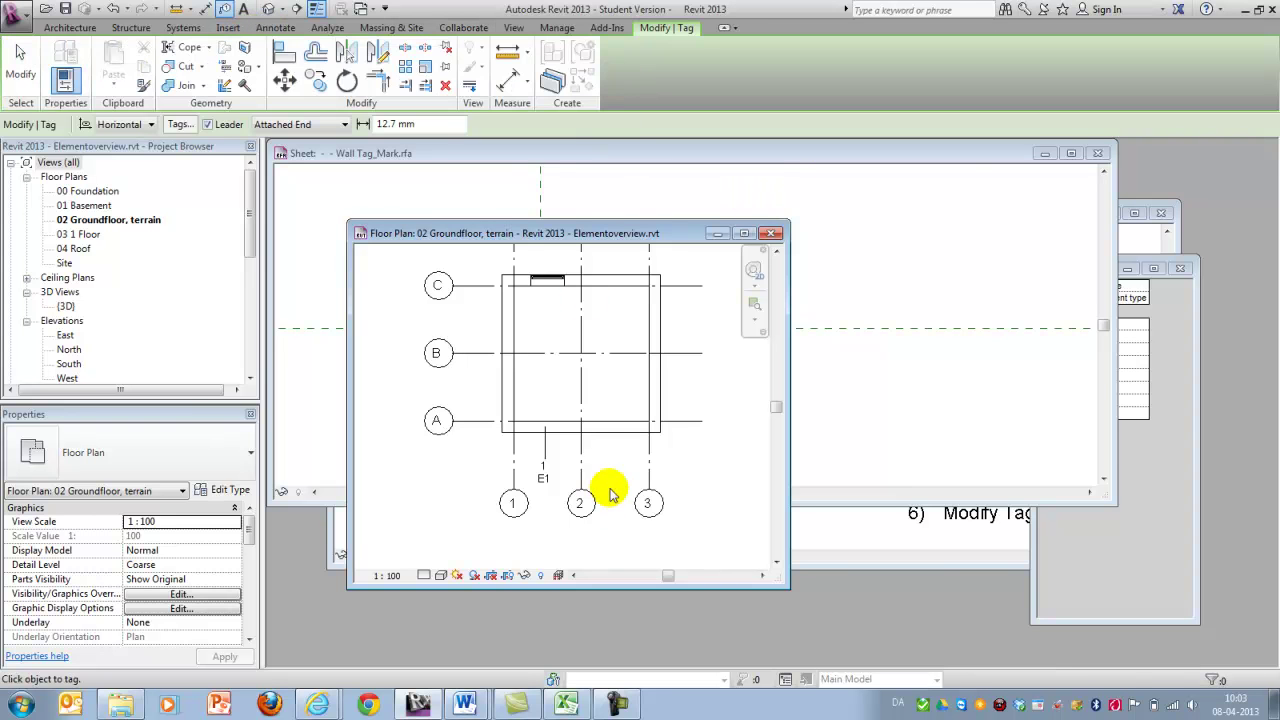
left_click(616, 437)
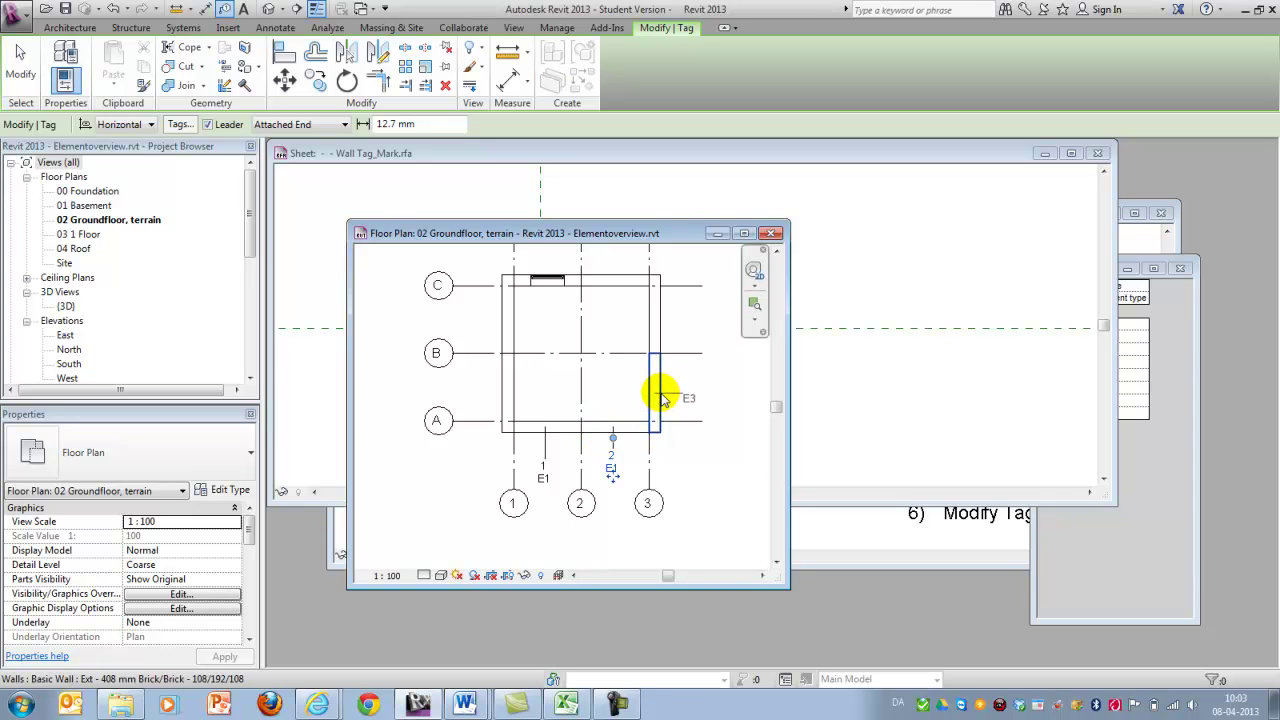
Tag both wall segments along grid 3 and both wall segments along grid C with the wall tag
left_click(662, 398)
left_click(663, 320)
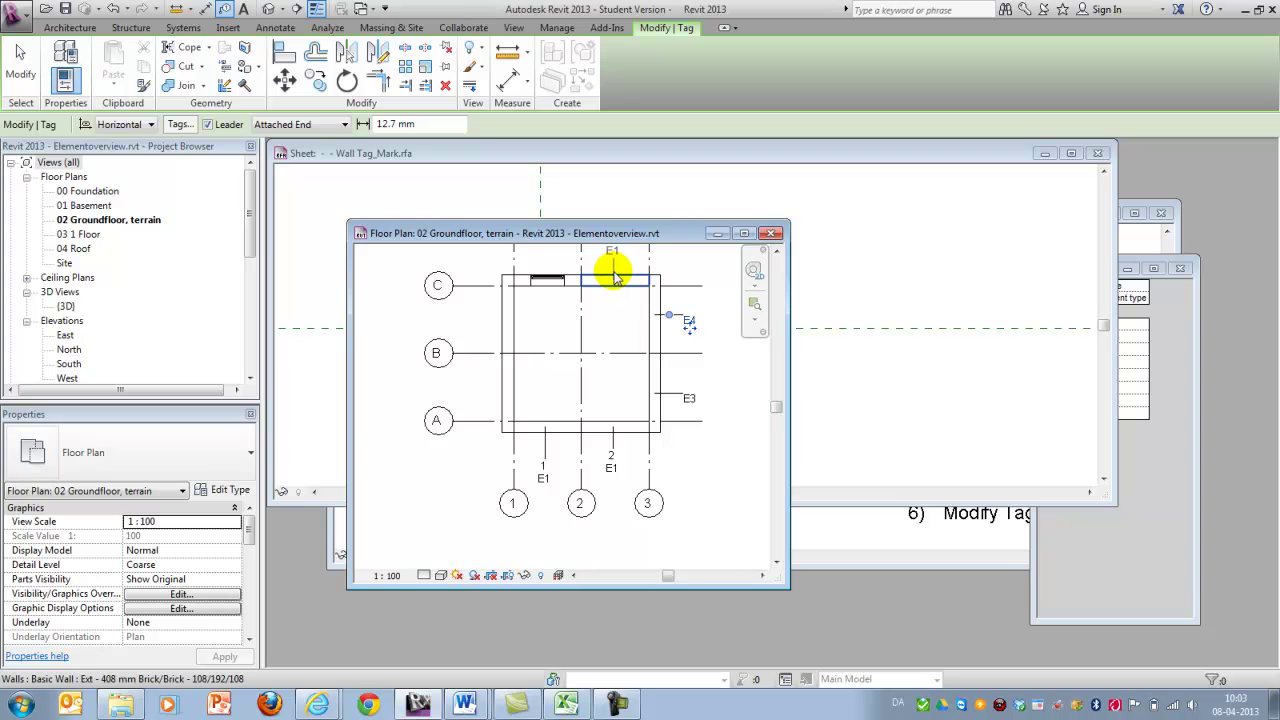
left_click(612, 272)
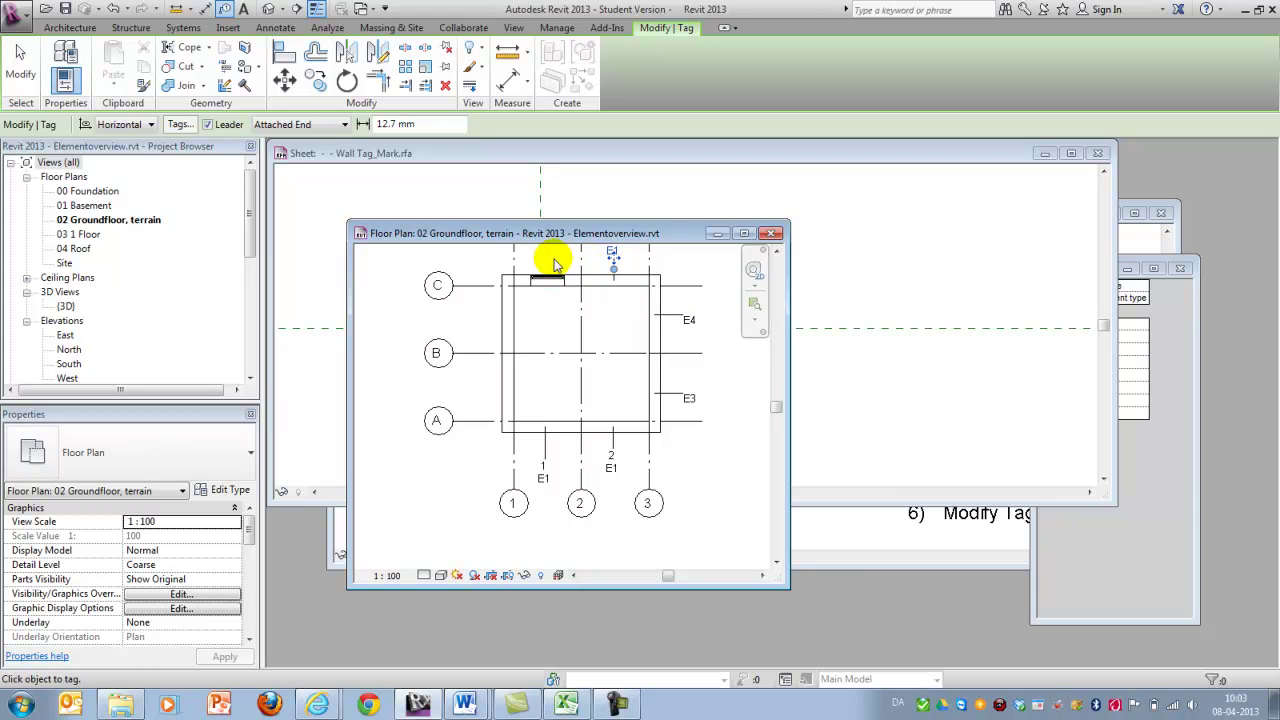
scroll(529, 337, "up", 2)
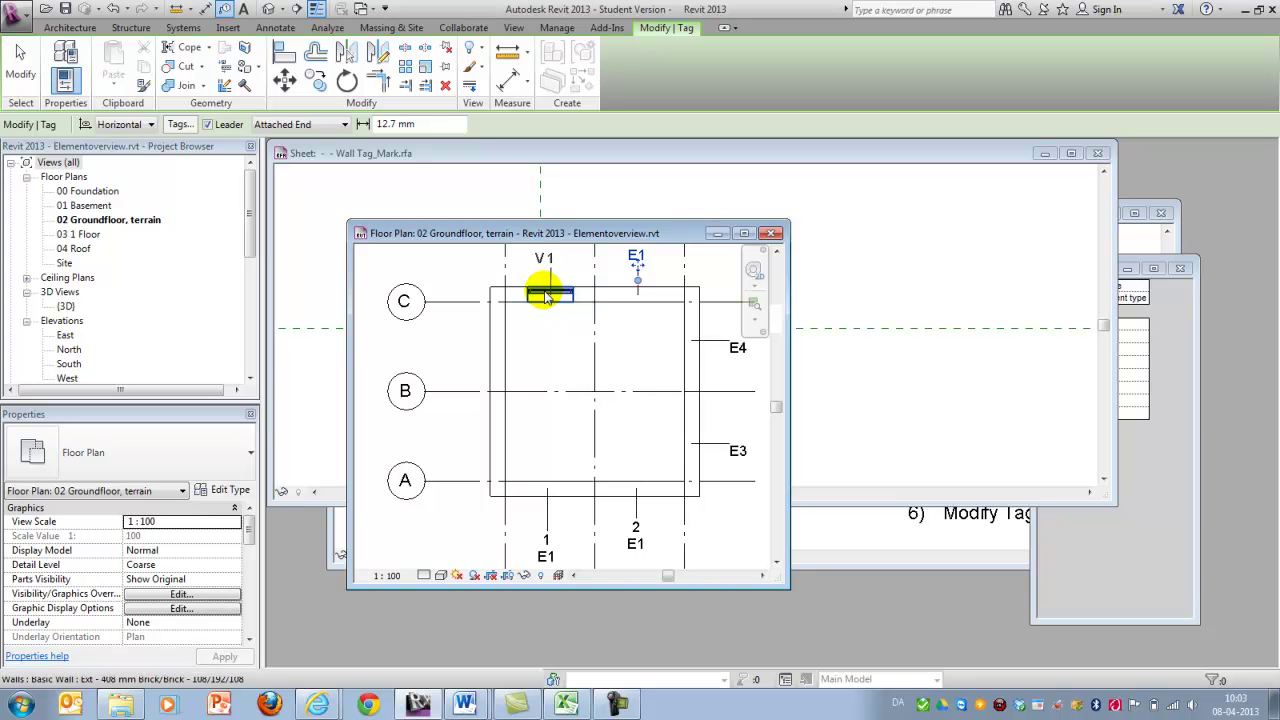
left_click(546, 295)
scroll(625, 440, "down", 1)
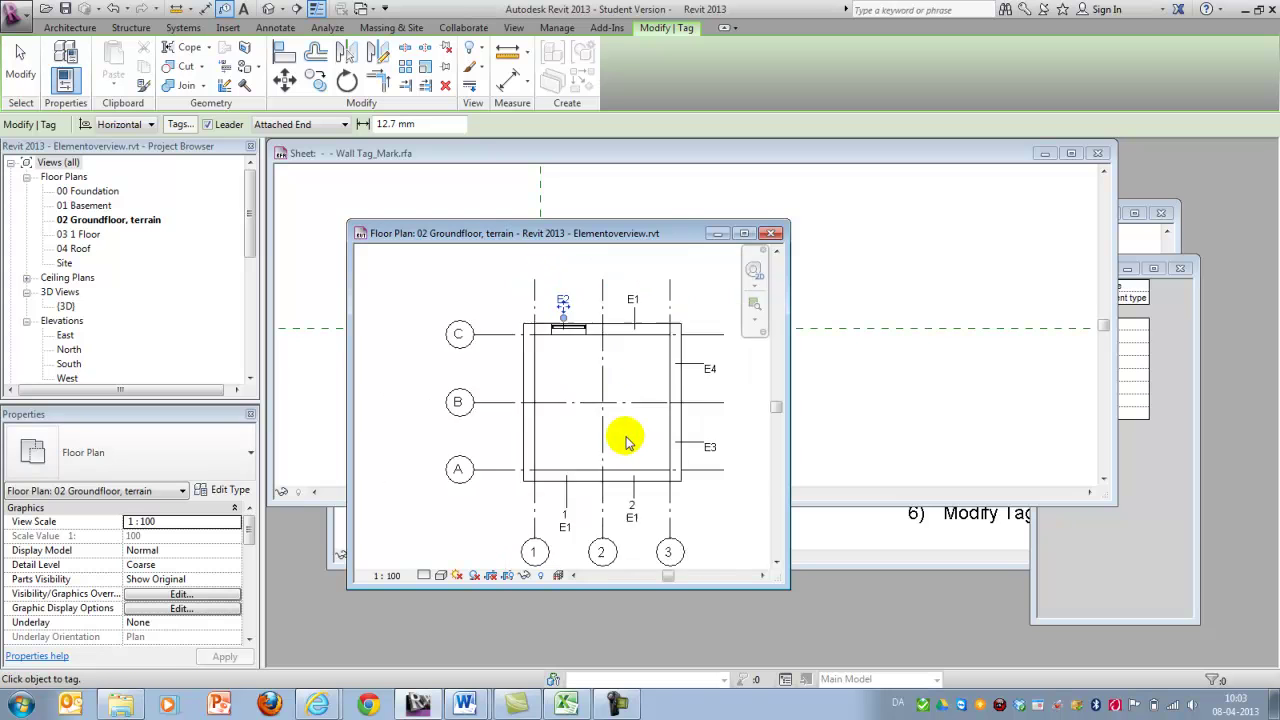
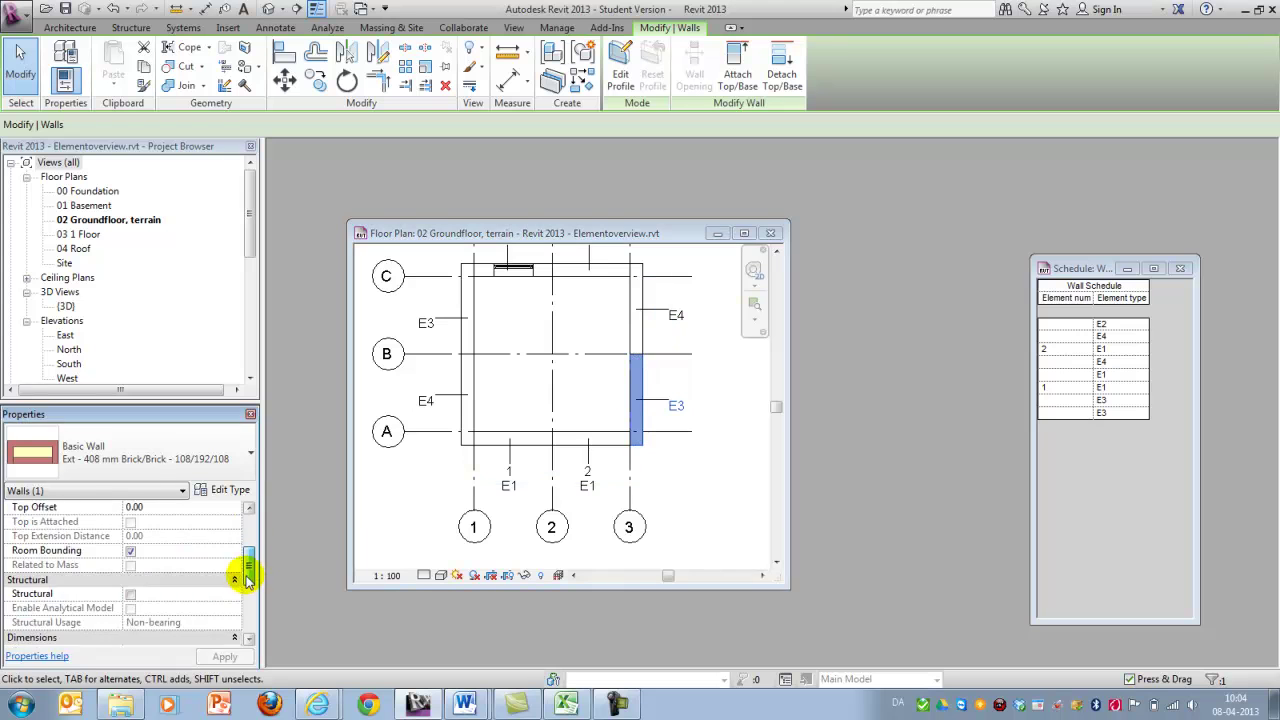
Set the Element number of the grid 3 wall segment between grids A and B to 3
left_click(147, 610)
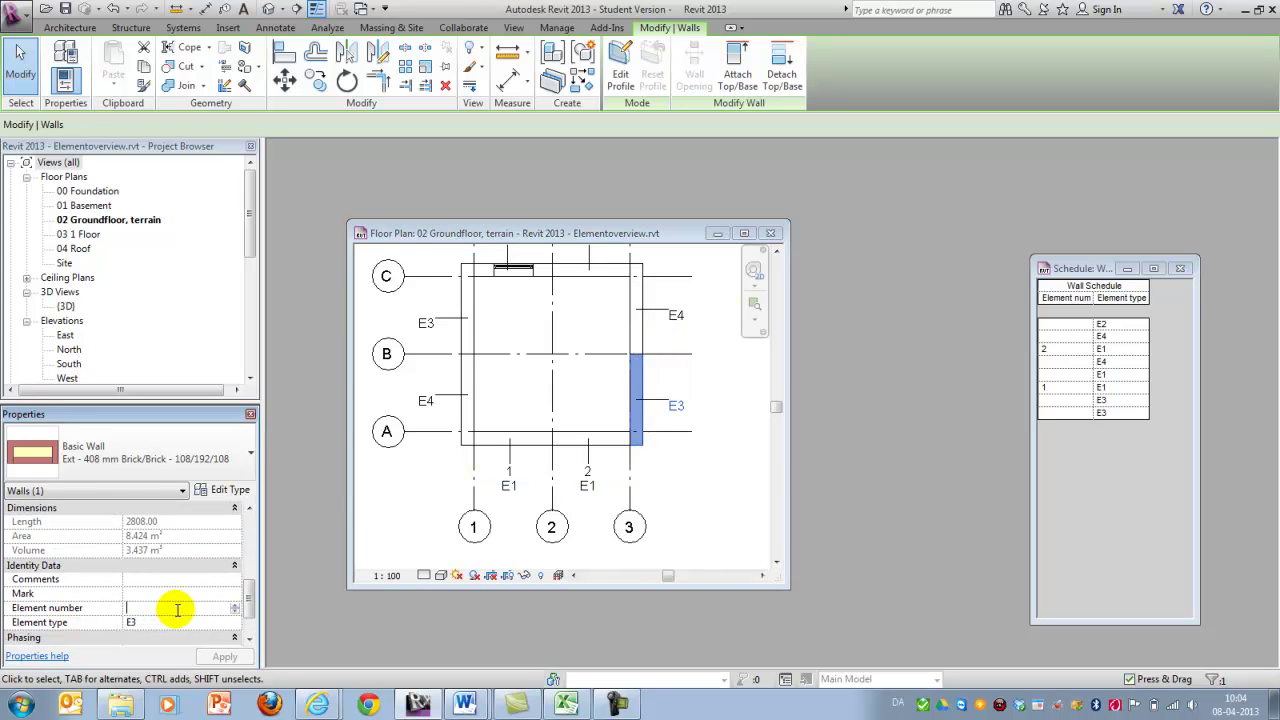
type("3")
left_click(225, 656)
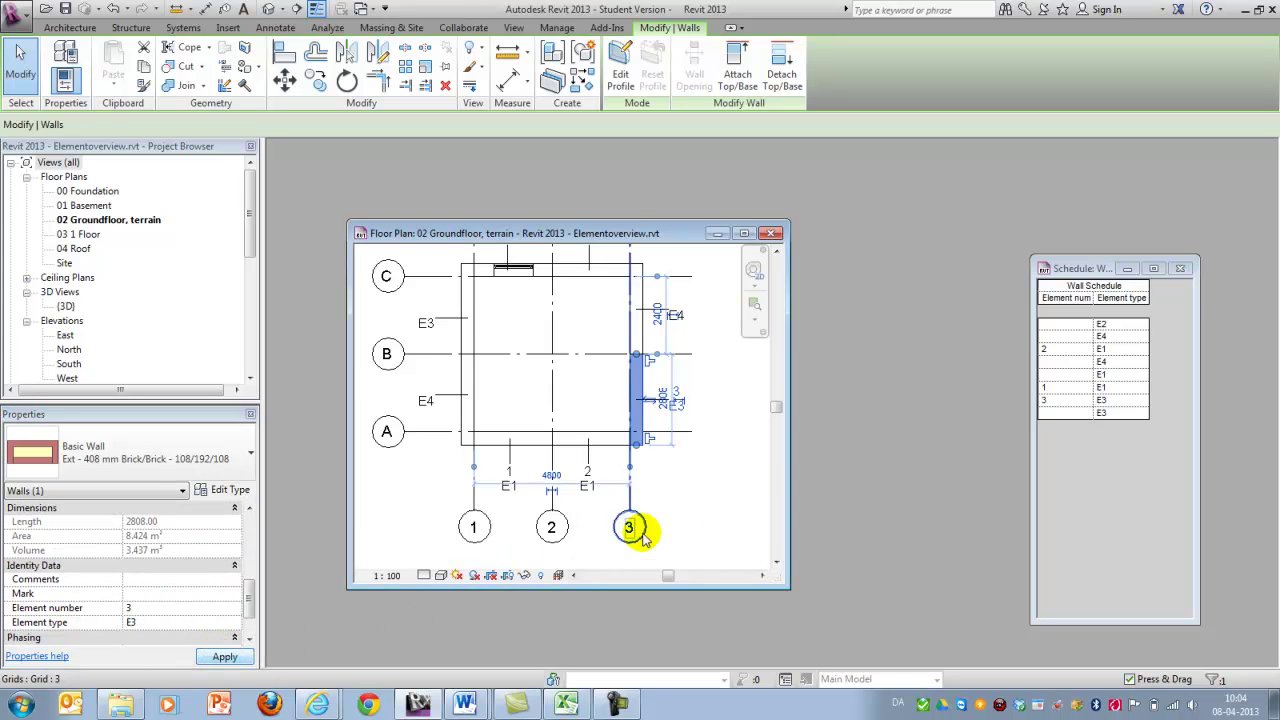
left_click(689, 524)
scroll(689, 524, "down", 2)
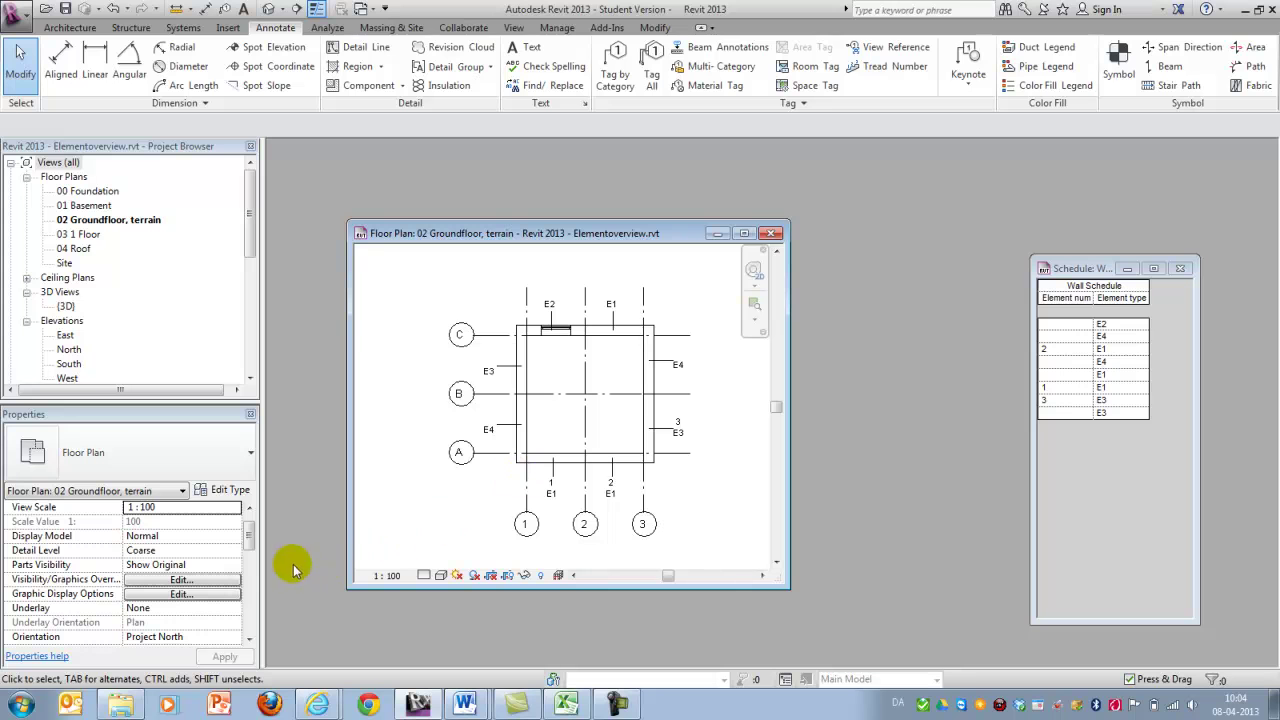
Open the sheet ANxx1(xxx)001 - EXAMPLE SHEET from the 1 - Plans group and delete its EXAMPLE SHEET text
mouse_move(248, 540)
left_mouse_down()
mouse_move(251, 594)
mouse_move(249, 520)
left_mouse_up()
left_click_drag(251, 251, 245, 347)
left_click(58, 248)
double_click(57, 249)
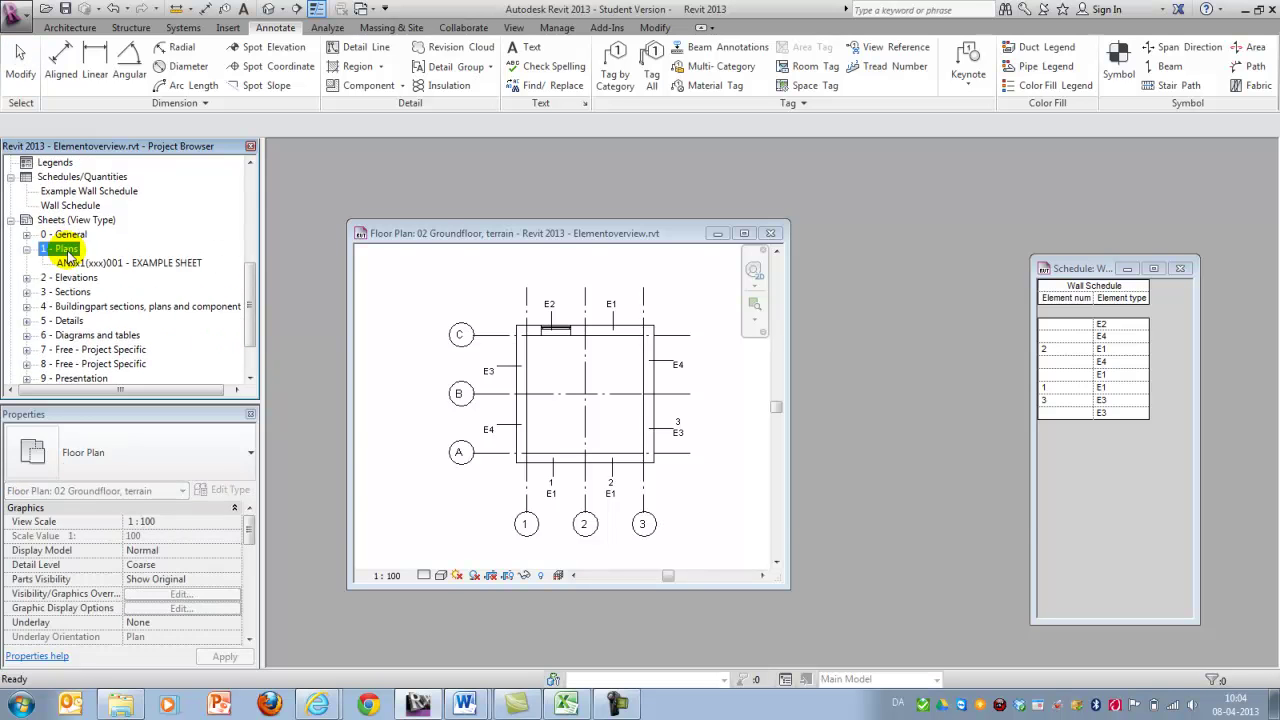
double_click(95, 263)
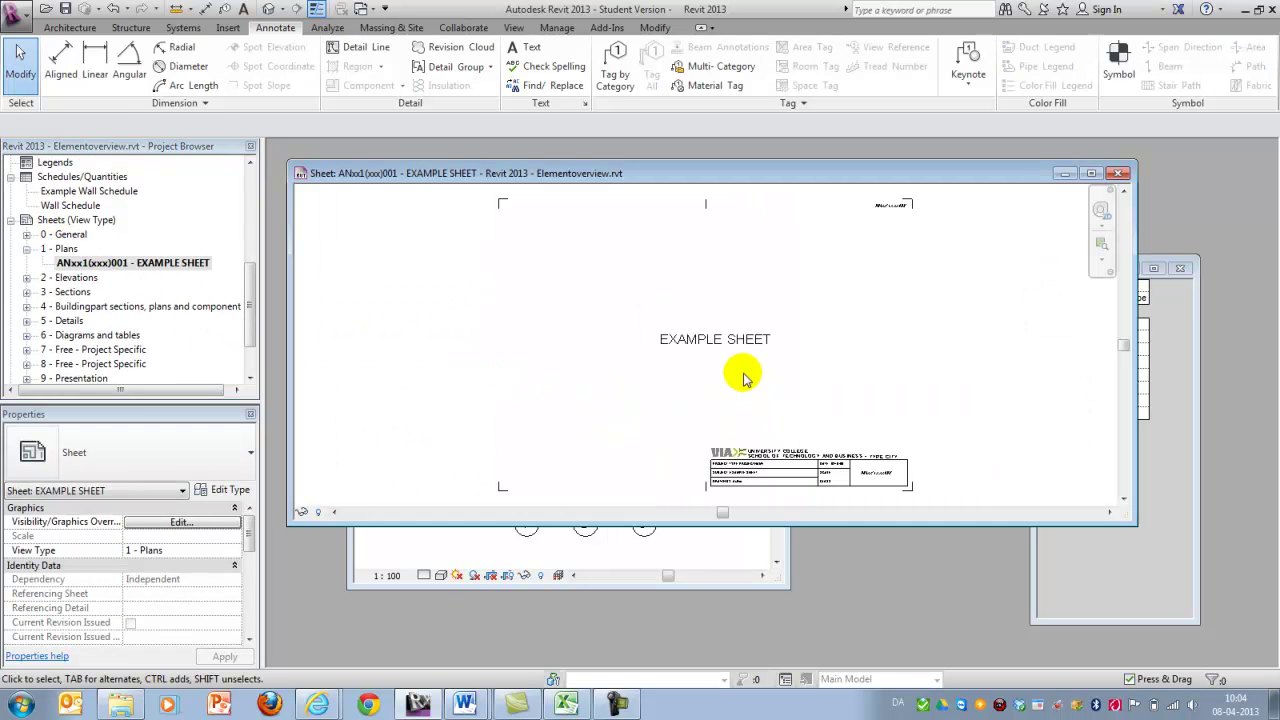
left_click(735, 342)
key("Delete")
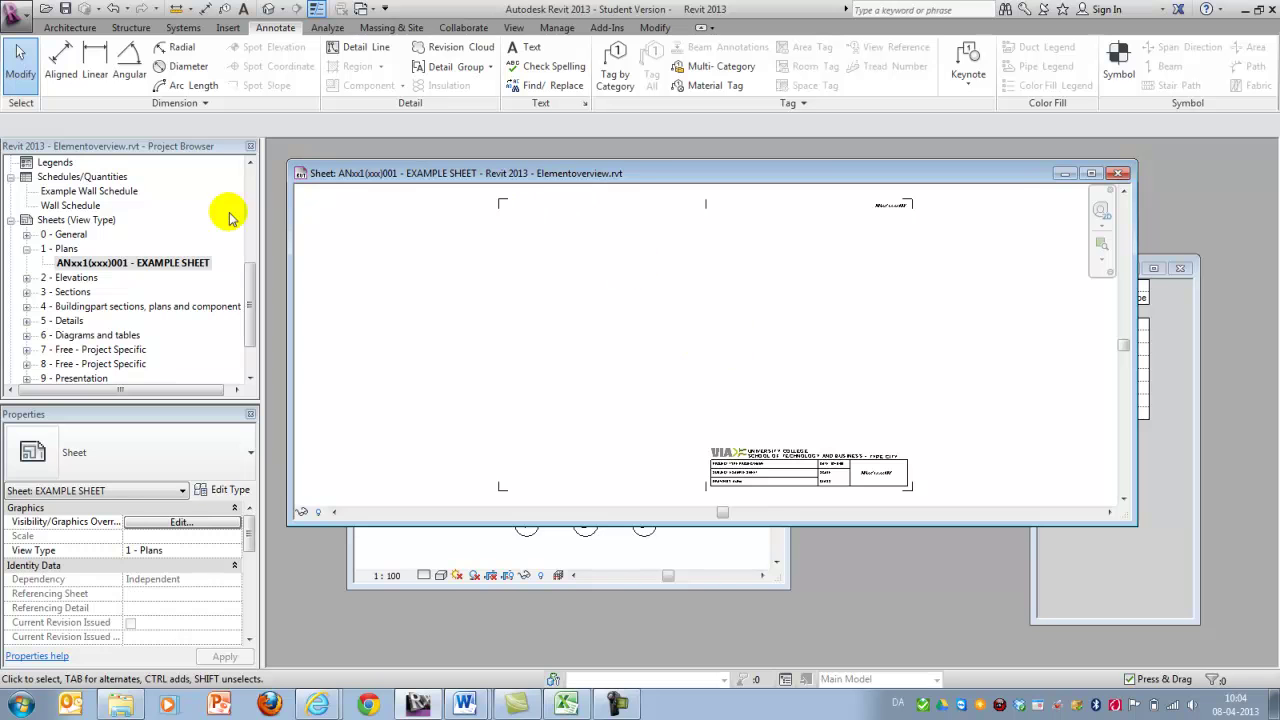
Place the floor plan 02 Groundfloor, terrain on the upper half of the example sheet
left_click_drag(251, 304, 254, 200)
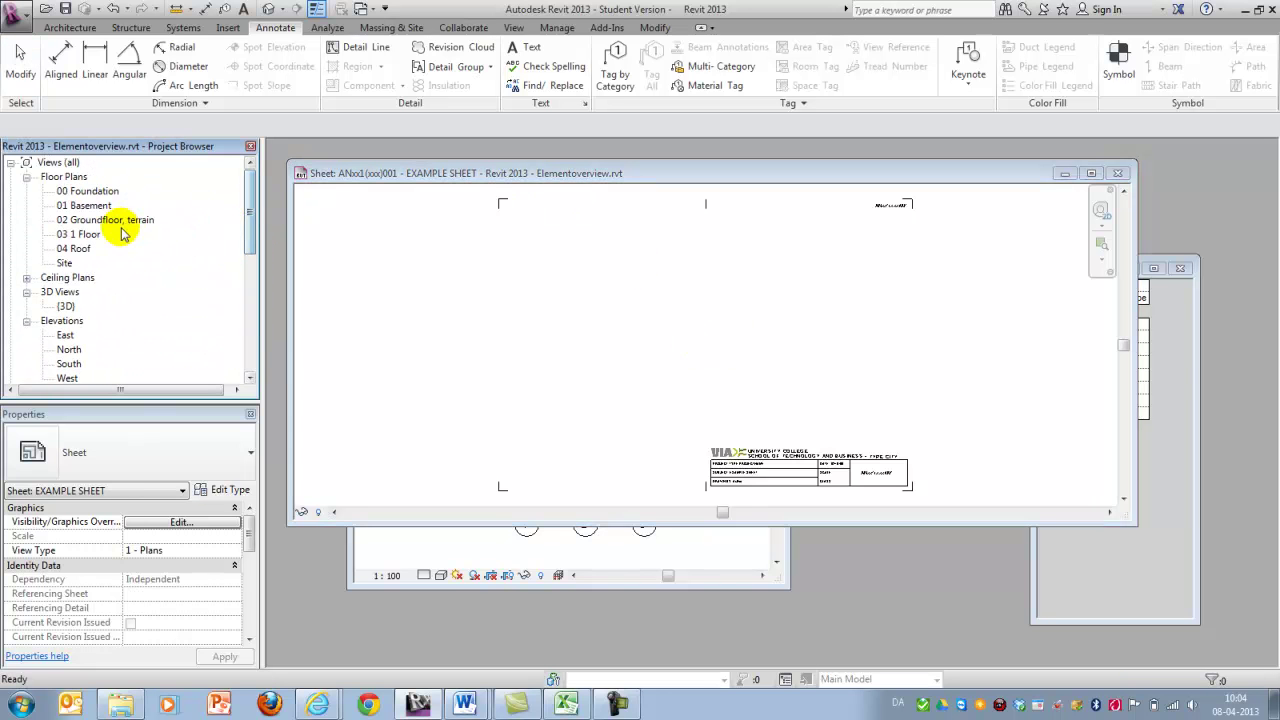
left_click(143, 220)
left_click_drag(143, 222, 609, 314)
key("Escape")
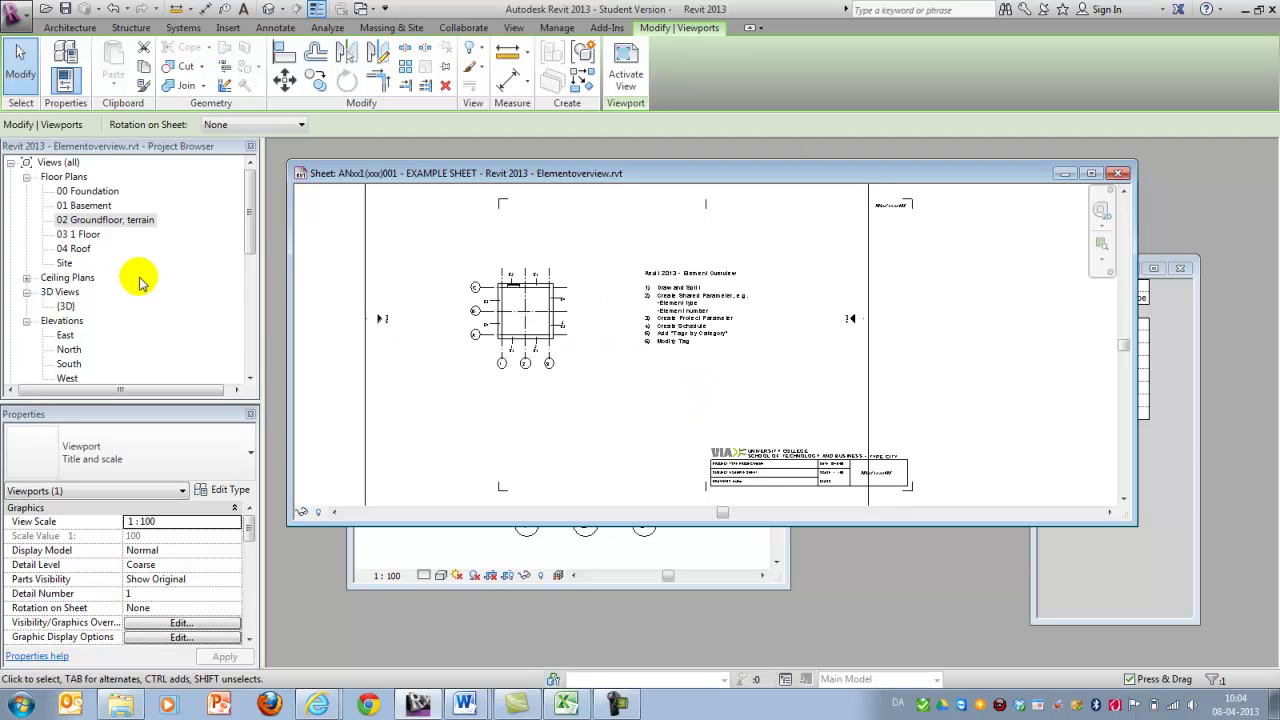
Place the Wall Schedule on the example sheet directly below the floor plan
mouse_move(252, 250)
left_mouse_down()
mouse_move(252, 305)
mouse_move(251, 277)
left_mouse_up()
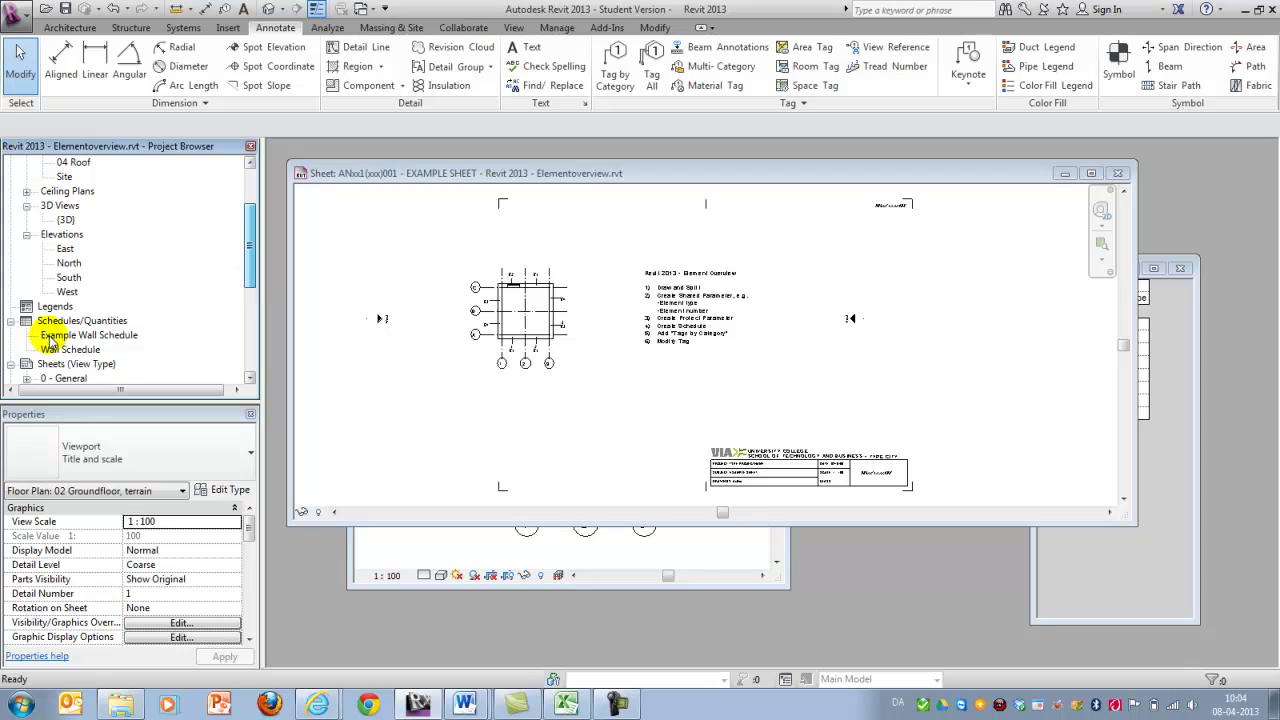
left_click(76, 352)
left_click(70, 350)
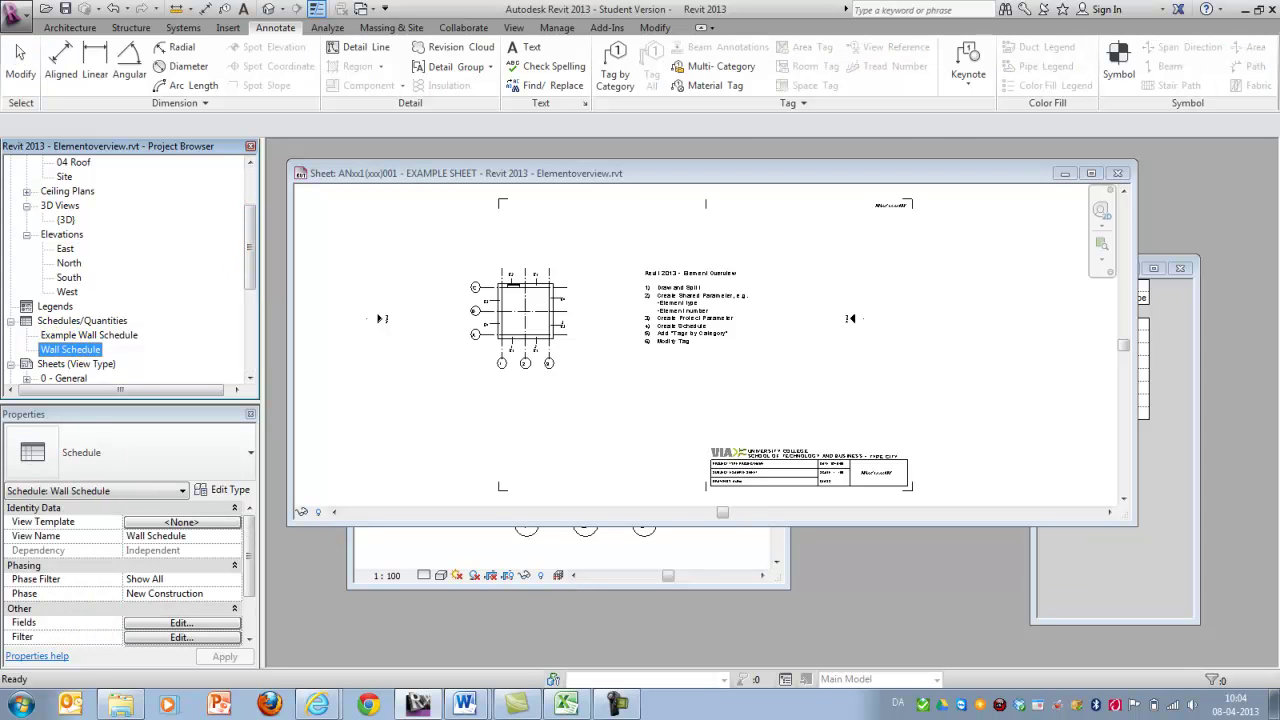
left_click_drag(70, 350, 529, 400)
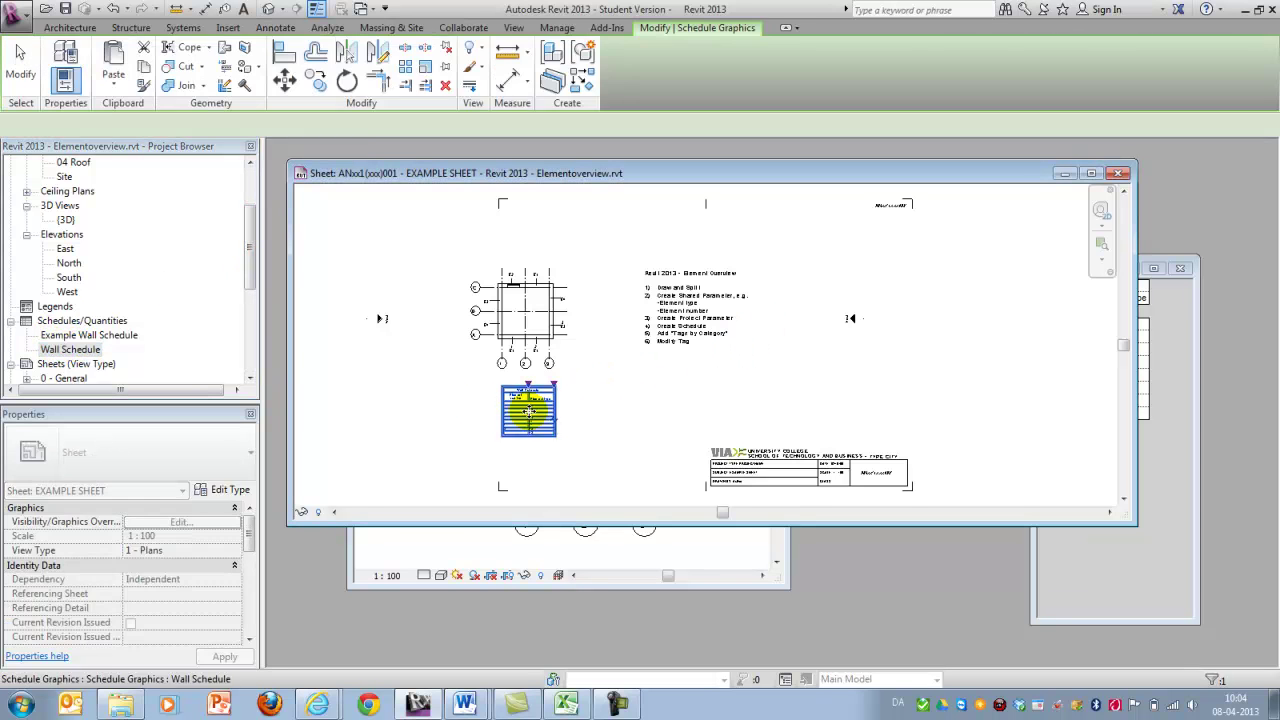
scroll(455, 335, "up", 3)
scroll(455, 335, "up", 2)
scroll(466, 337, "down", 5)
key("Escape")
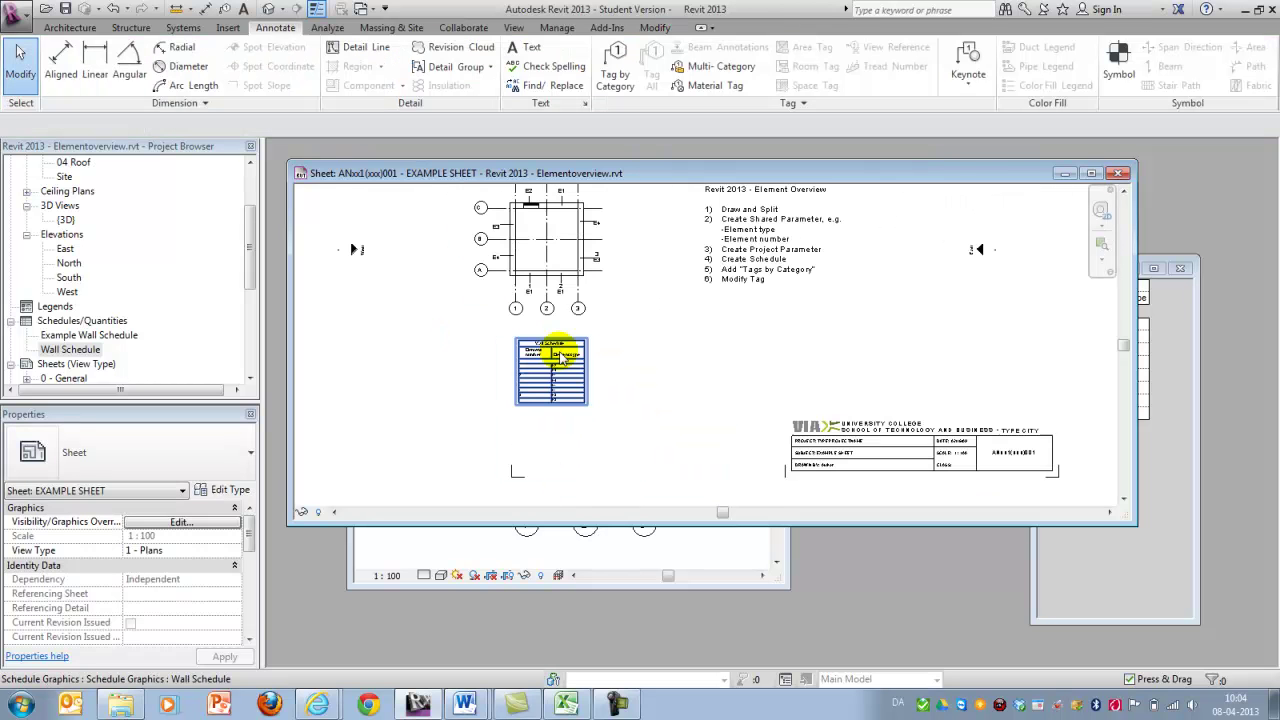
scroll(557, 243, "up", 3)
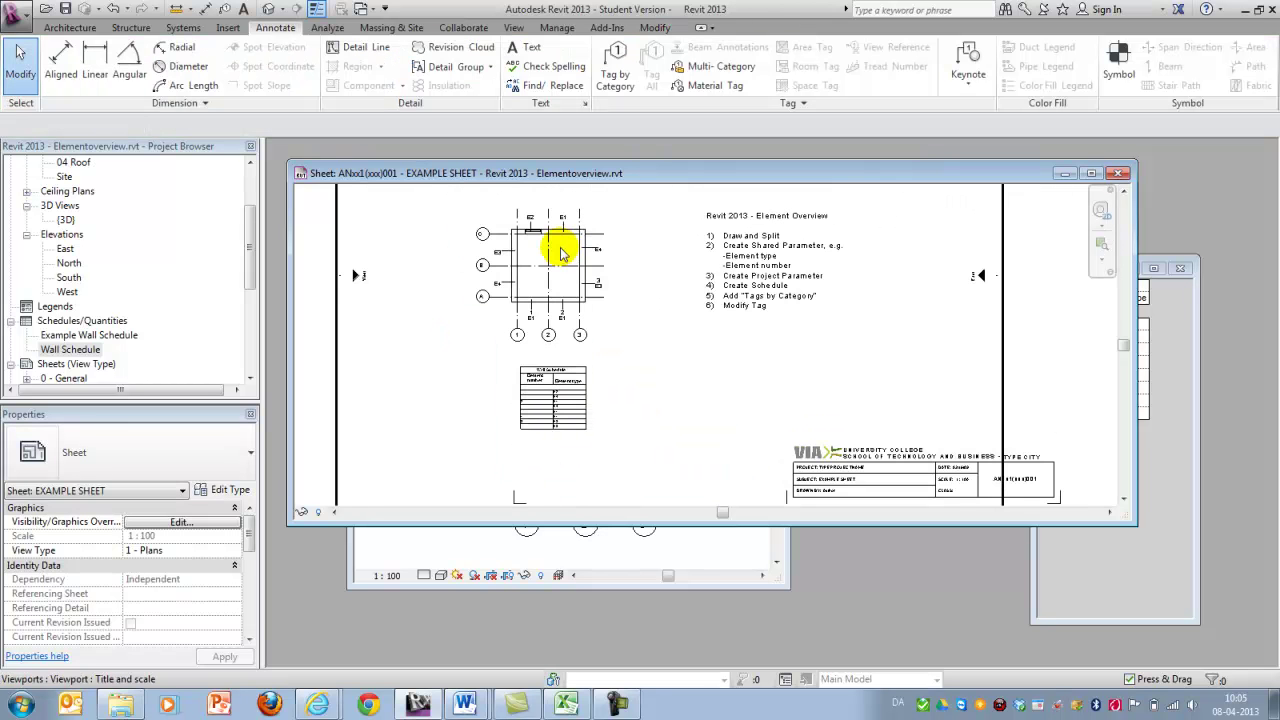